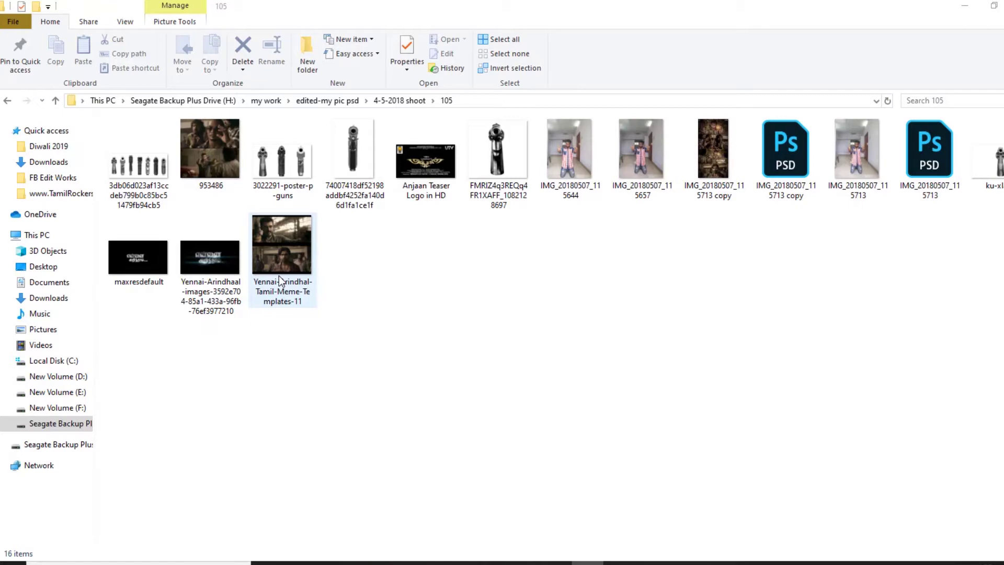
- Preview the 953486 film still and the Yennai-Arindhal-Tamil-Meme-Templates-11 image in Photos
double_click(187, 142)
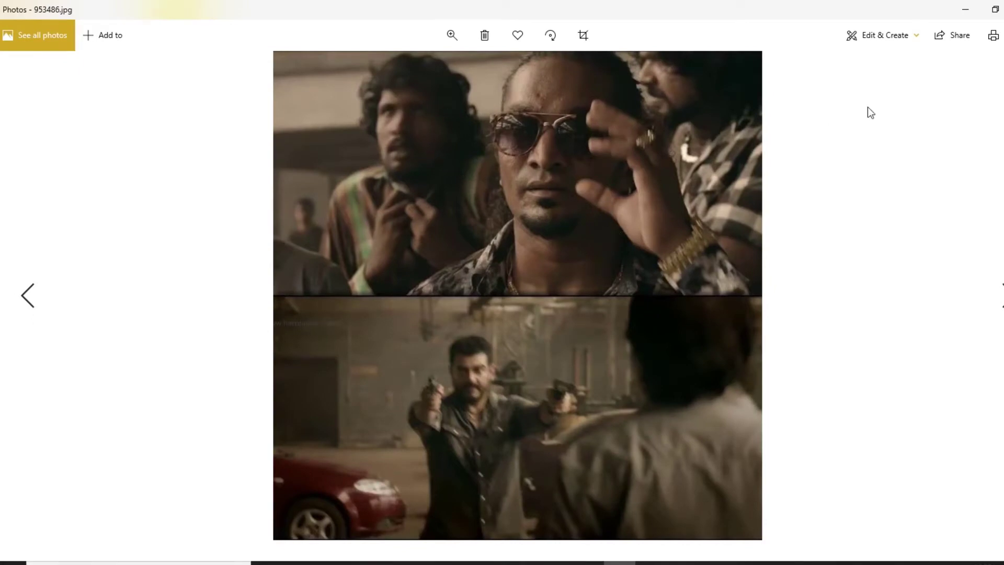
key("alt+F4")
left_click(300, 240)
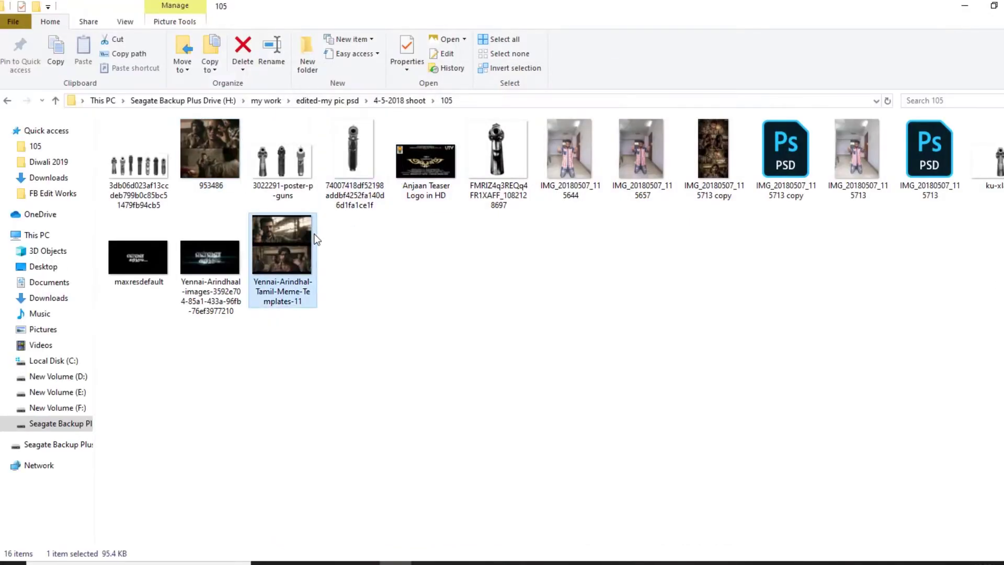
double_click(299, 235)
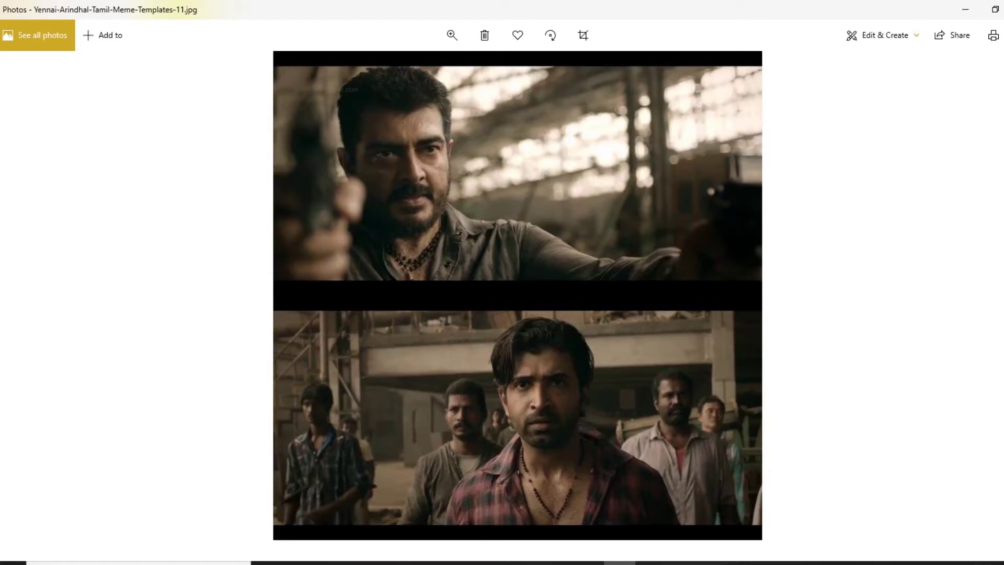
key("alt+F4")
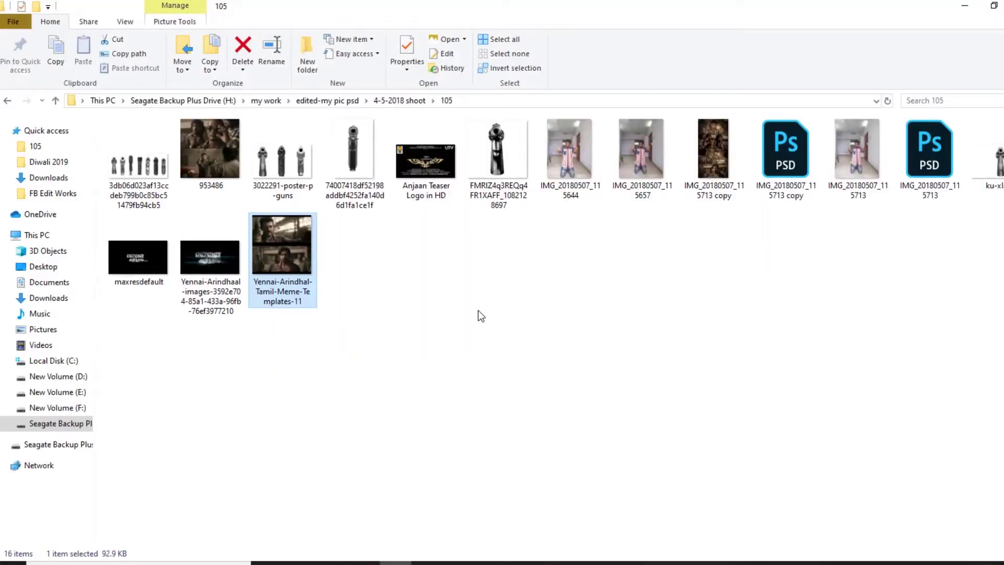
- Compare the IMG_20180507_115657 kneeling model shots, then view the finished IMG_20180507_115713 copy poster
double_click(638, 158)
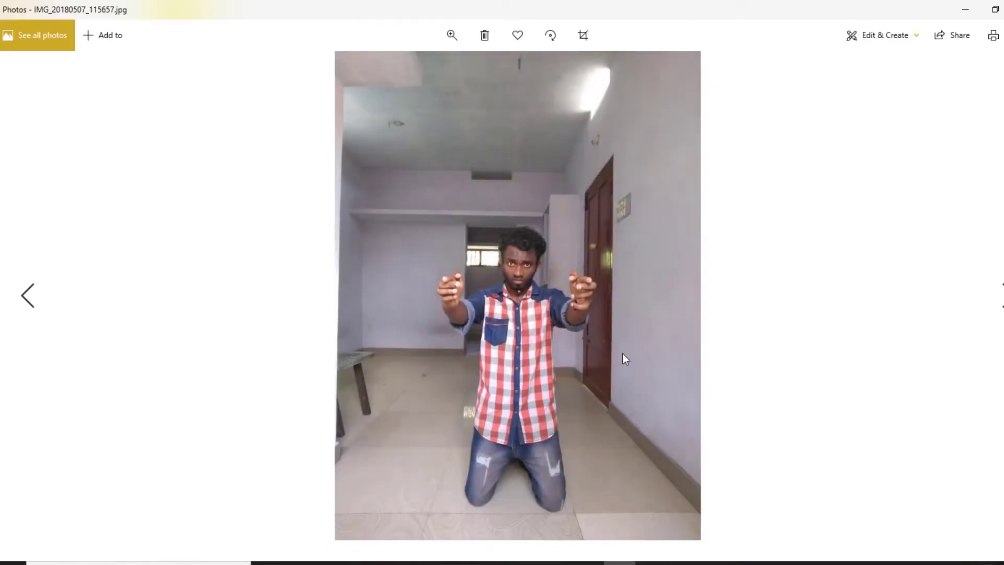
key("Left")
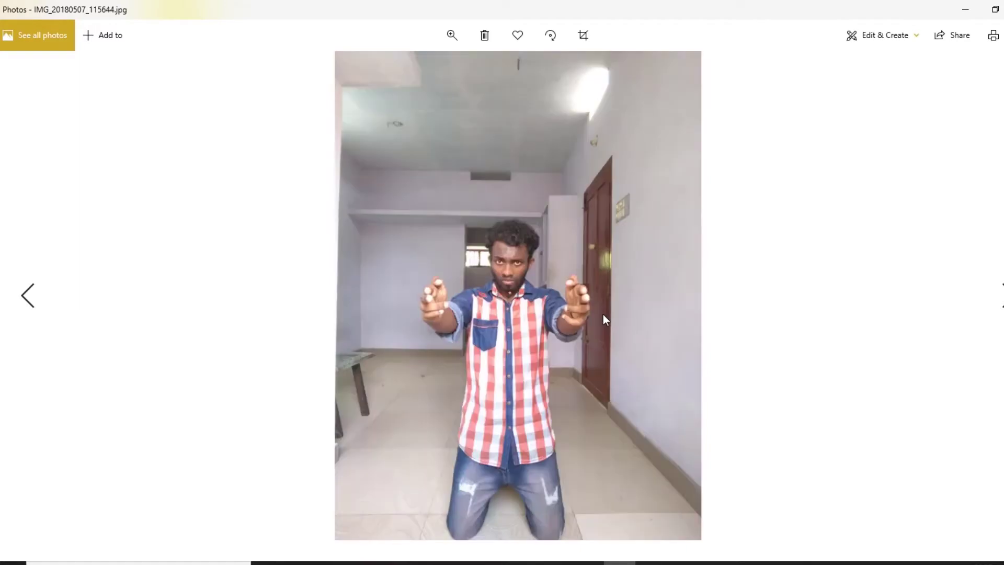
key("Right")
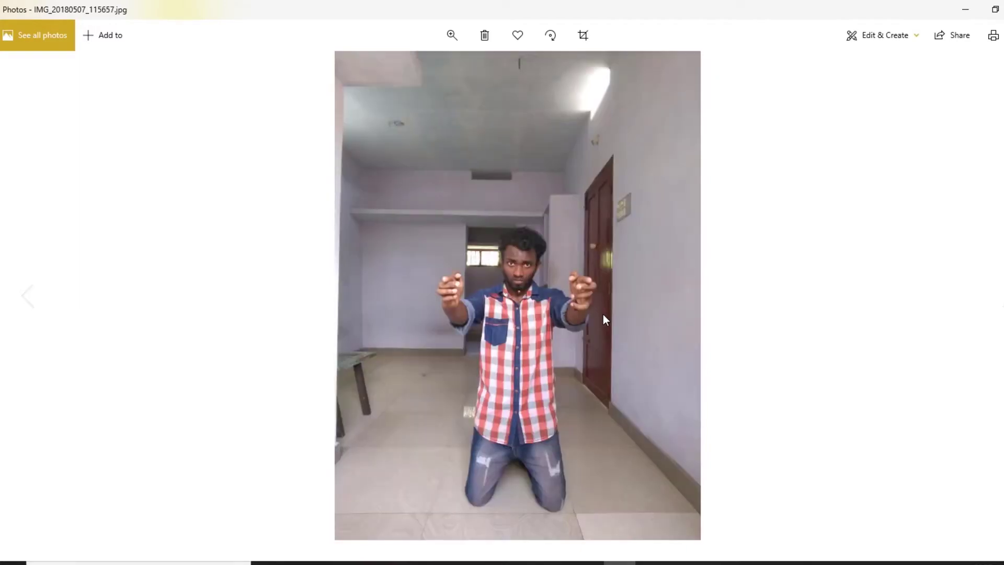
key("Left")
key("Right")
key("Right")
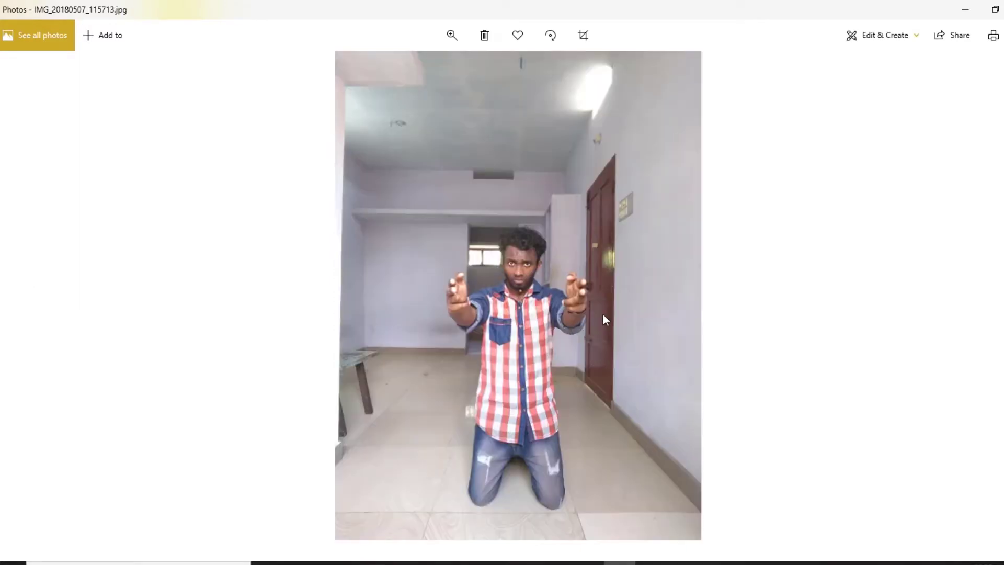
key("alt+F4")
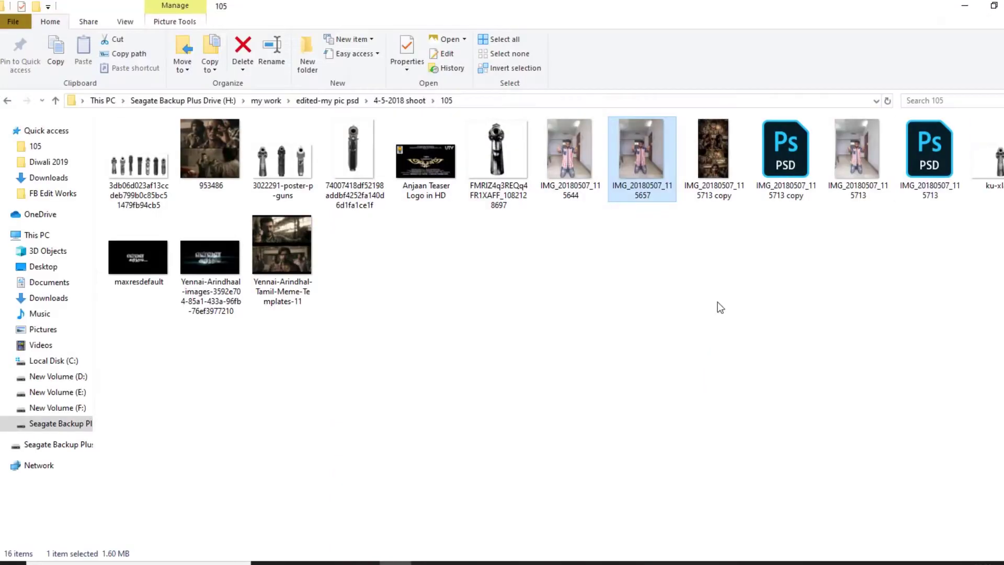
double_click(710, 159)
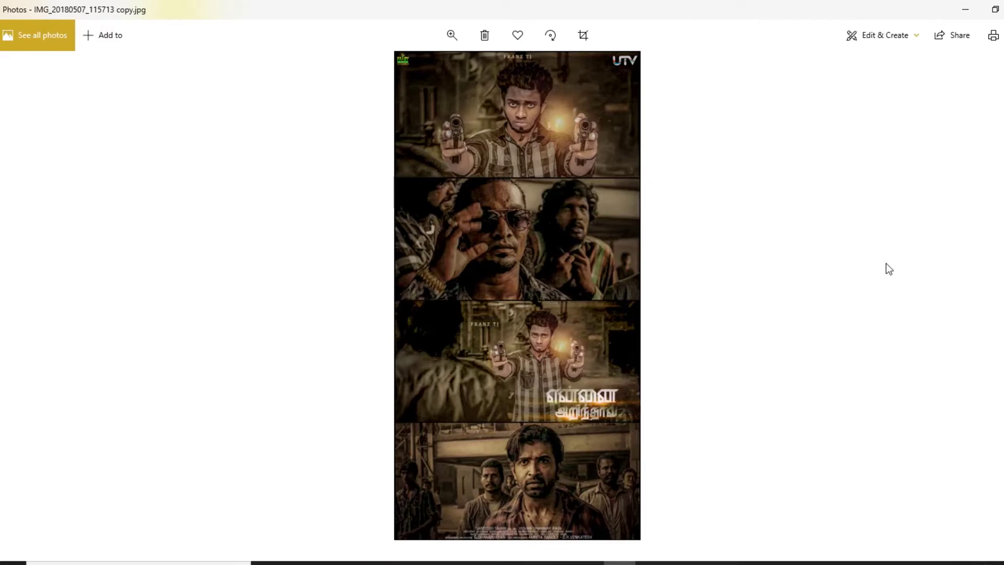
left_click(997, 8)
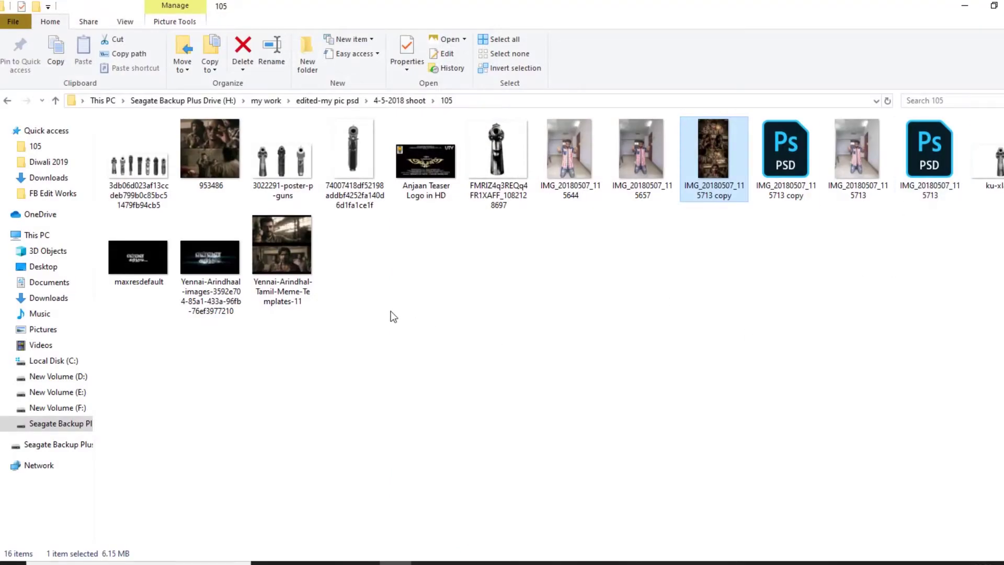
- Preview the 3022291-poster-p-guns image, the single pistol and the front-facing revolver images
left_click(285, 252)
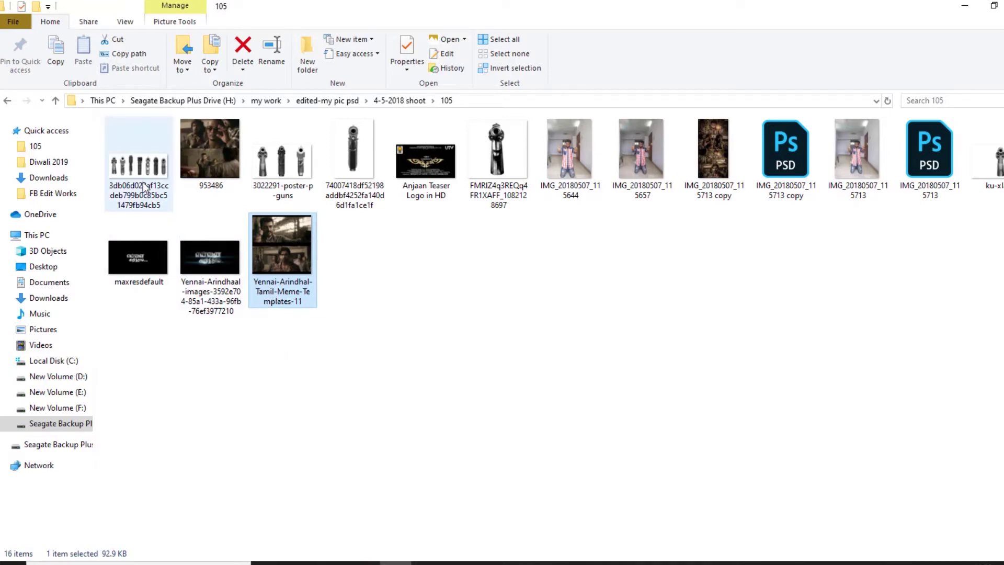
left_click(158, 180)
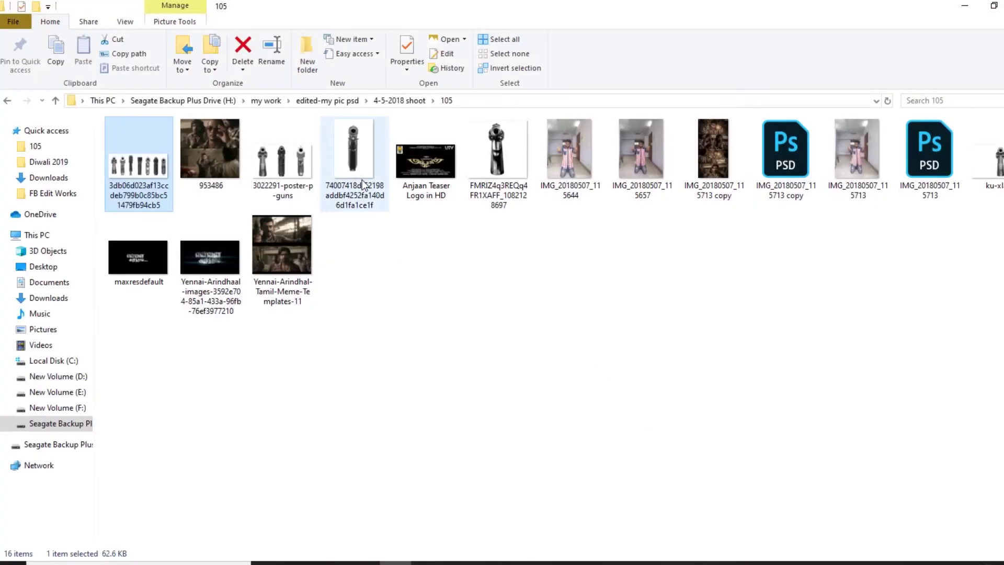
double_click(279, 171)
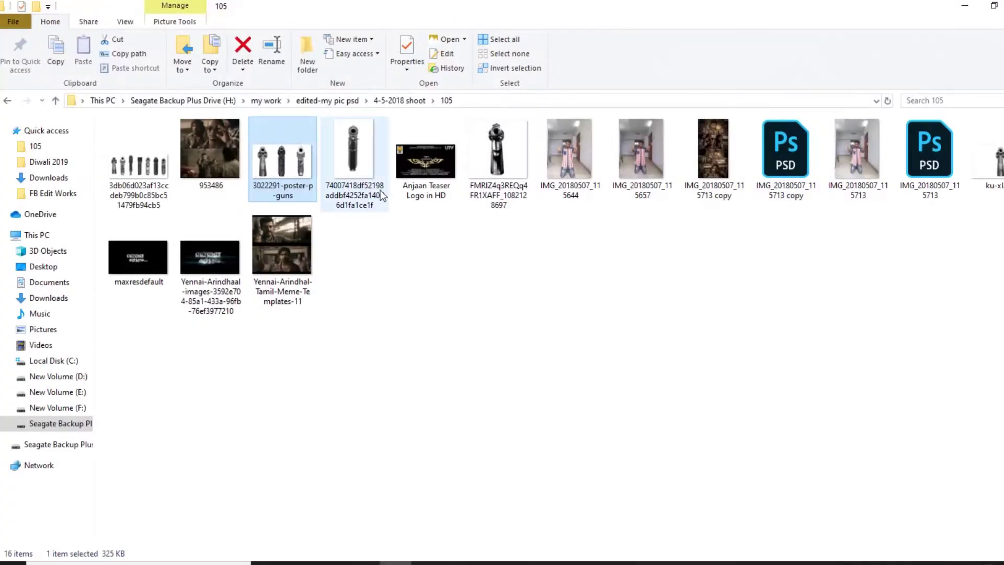
double_click(367, 188)
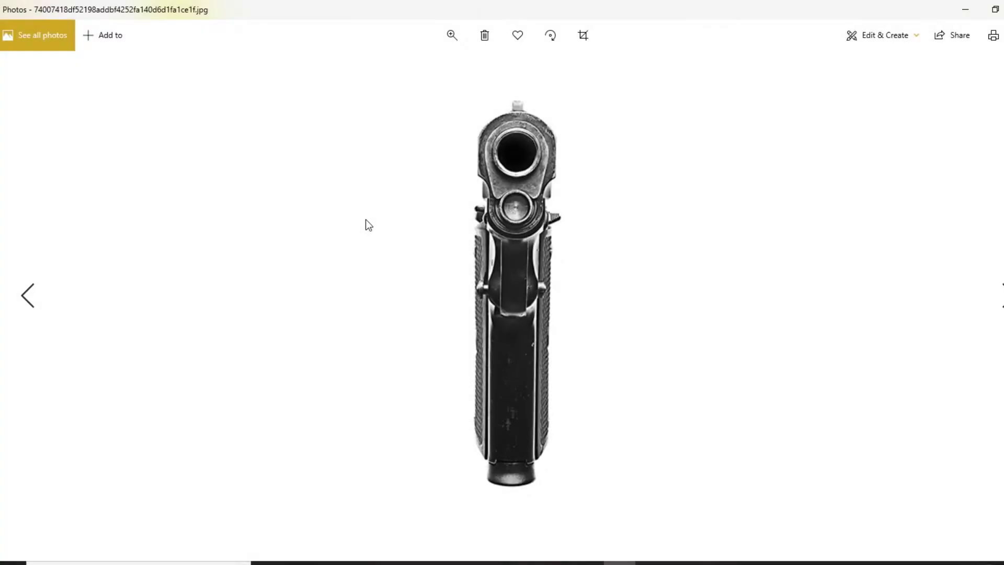
double_click(520, 167)
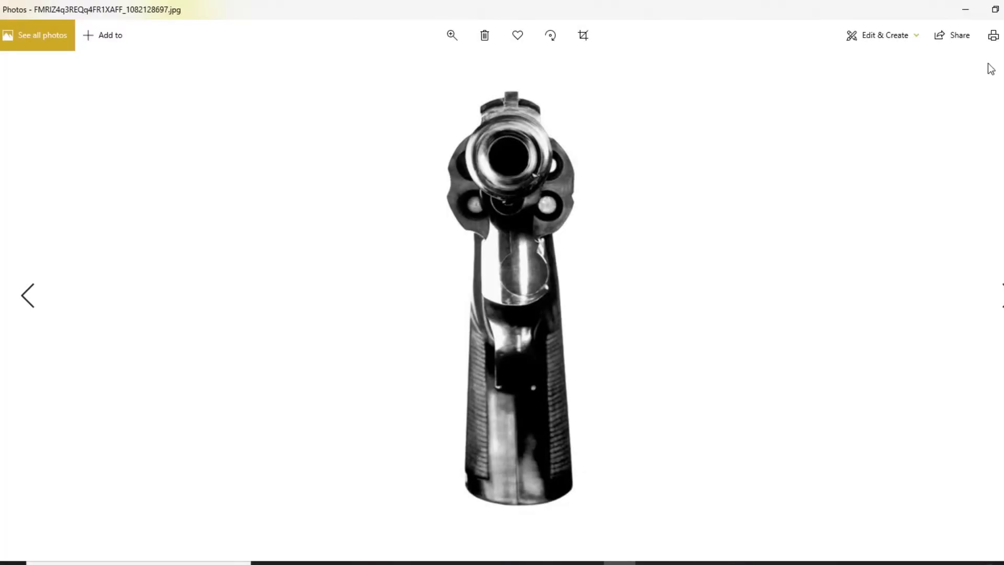
left_click(1000, 8)
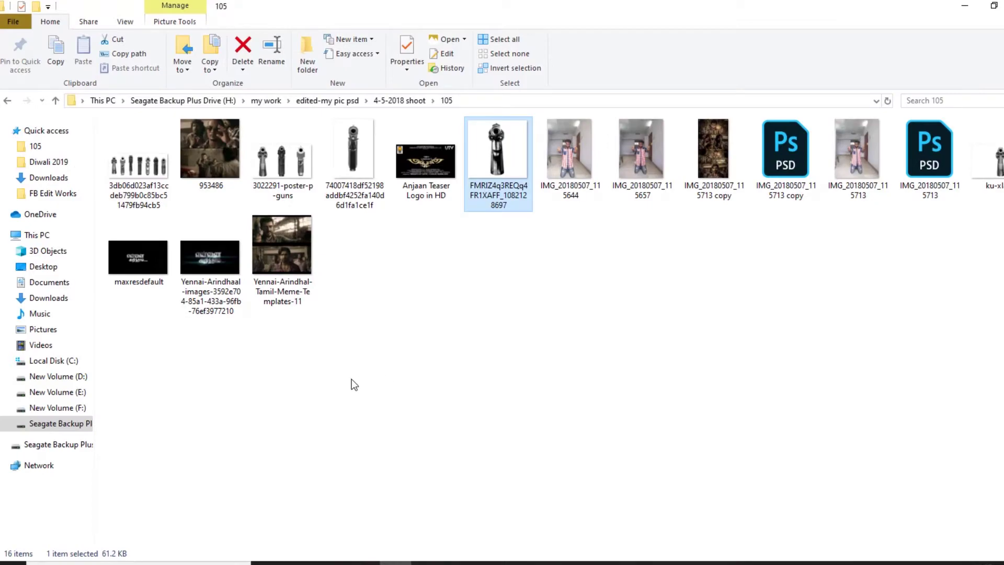
- Look through the maxresdefault and glowing Tamil title images, then return to the Photoshop poster
double_click(153, 272)
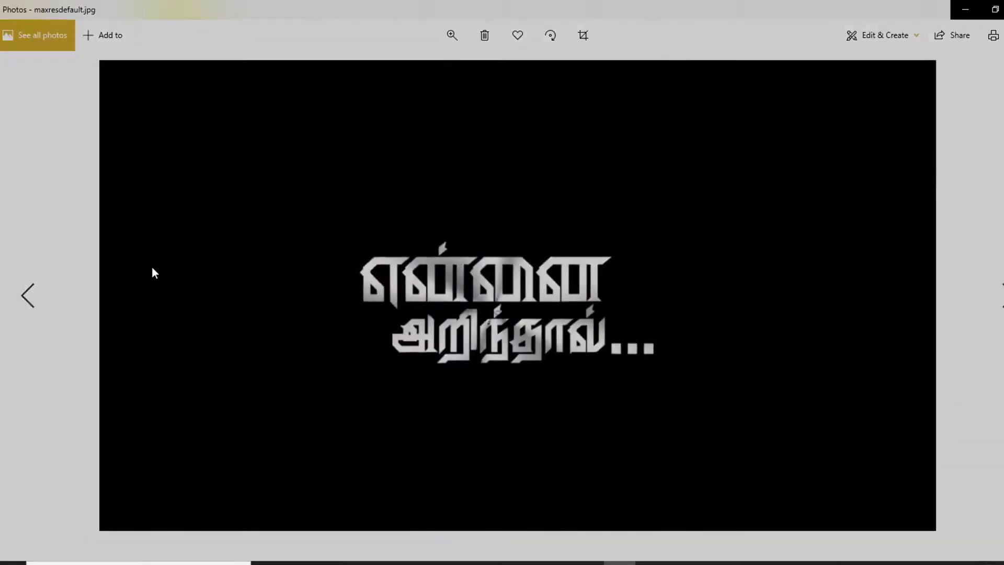
key("Right")
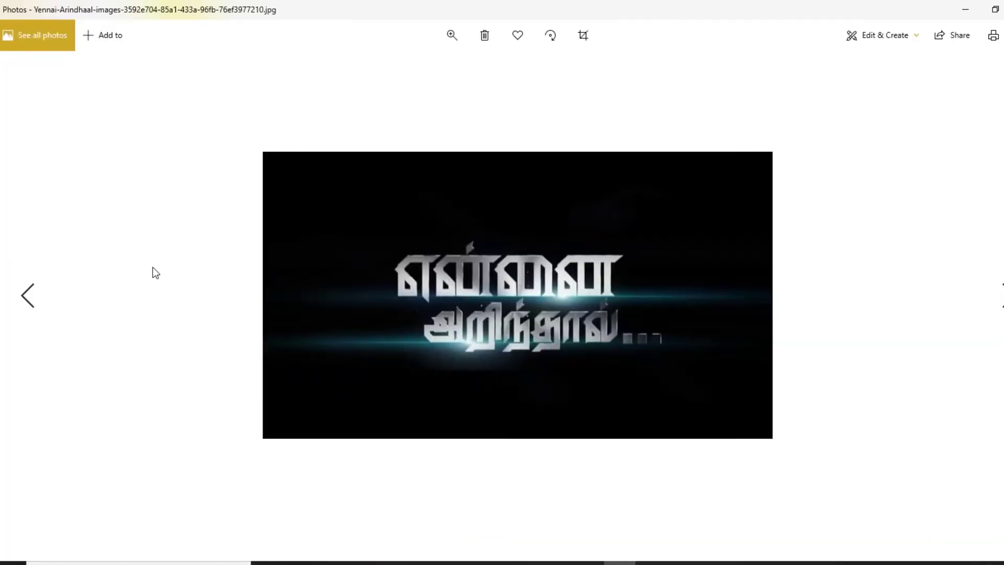
key("Left")
key("Right")
key("alt+F4")
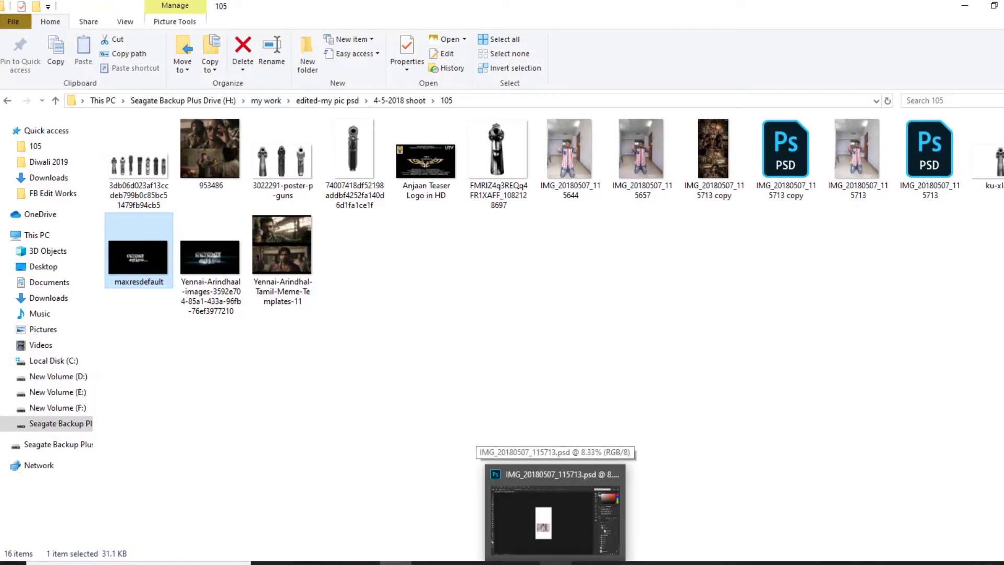
left_click(554, 520)
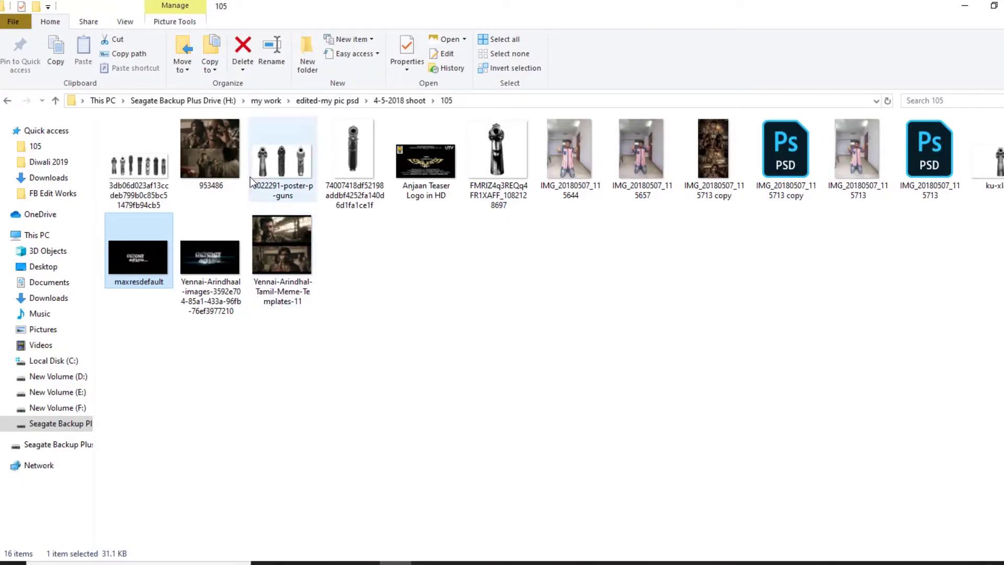
- Re-check the 953486 still, meme template and finished poster, then return to IMG_20180507_115713.psd
double_click(237, 162)
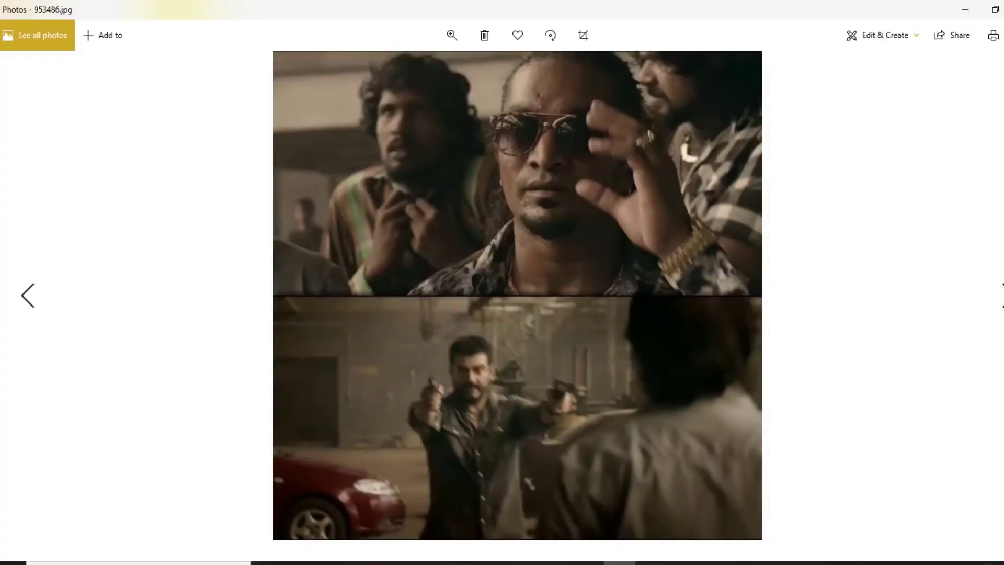
key("alt+F4")
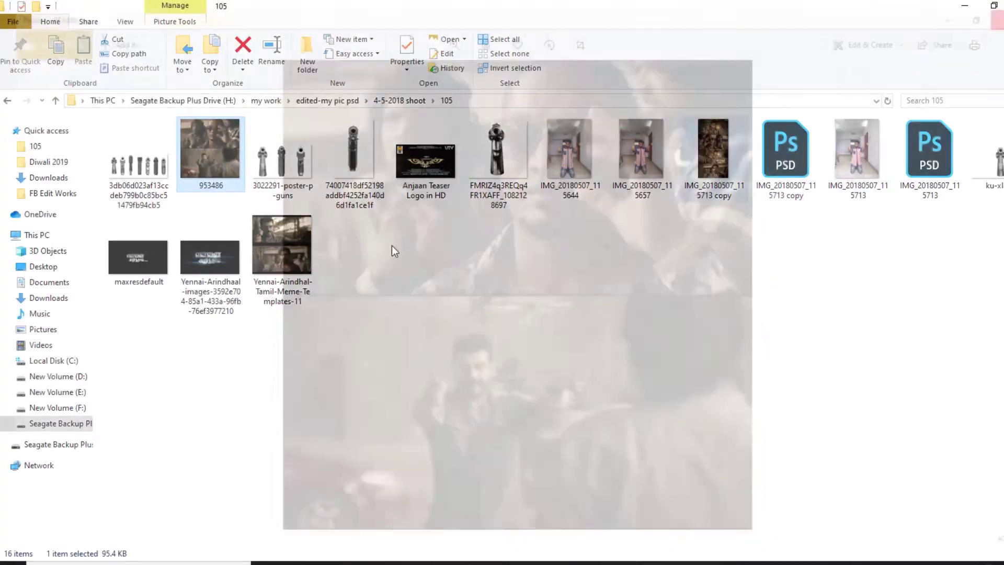
double_click(279, 265)
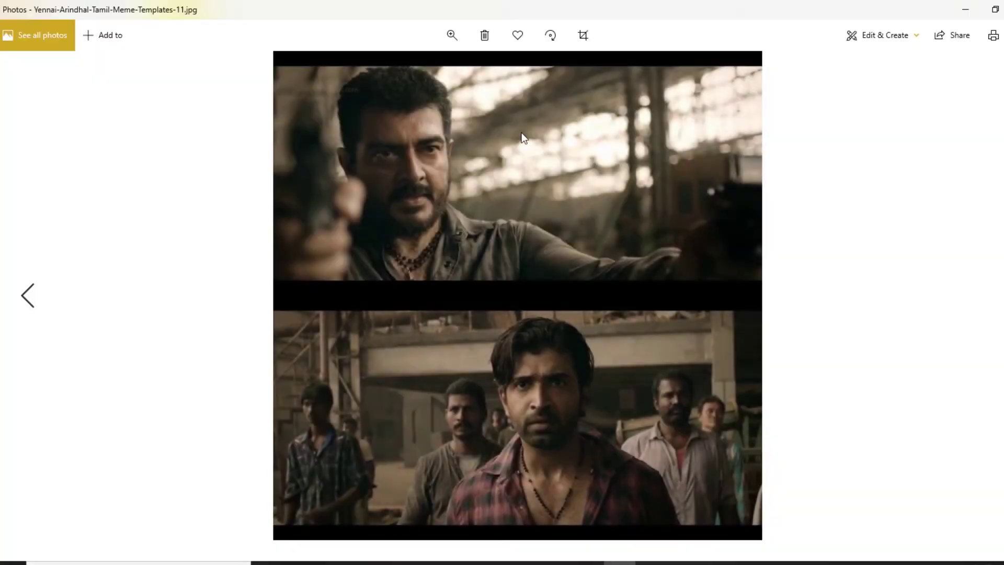
key("alt+F4")
left_click(721, 171)
double_click(721, 170)
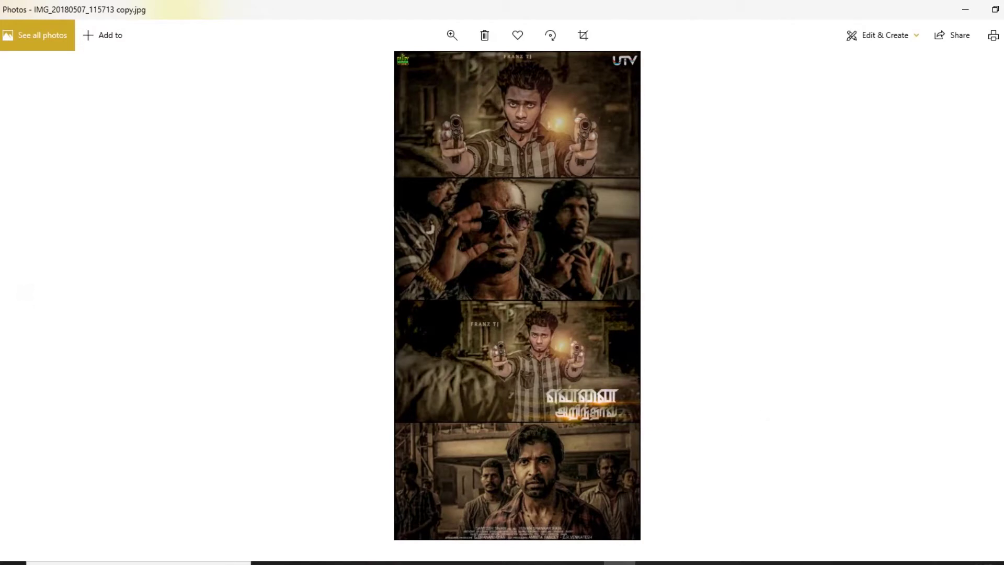
key("alt+F4")
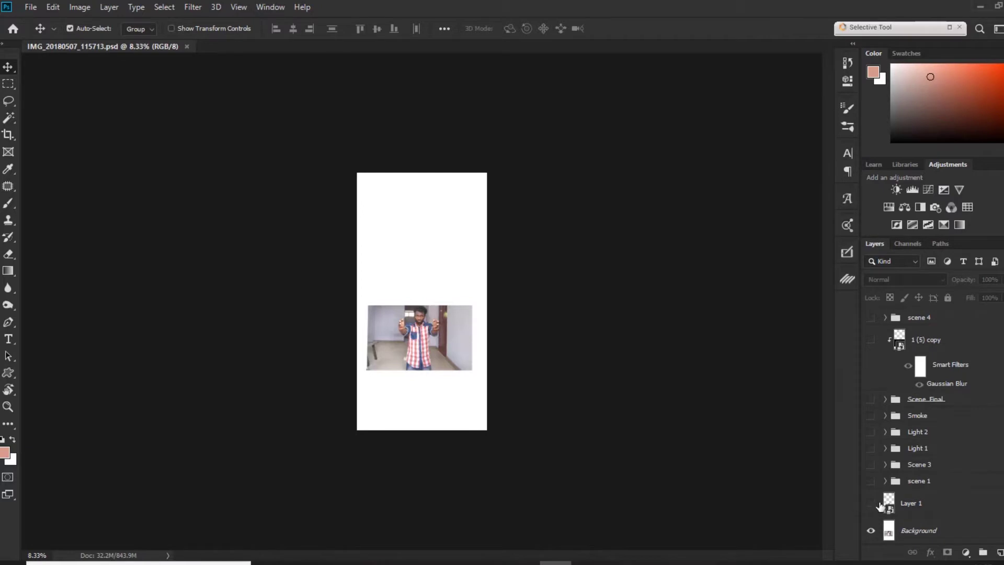
left_click(870, 503)
- Hide the white Background and move the scene 1 group above Scene 3
left_click(871, 531)
left_click(870, 503)
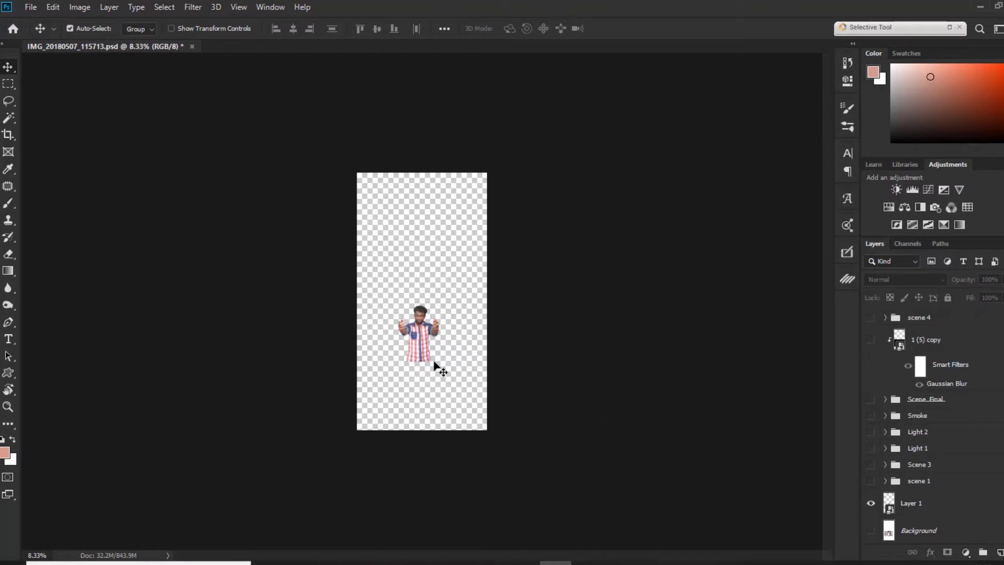
key("ctrl+plus")
key("ctrl+plus")
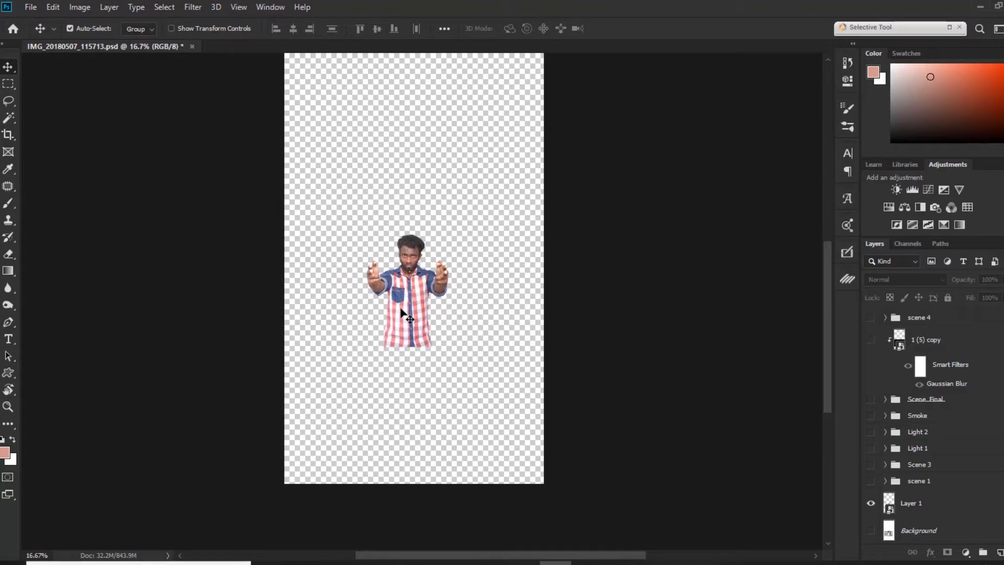
left_click(871, 503)
left_click(885, 481)
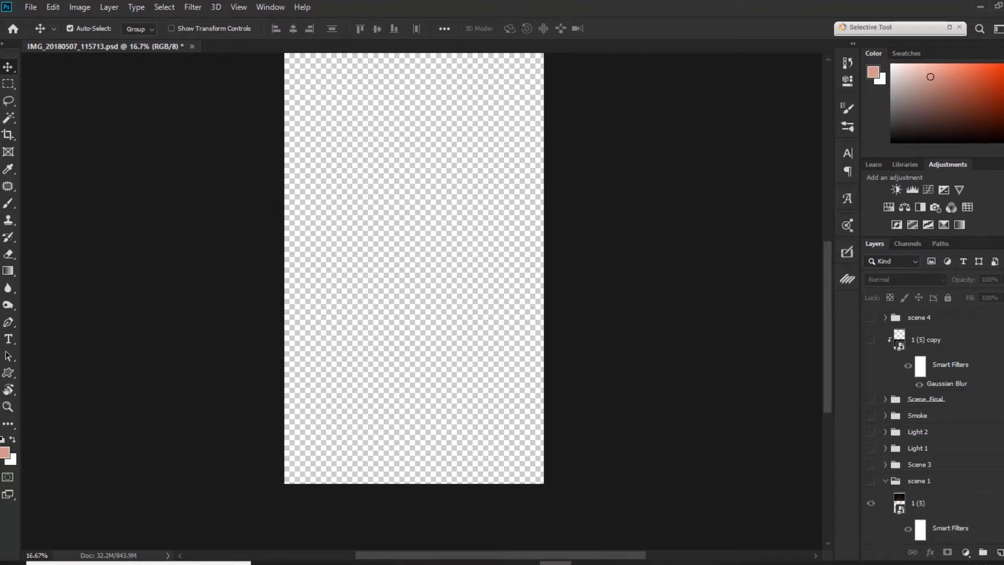
left_click(885, 481)
left_click_drag(919, 480, 919, 460)
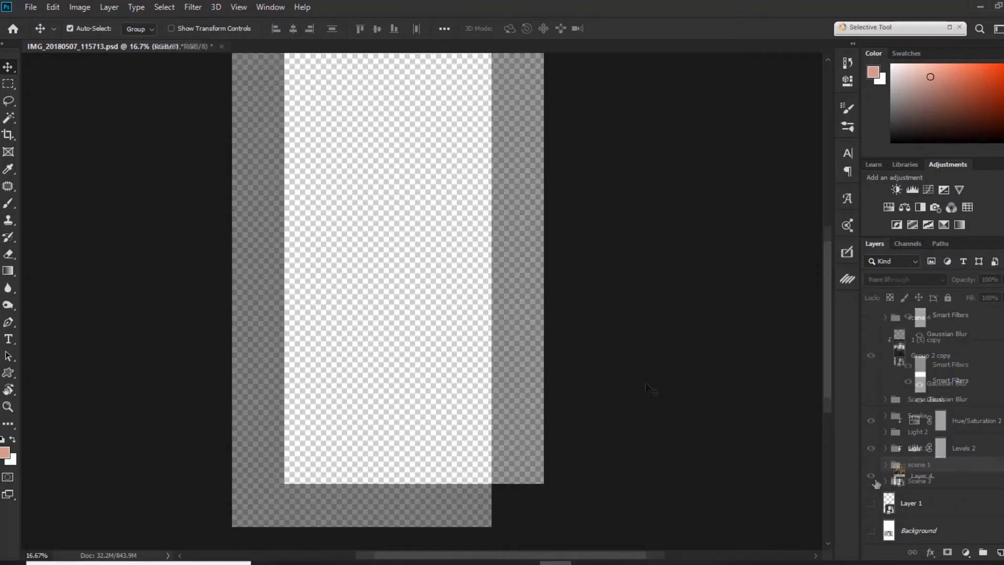
scroll(413, 262, "right", 2)
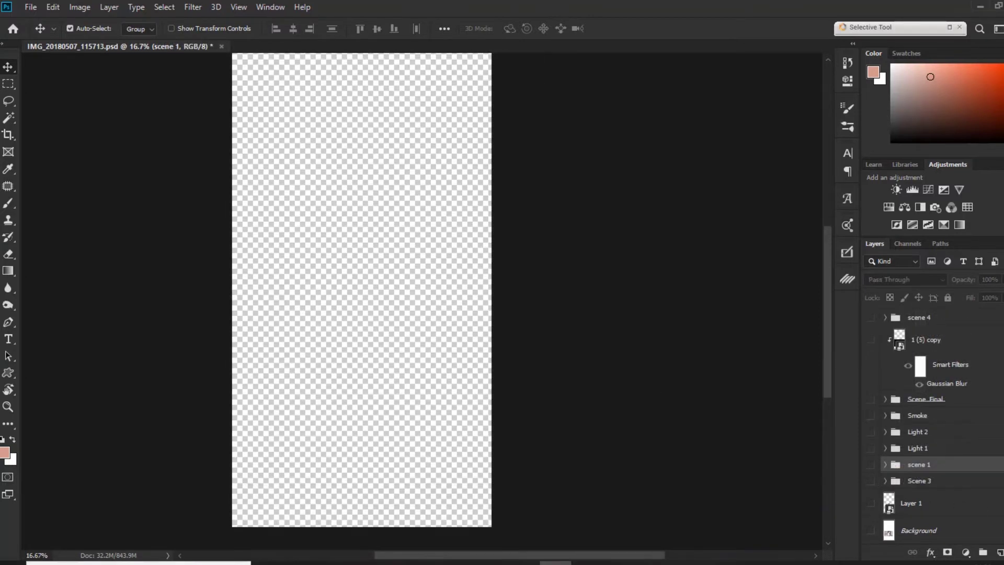
- Show the Scene 3 gunman with Layer 1 hidden, and turn on the 953486 copy street still
left_click(871, 503)
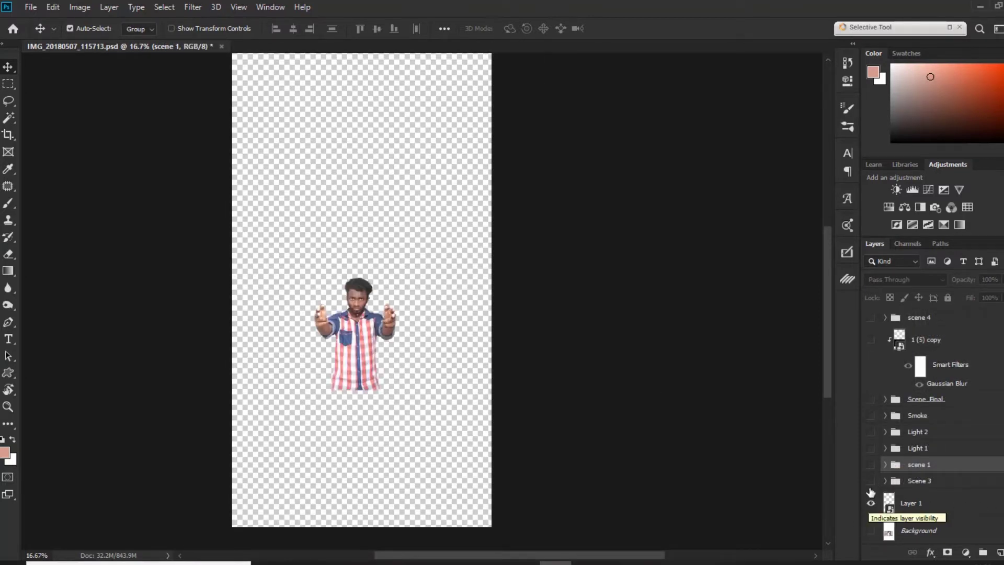
left_click(871, 480)
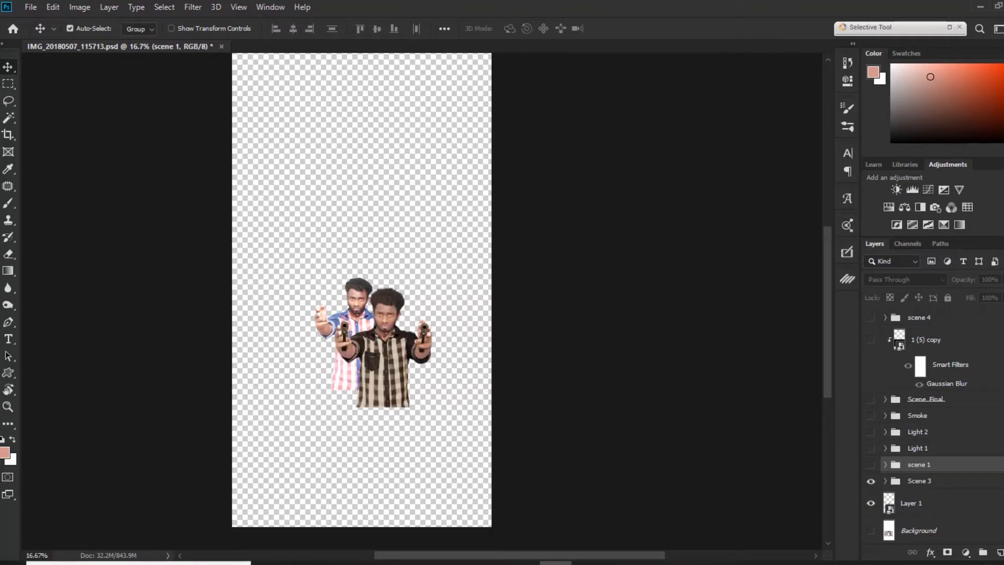
left_click(870, 503)
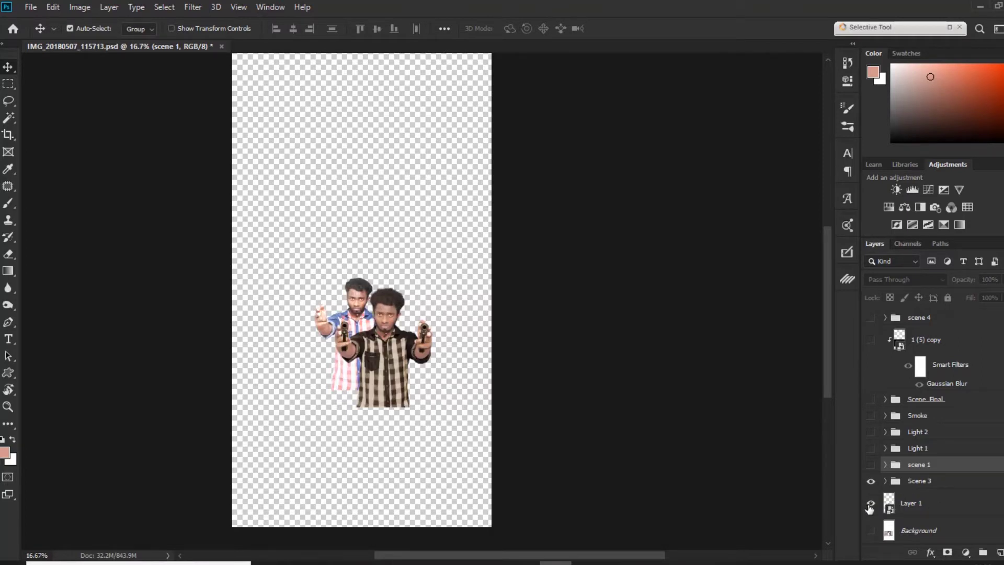
left_click(892, 481)
scroll(933, 418, "down", 2)
scroll(933, 419, "down", 2)
scroll(933, 419, "down", 2)
scroll(934, 419, "down", 2)
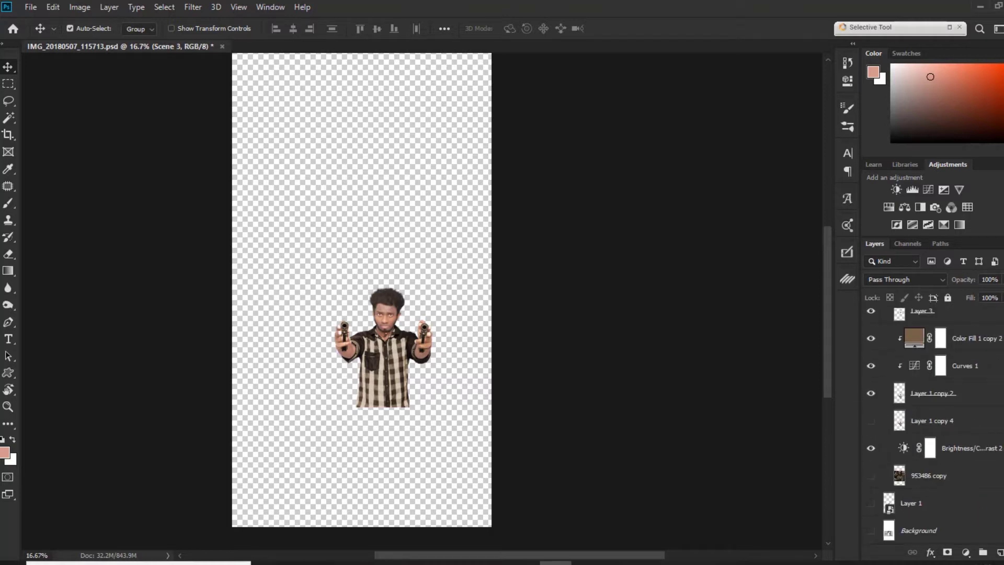
left_click(870, 476)
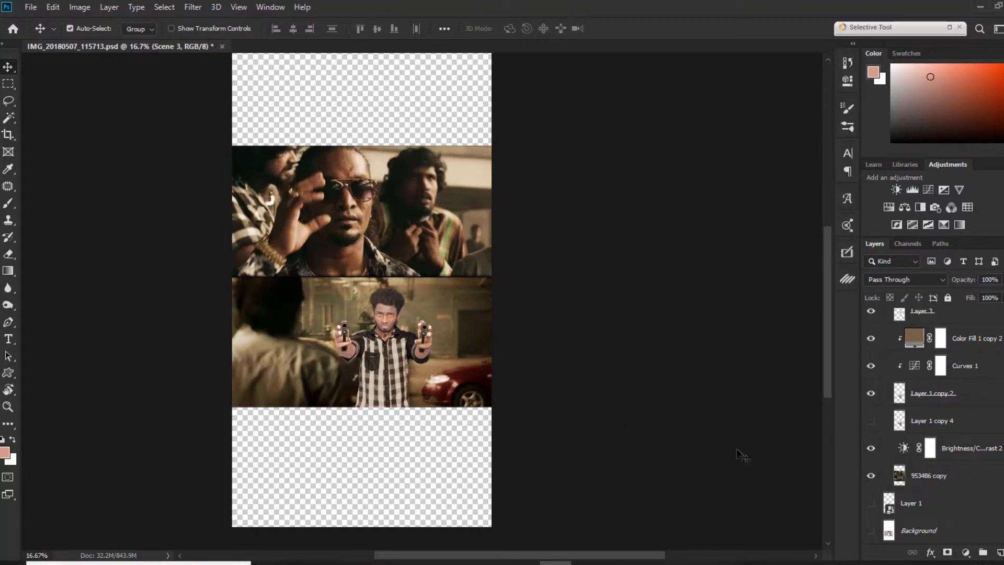
- Toggle Layer 1 copy 2 and Layer 3 off and on to compare the gunman's look
left_click(871, 397)
scroll(929, 502, "up", 2)
scroll(929, 502, "up", 1)
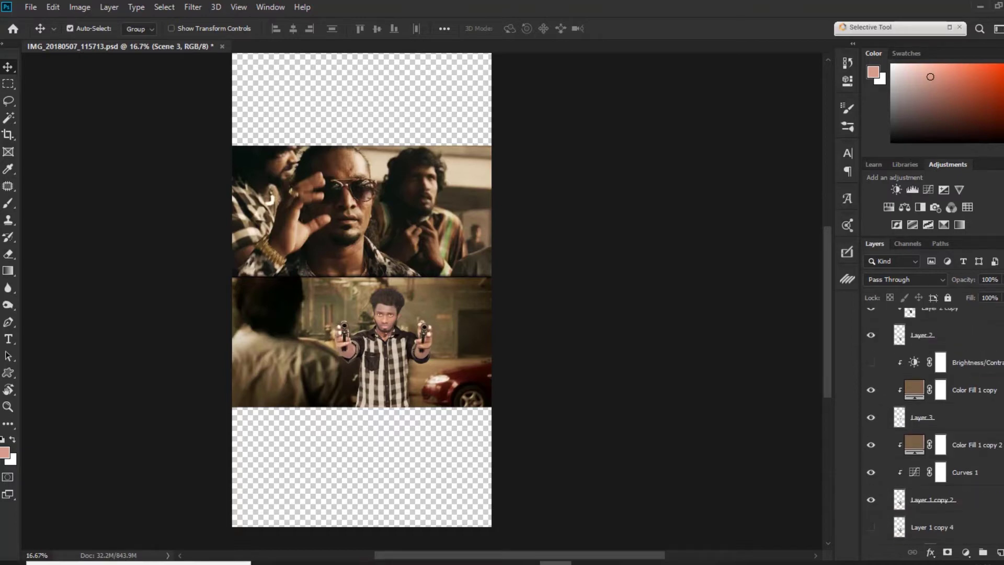
left_click(870, 499)
left_click(873, 416)
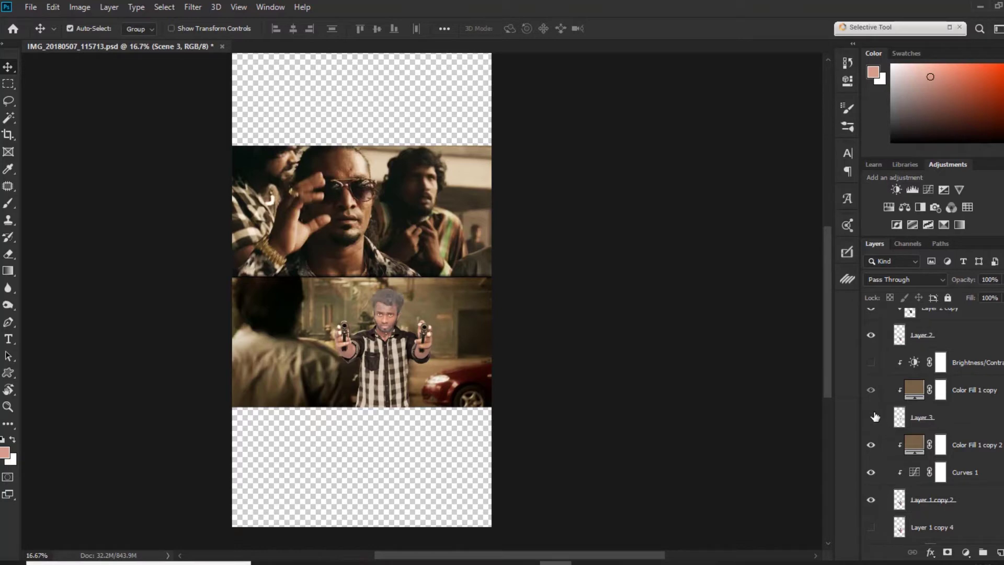
scroll(889, 427, "up", 3)
left_click(871, 414)
scroll(930, 426, "down", 3)
scroll(931, 427, "down", 3)
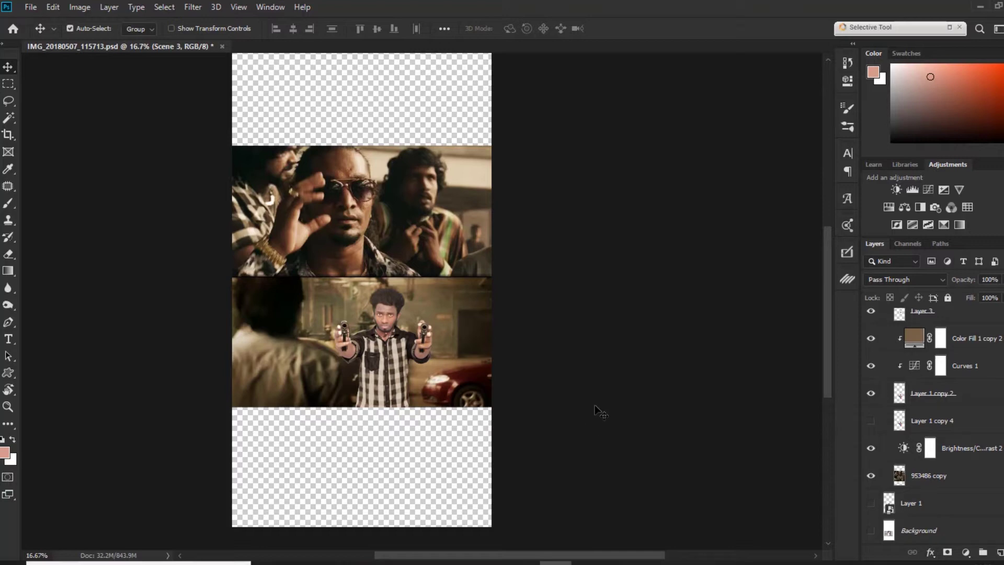
- Compare with Brightness/Contrast 2 off, then open its settings (Brightness 46, Contrast 57)
left_click(871, 448)
left_click(870, 475)
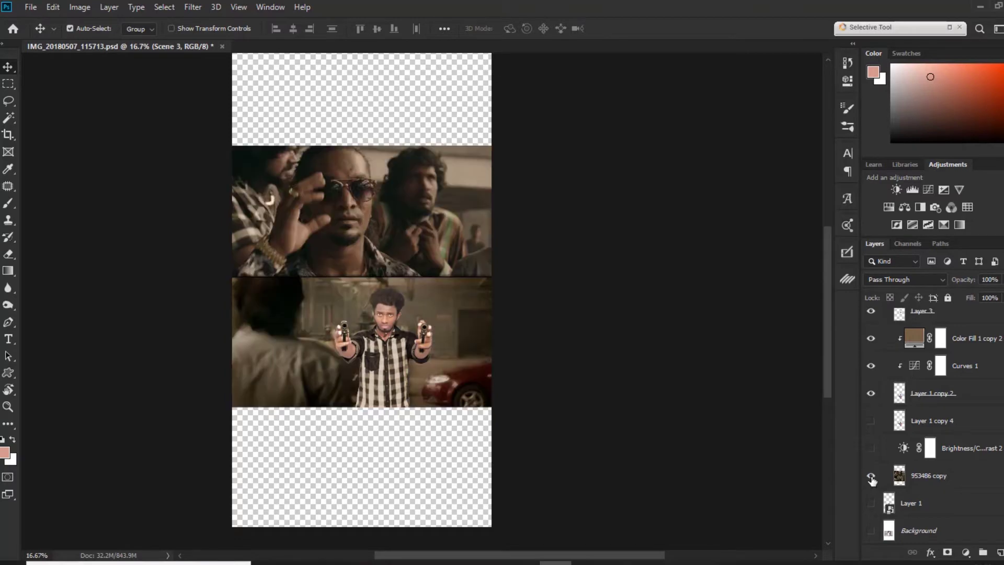
left_click(871, 448)
double_click(915, 451)
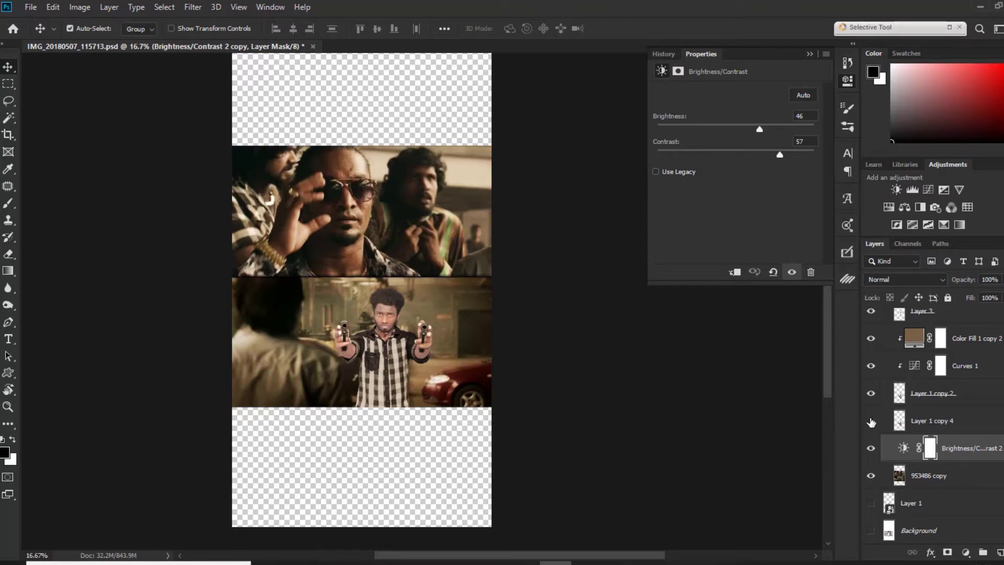
- Turn on Layer 1 copy 4 and hide Layer 1 copy 2, darkening the face
scroll(873, 473, "up", 2)
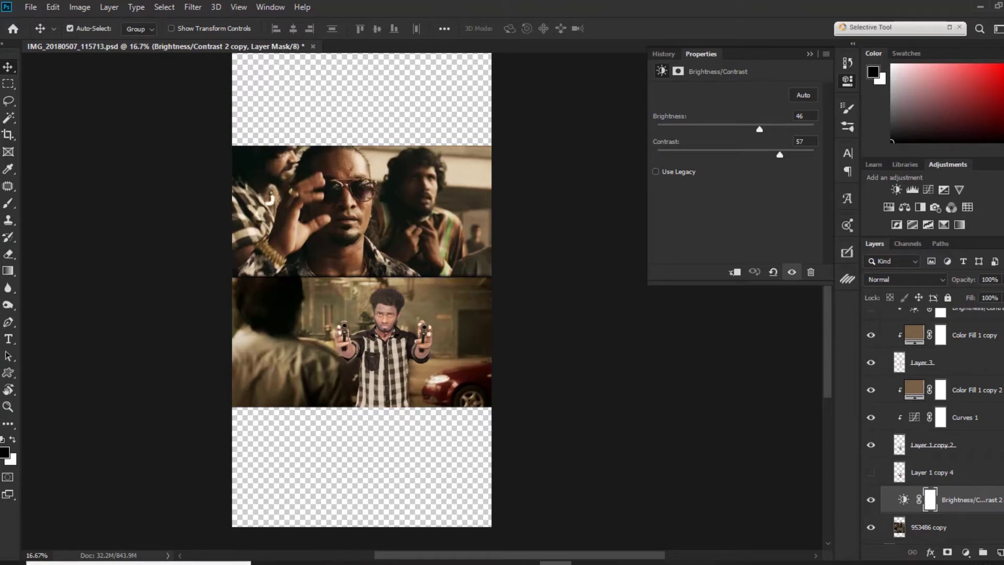
left_click(871, 445)
left_click(871, 445)
left_click(870, 473)
scroll(428, 296, "up", 3)
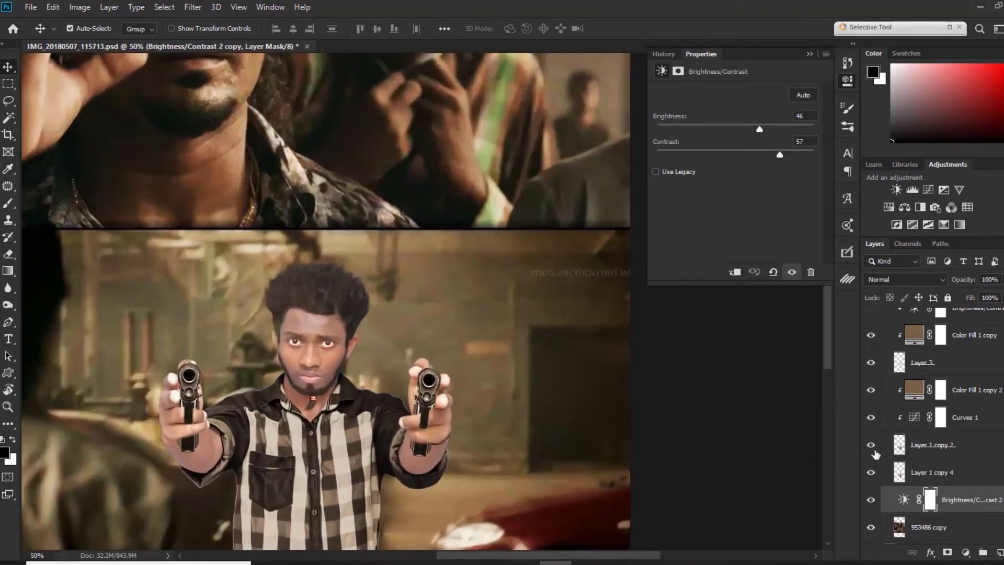
left_click(872, 448)
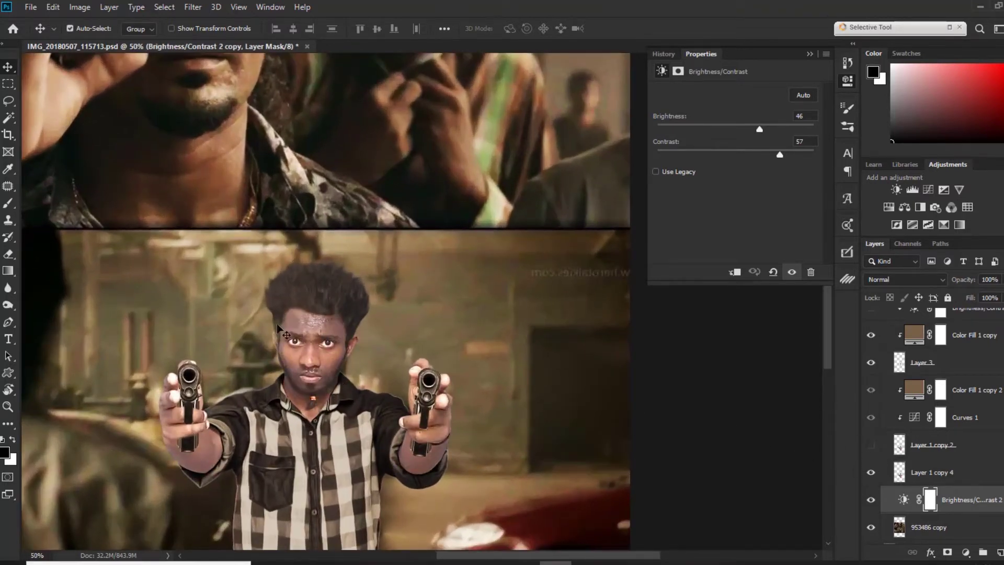
- Switch to the Smudge Tool from the Blur flyout and check its brush presets
left_click_drag(8, 287, 50, 316)
left_click(51, 313)
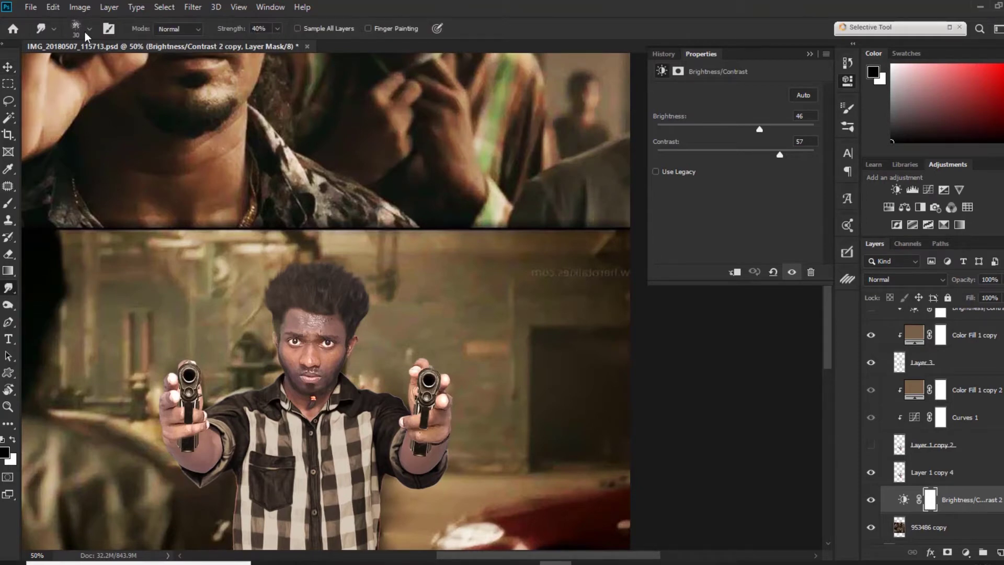
left_click(86, 32)
left_click_drag(218, 203, 221, 161)
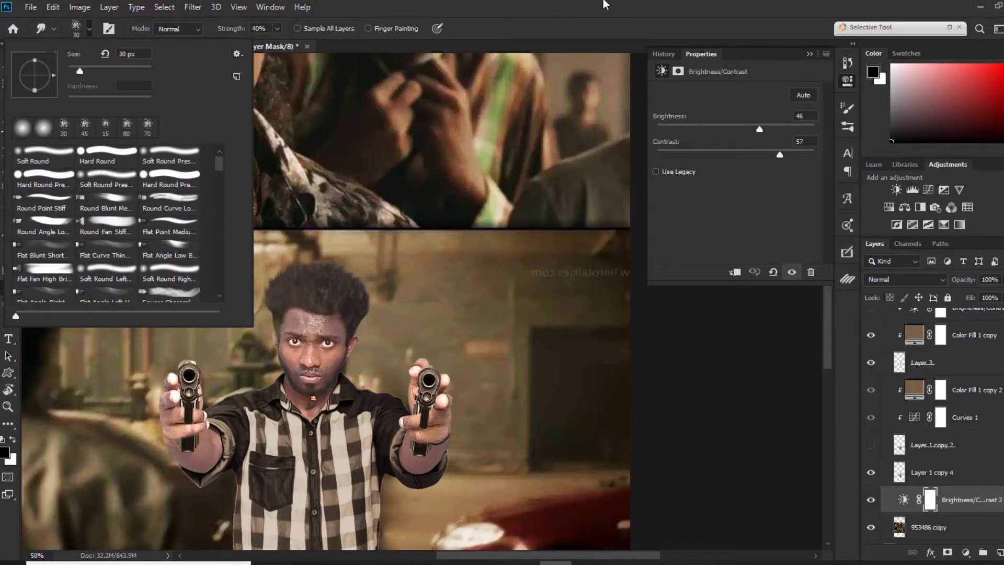
left_click(338, 118)
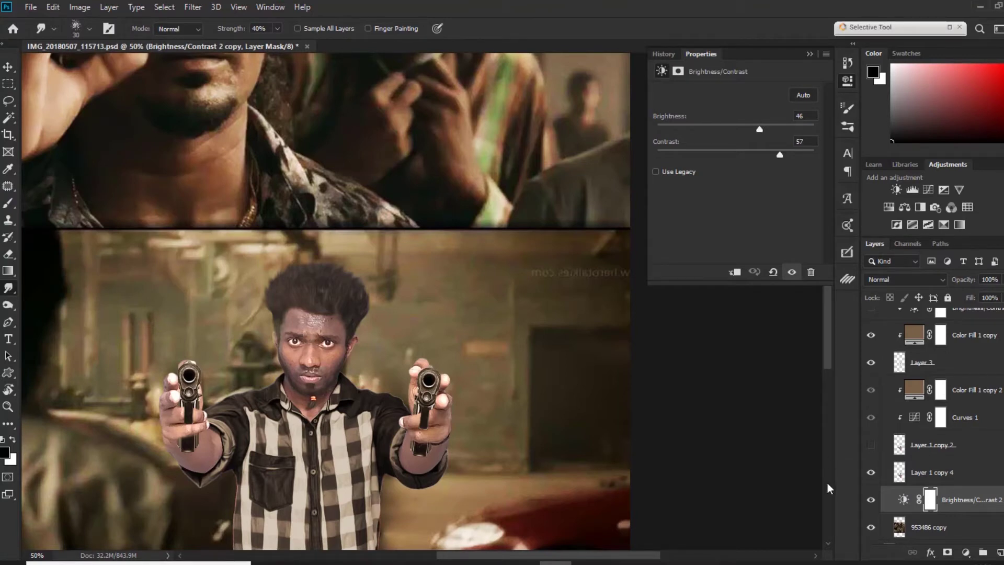
- Restore Layer 1 copy 2, hide the Color Fill 1 copy 2 tint, and show Curves 1 settings
left_click(871, 444)
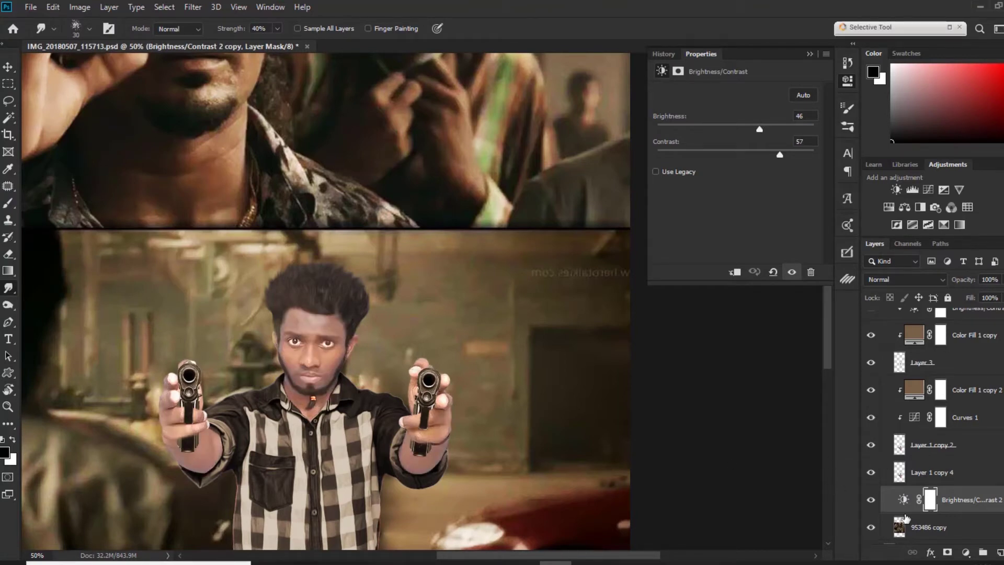
scroll(889, 460, "up", 1)
left_click(871, 449)
left_click(871, 424)
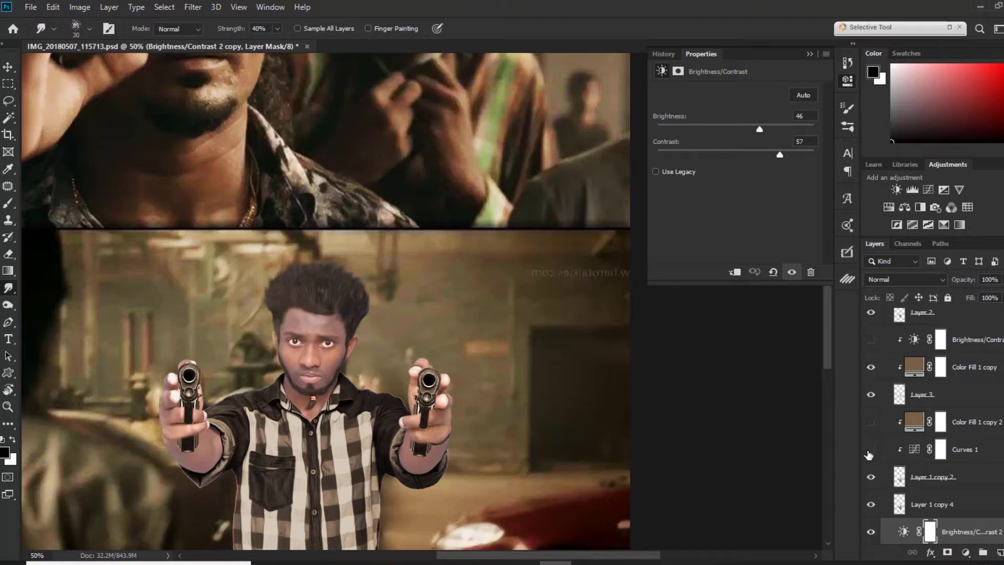
left_click(872, 453)
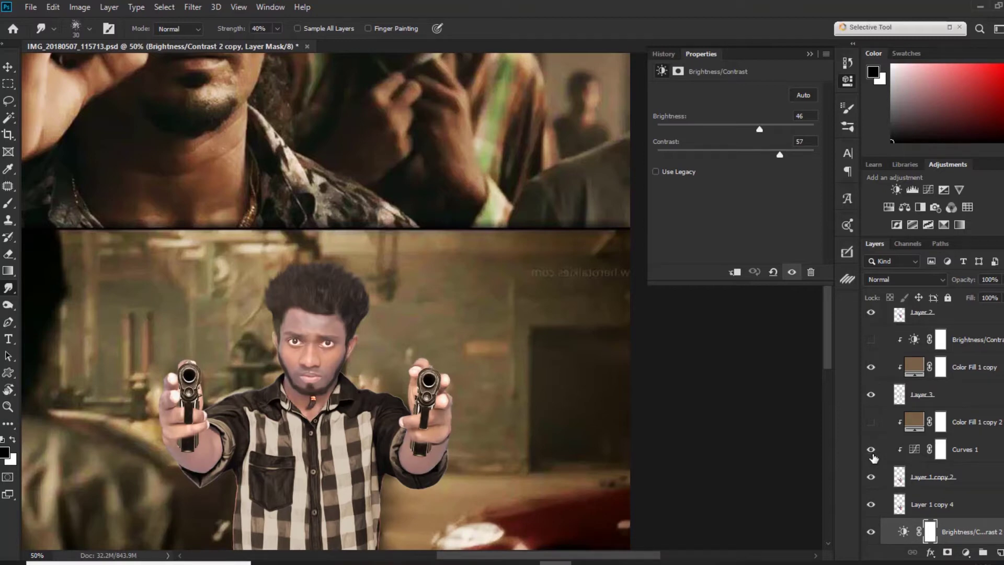
left_click(917, 456)
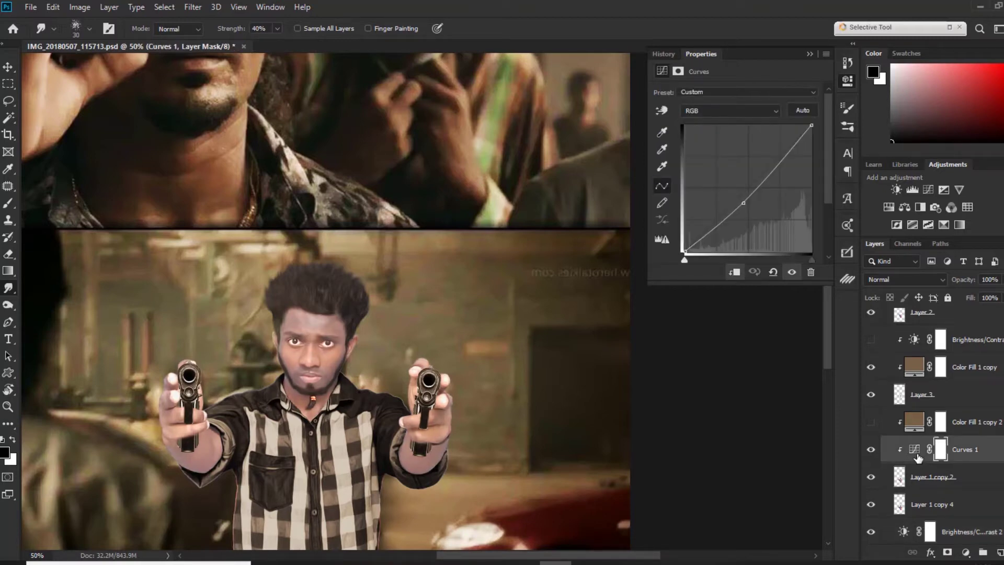
- Confirm Color Fill 1 copy 2's brown #766048 fill, try 100% opacity, then revert to 27%
left_click(915, 451)
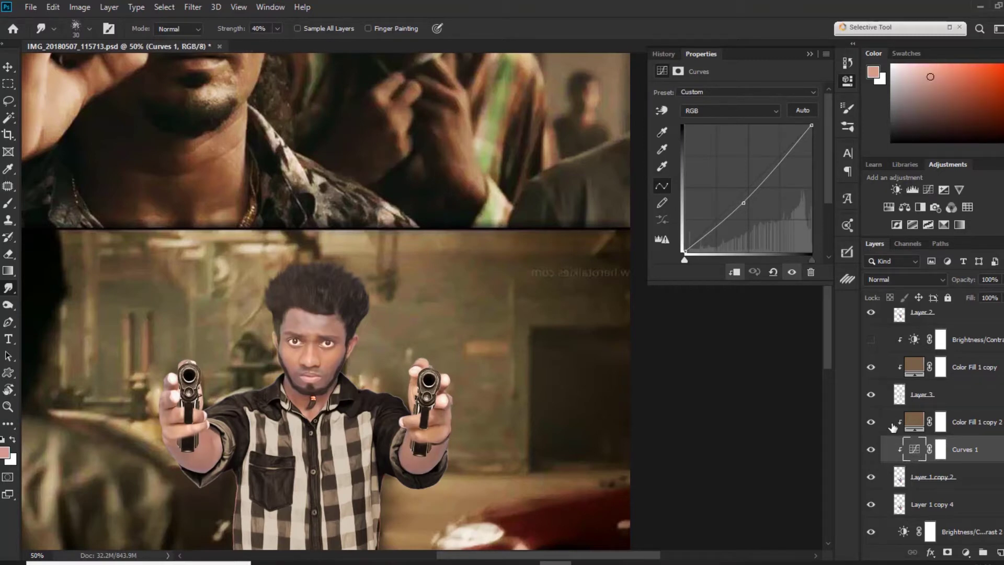
double_click(919, 423)
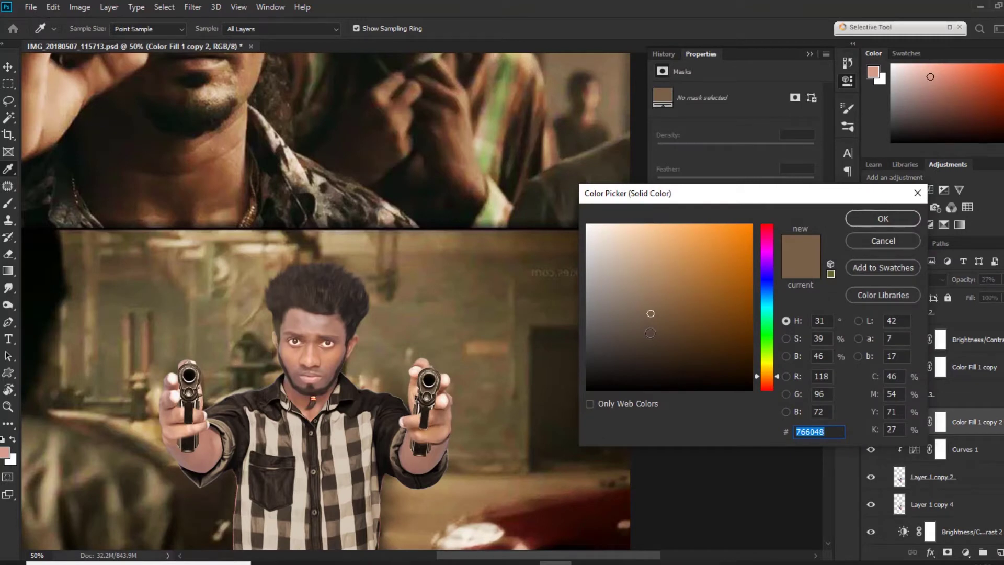
left_click(893, 220)
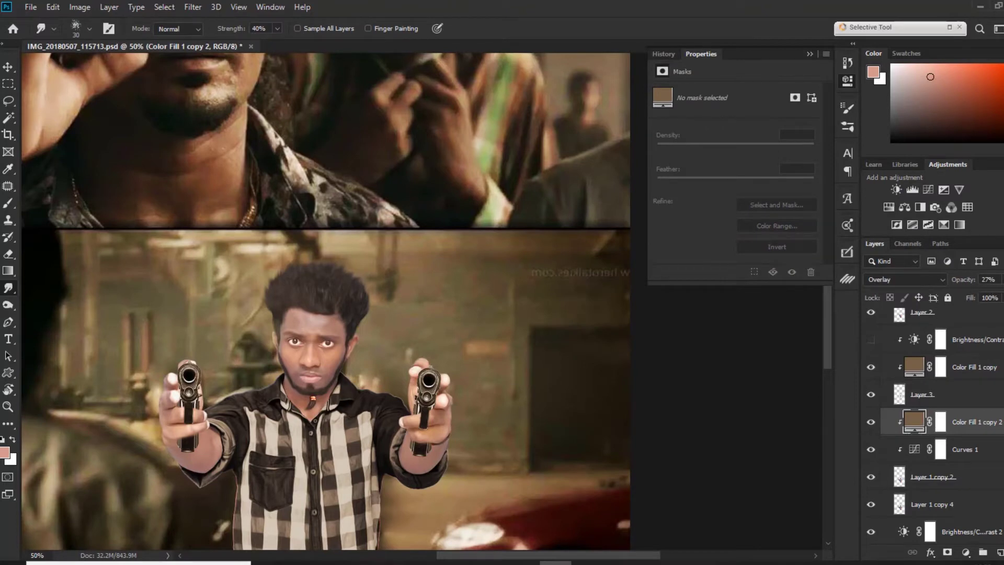
left_click(999, 279)
left_click_drag(983, 293, 1001, 293)
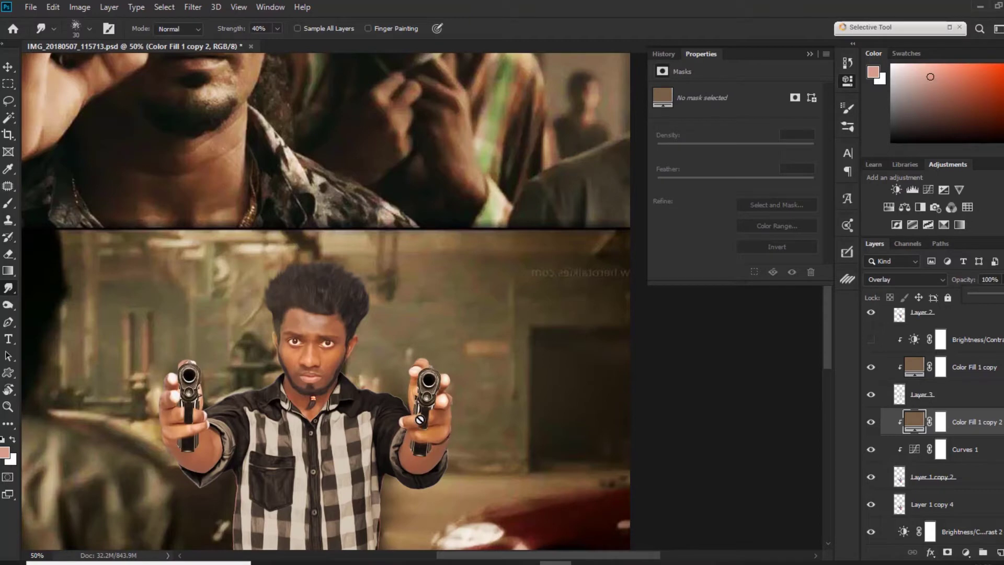
key("Escape")
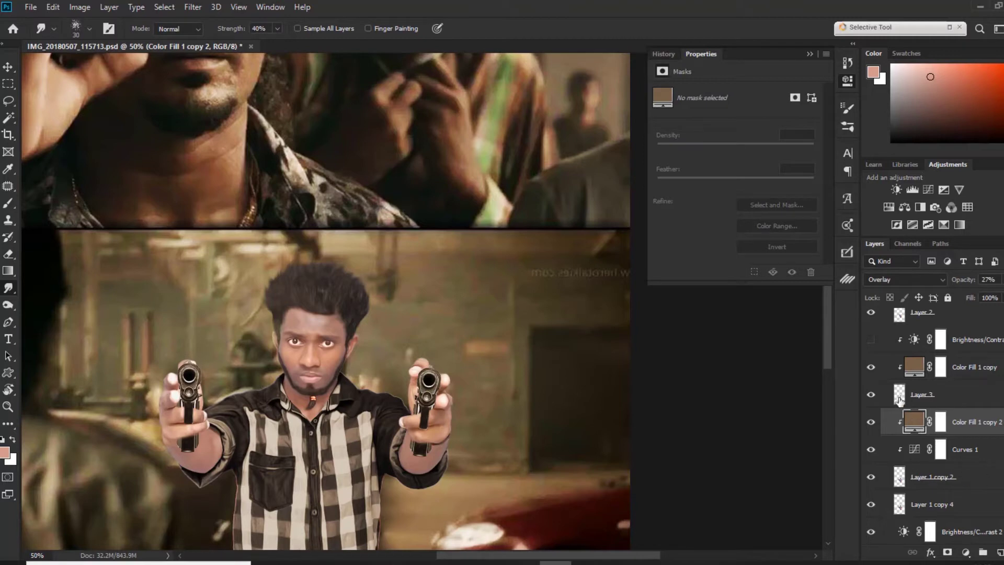
- Compare the hair via Layer 3 and the original red-blue shirt against the black-grey recolour
scroll(914, 422, "up", 2)
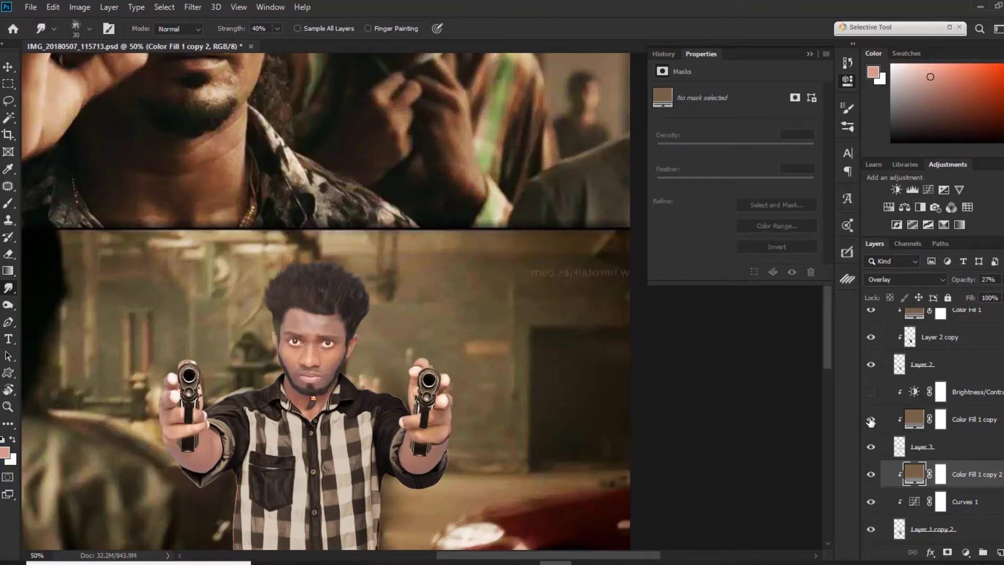
left_click(871, 448)
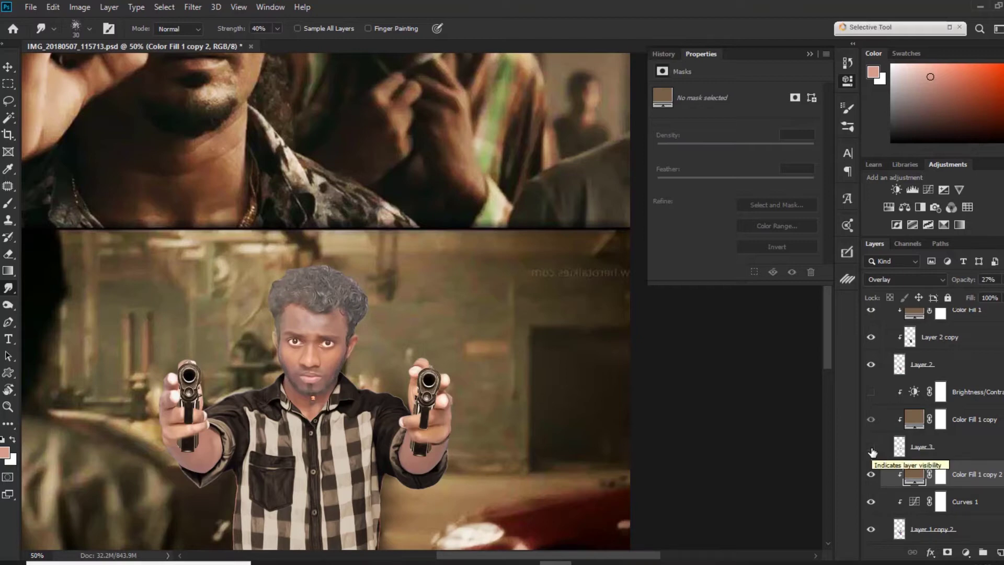
left_click(871, 448)
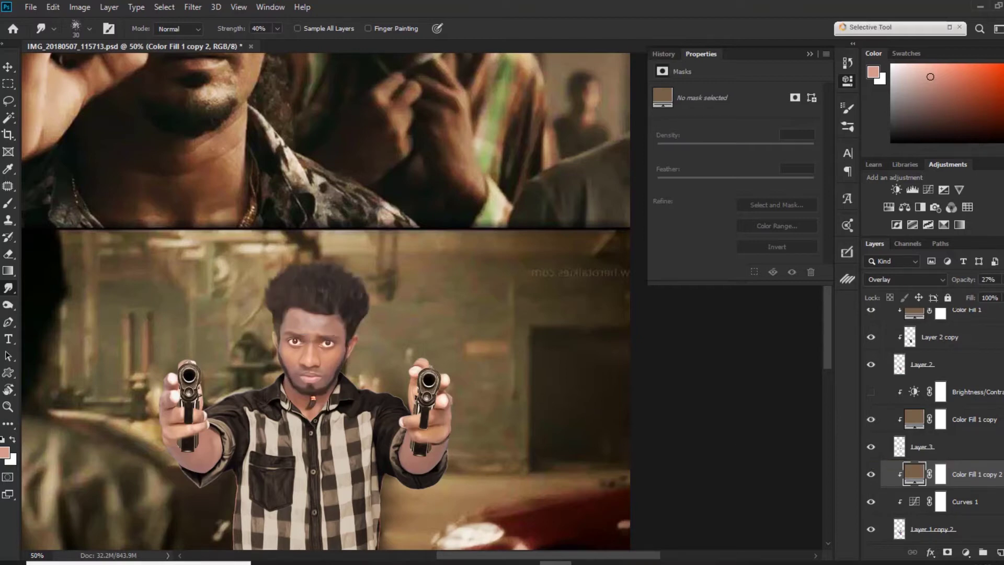
scroll(870, 489, "up", 3)
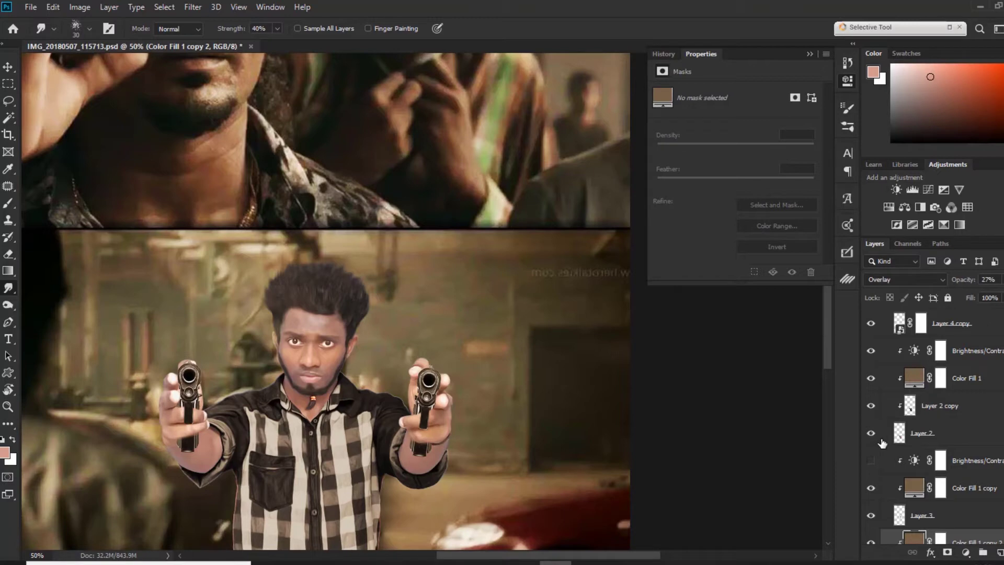
left_click(872, 434)
left_click(871, 406)
left_click(870, 377)
left_click(871, 350)
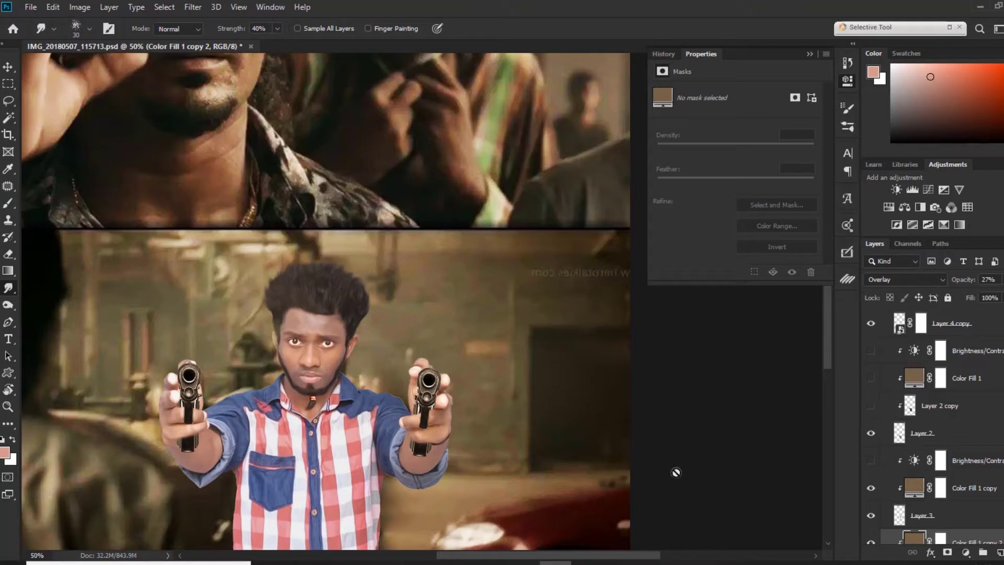
left_click(871, 407)
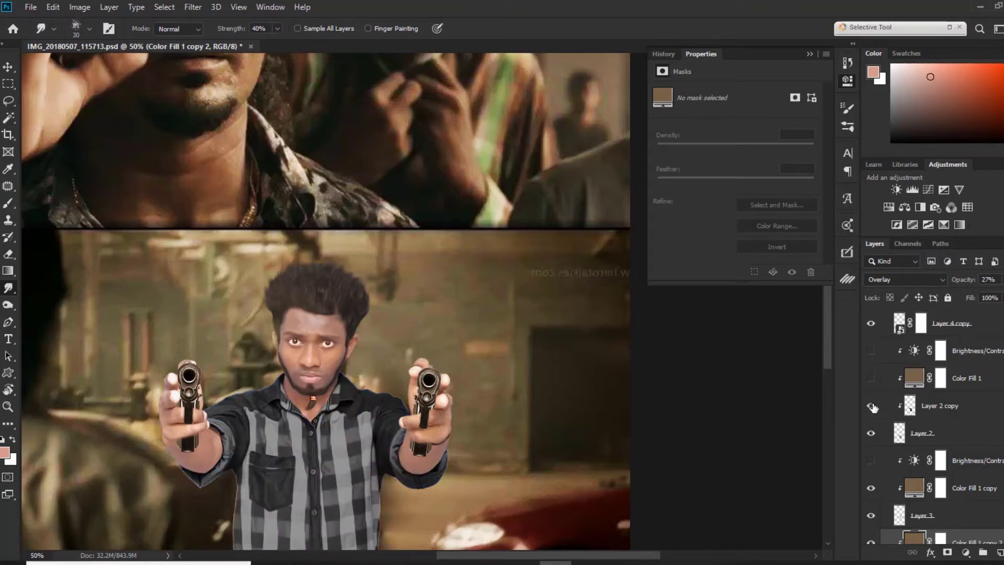
- Select Layer 2 copy, turn the brown Color Fill 1 tint back on, and compare Brightness/Contrast
left_click(949, 408)
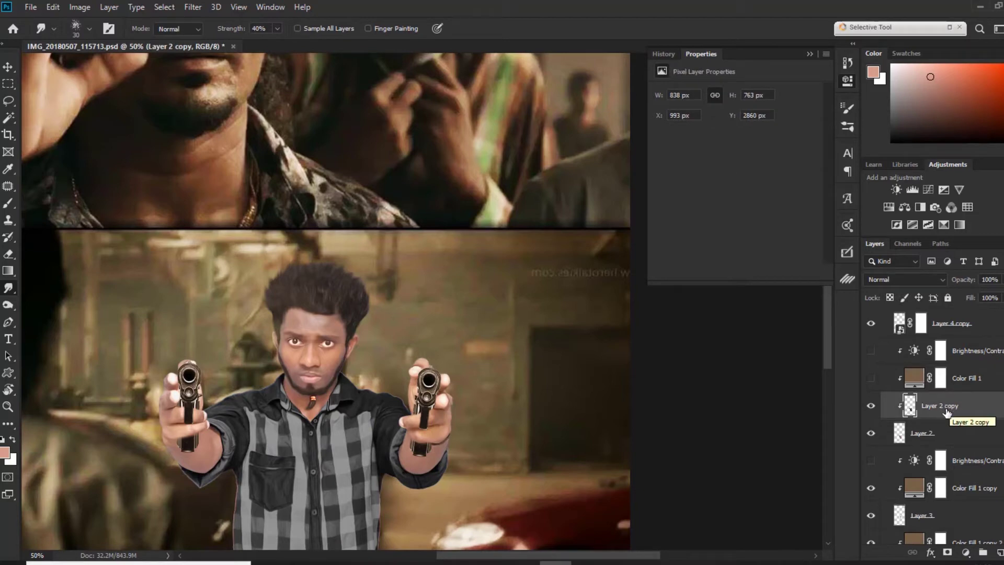
left_click(79, 7)
mouse_move(100, 42)
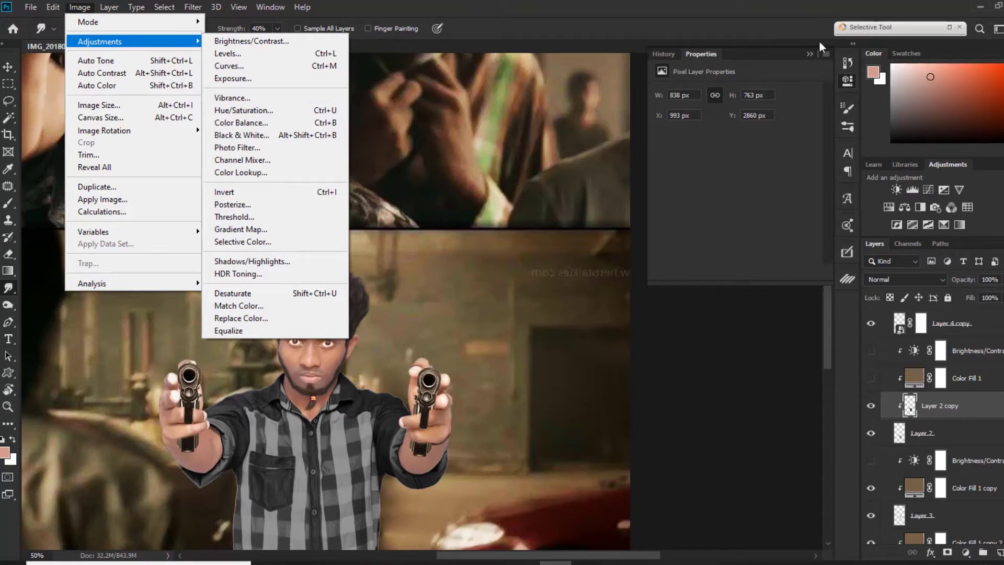
left_click(771, 5)
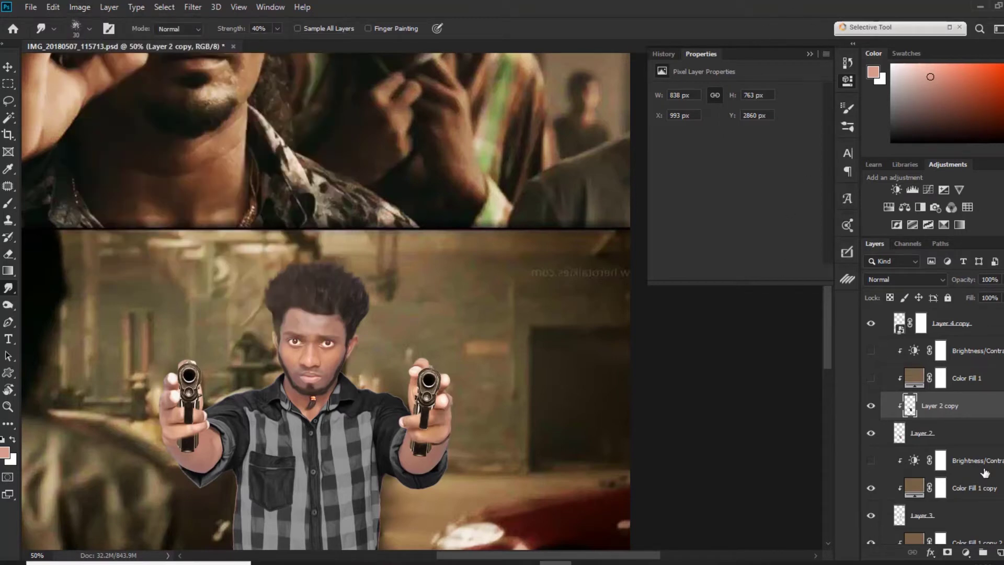
left_click(871, 378)
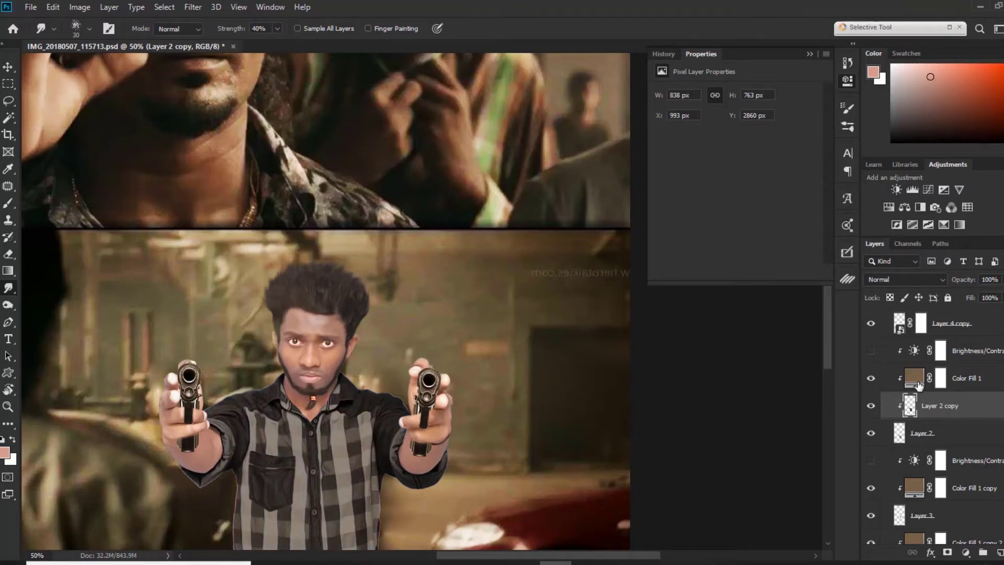
scroll(931, 419, "up", 2)
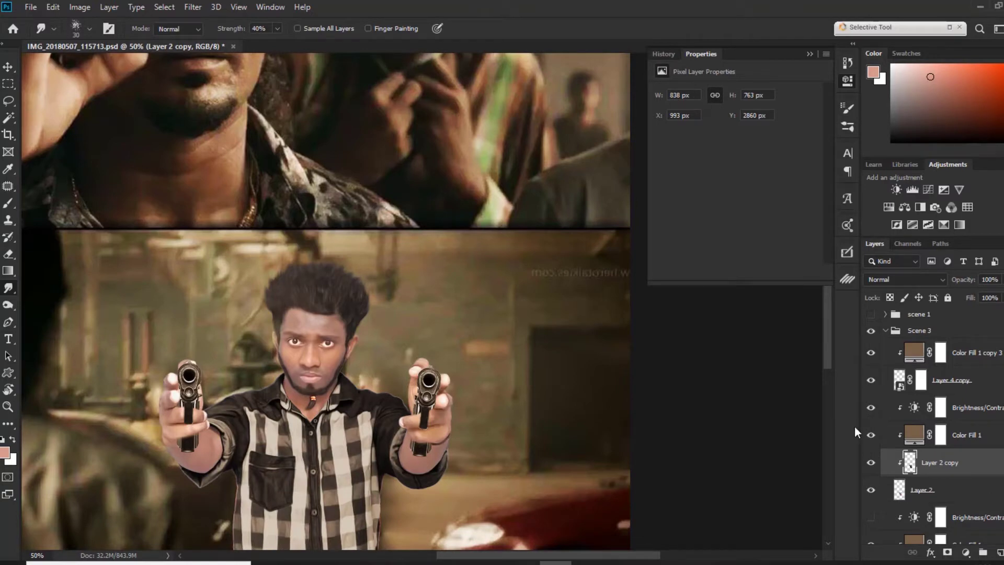
left_click(870, 409)
left_click(871, 409)
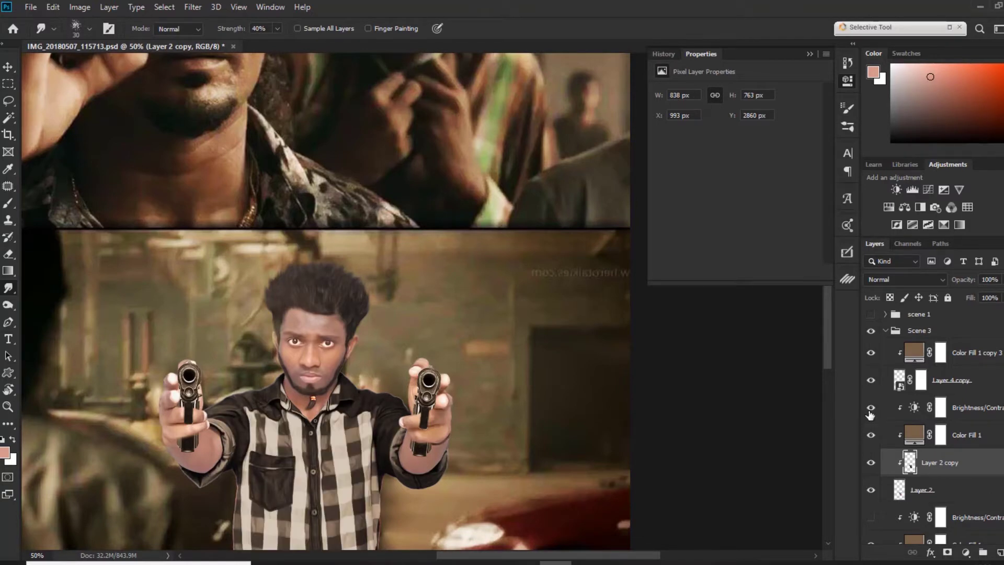
left_click(914, 411)
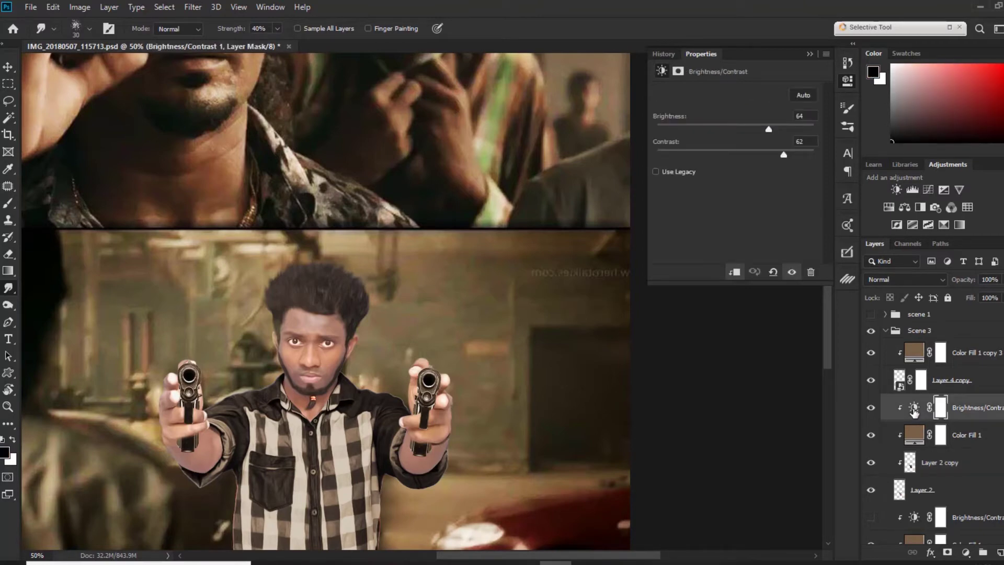
left_click(914, 411)
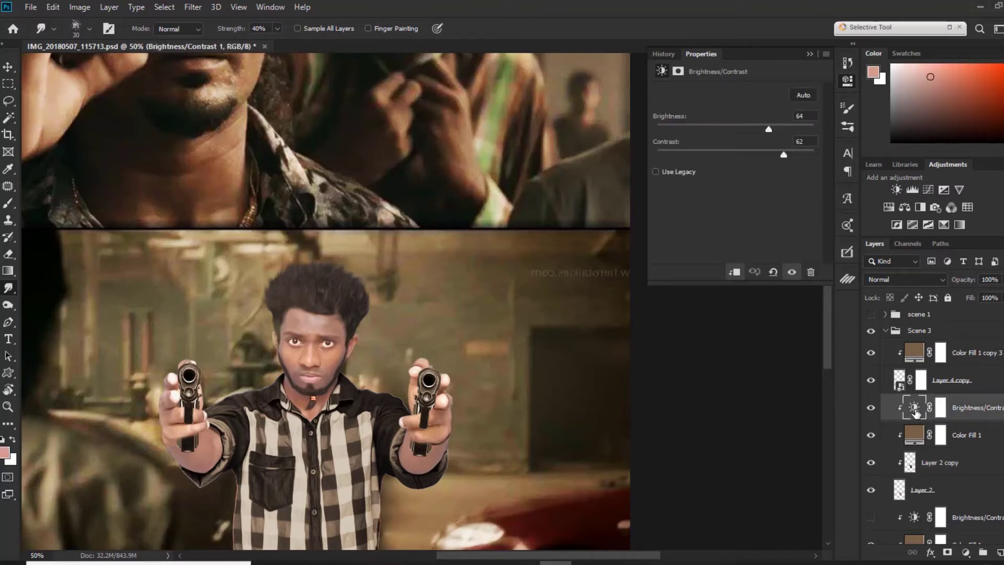
scroll(933, 418, "up", 3)
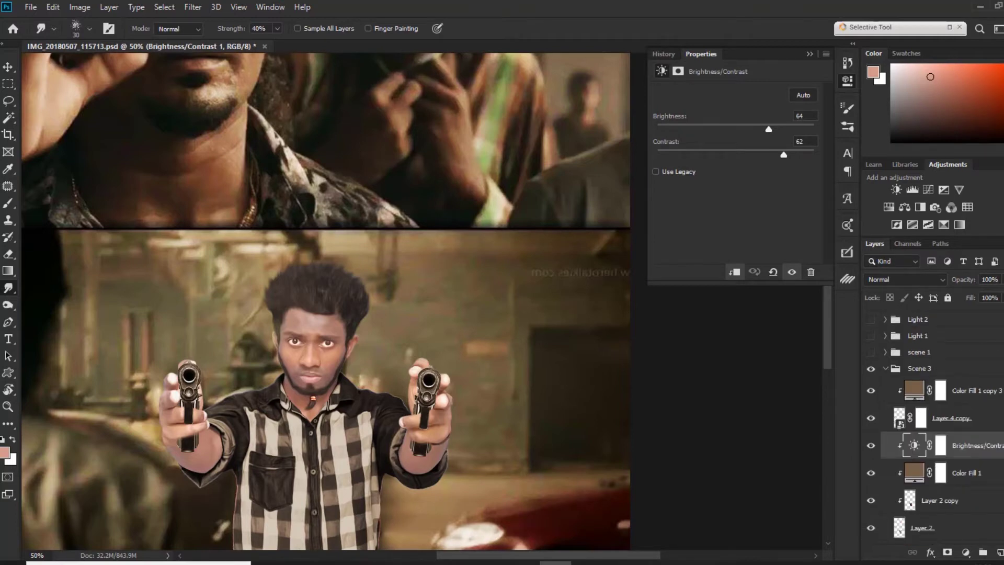
key("ctrl+0")
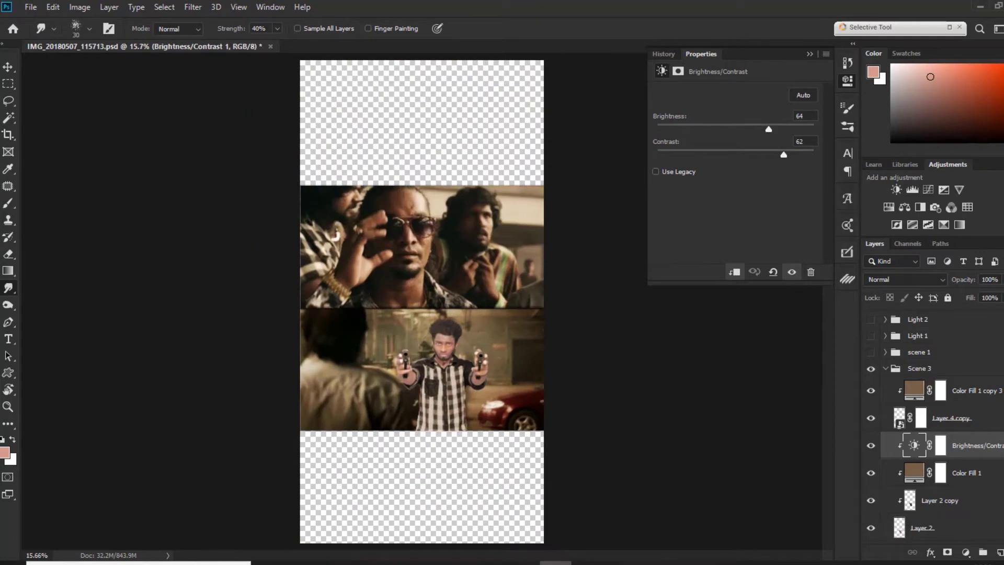
left_click(871, 418)
left_click(875, 422)
left_click(872, 419)
key("ctrl+plus")
key("ctrl+plus")
key("ctrl+plus")
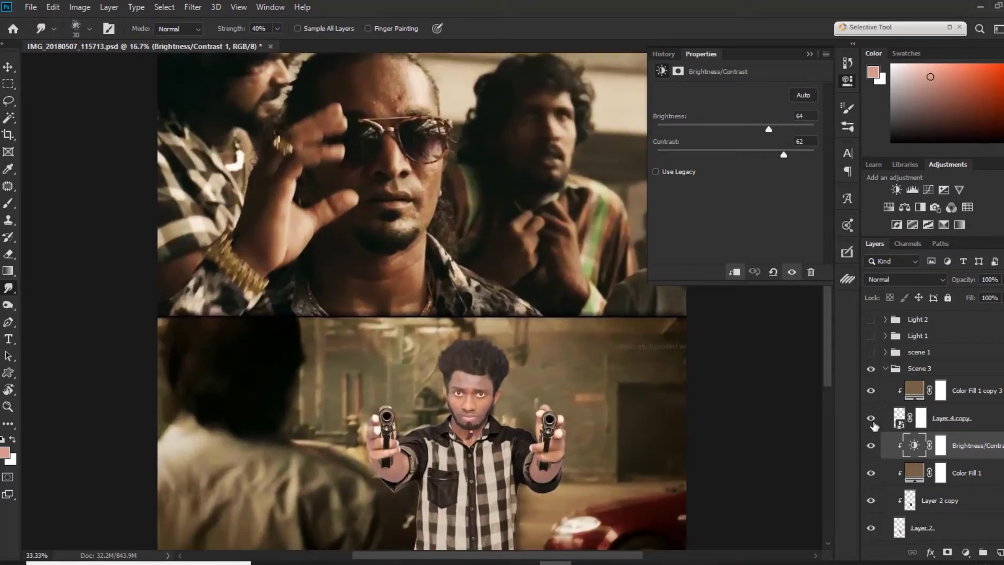
key("ctrl+plus")
key("ctrl+plus")
mouse_move(694, 360)
left_mouse_down()
mouse_move(684, 333)
mouse_move(593, 257)
left_mouse_up()
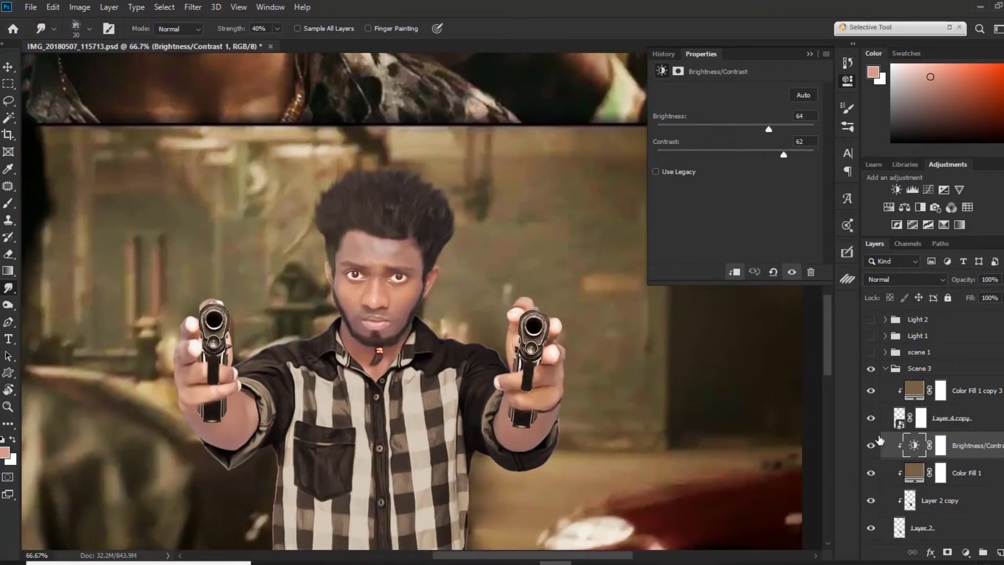
right_click(920, 416)
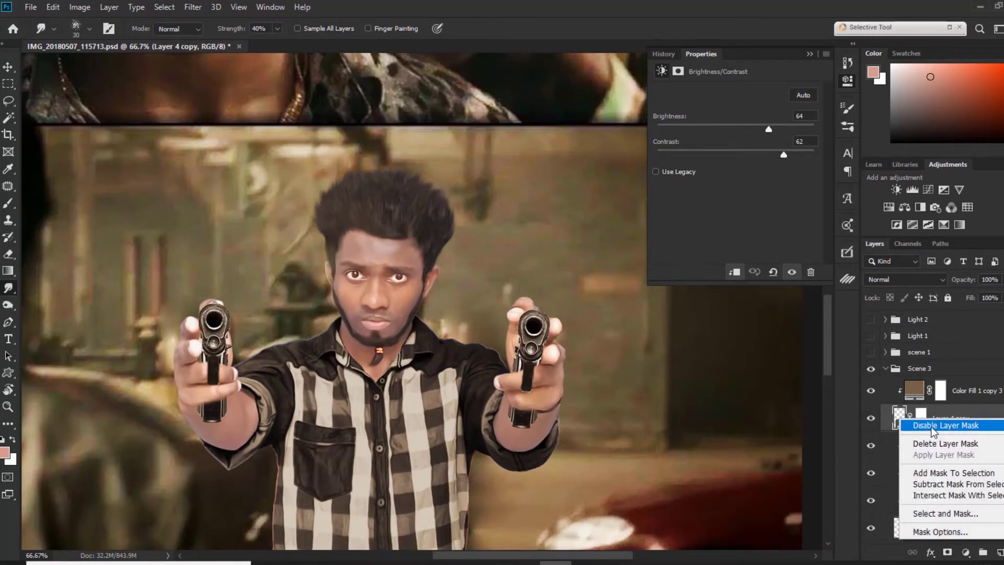
- Disable and re-enable the Layer 4 copy guns mask, then target it with the Brush and default colours
left_click(933, 426)
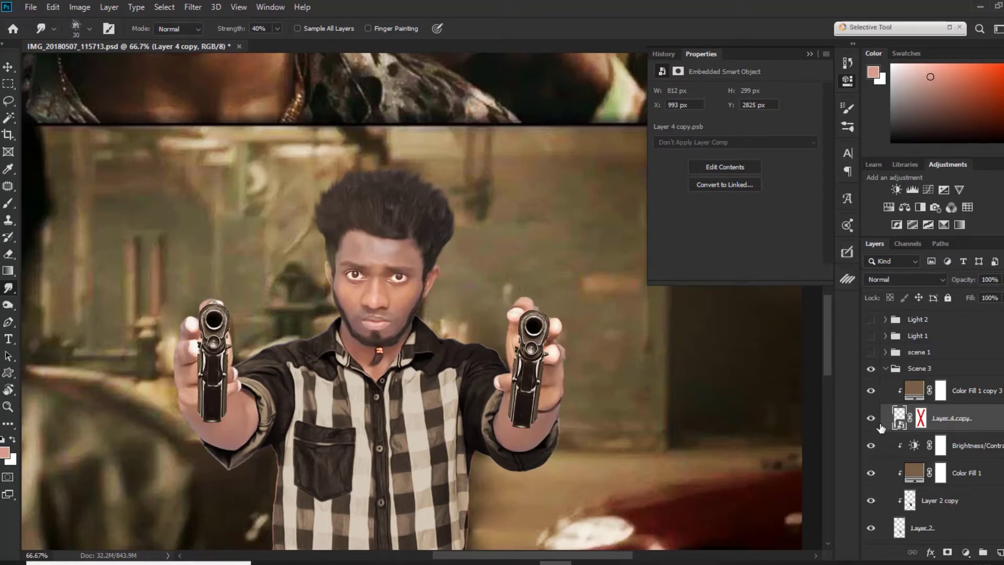
right_click(923, 423)
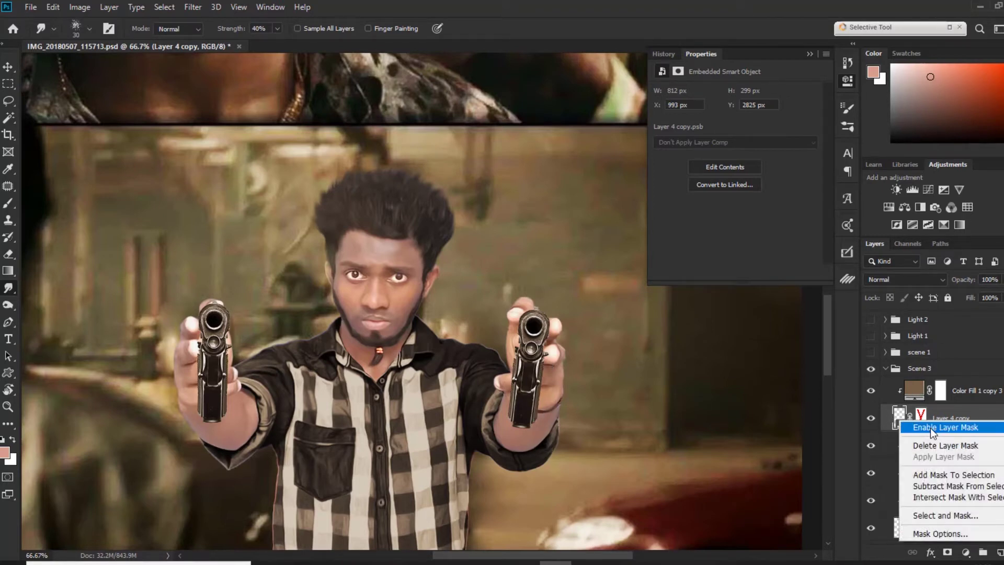
left_click(930, 428)
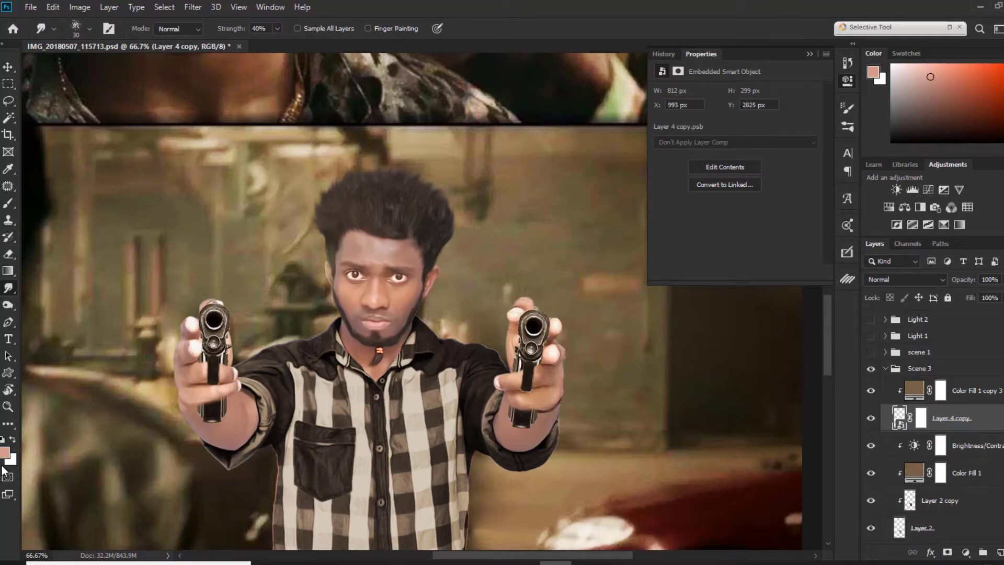
left_click(9, 203)
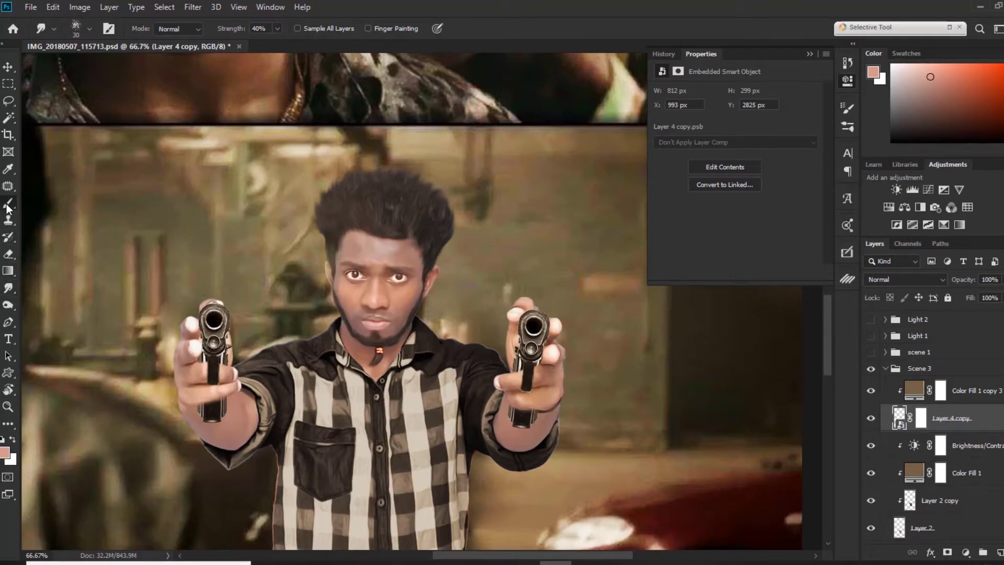
left_click(921, 418)
key("d")
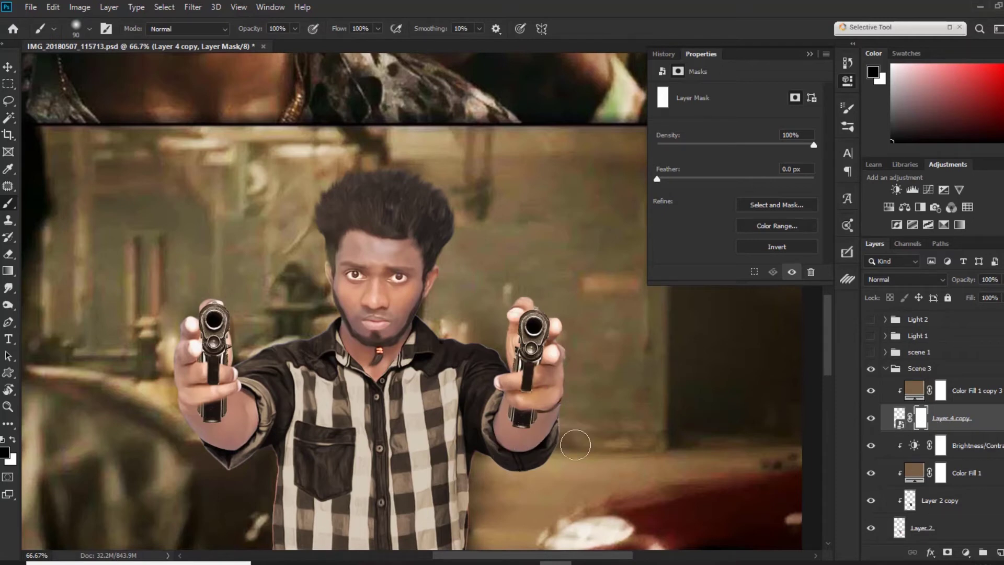
- Toggle the Color Fill 1 copy 3 brown tint over the guns and collapse Scene 3
left_click(8, 66)
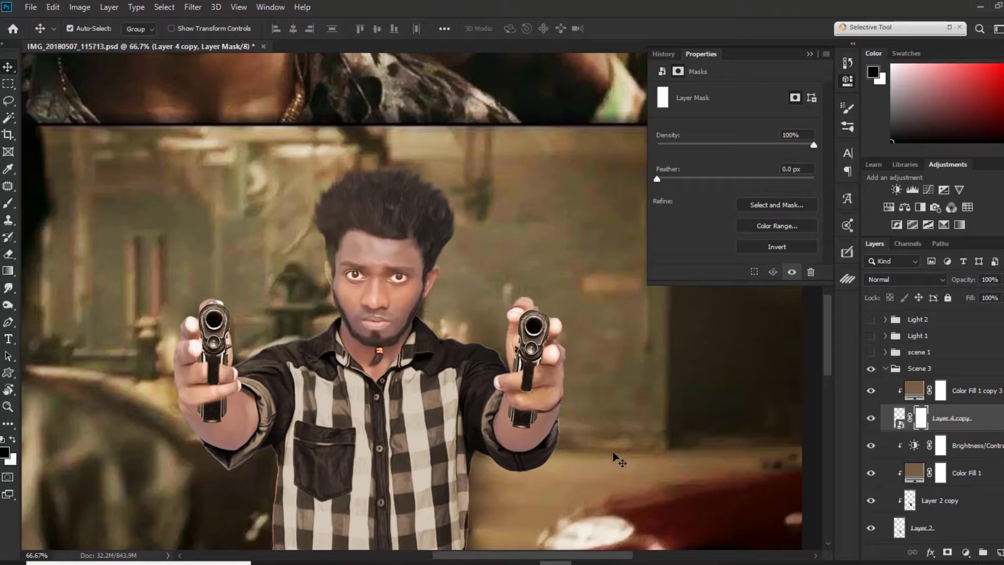
left_click(871, 391)
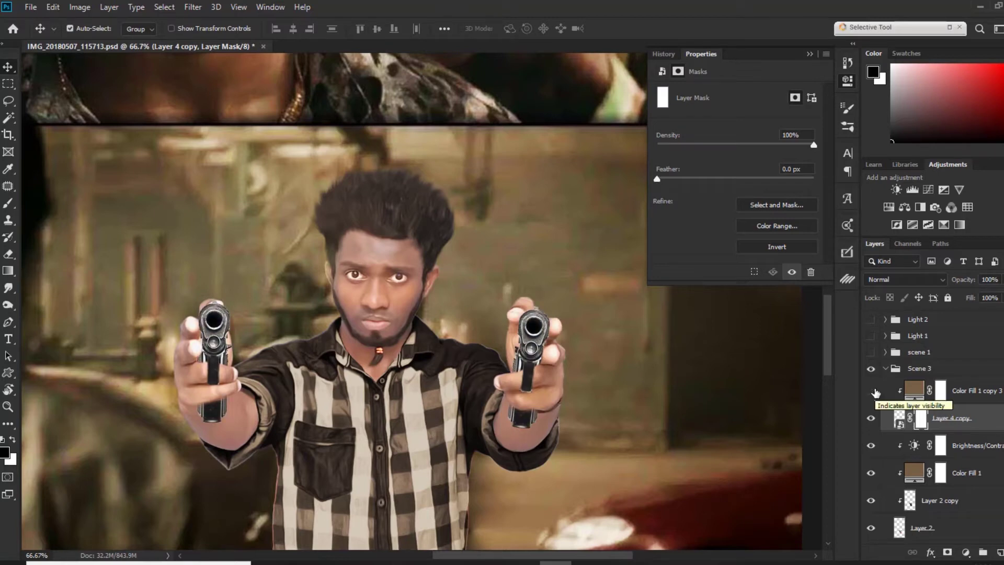
left_click(873, 391)
scroll(887, 445, "up", 3)
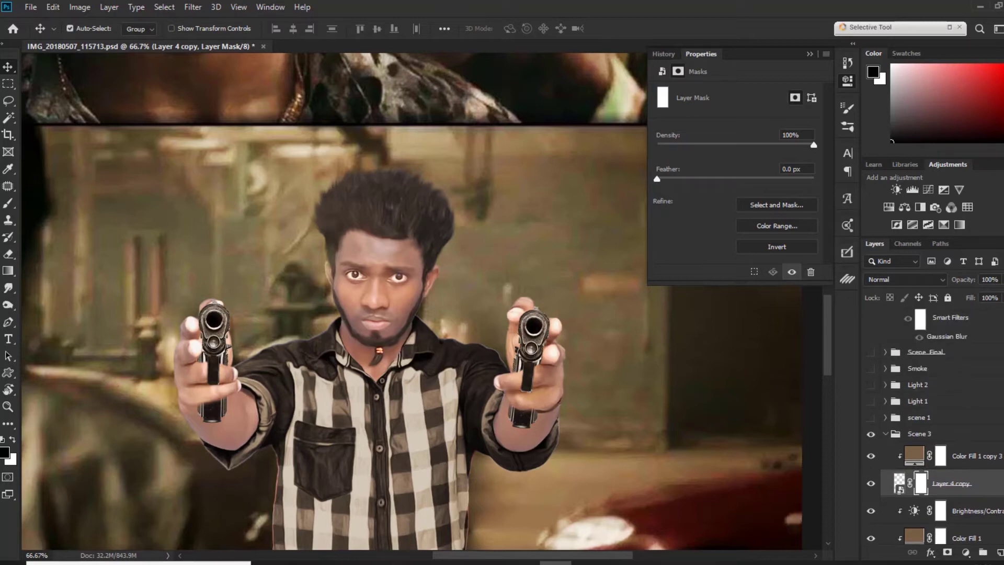
left_click(886, 444)
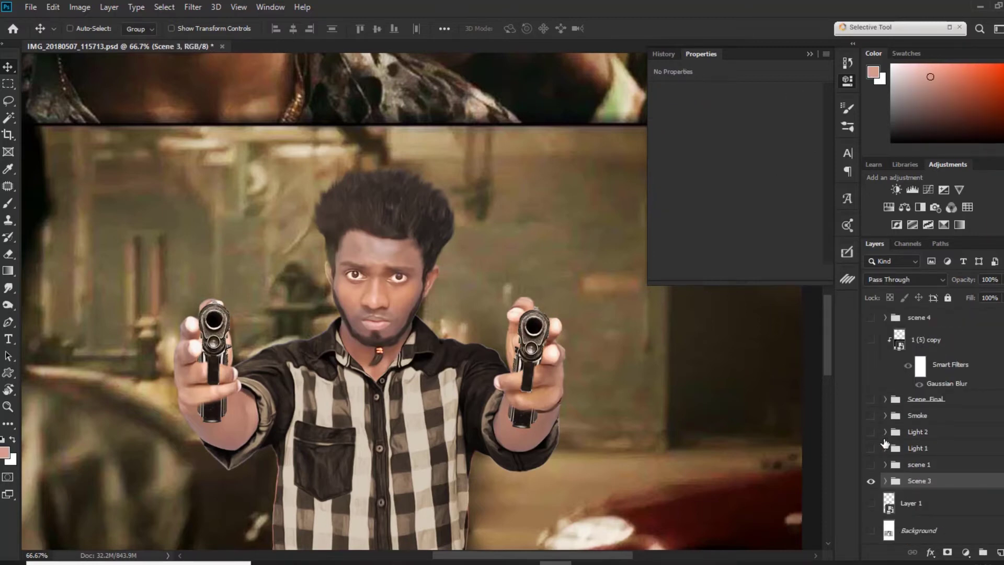
- Fit the poster on screen, briefly preview Scene Final, and show the scene 1 group
key("ctrl+0")
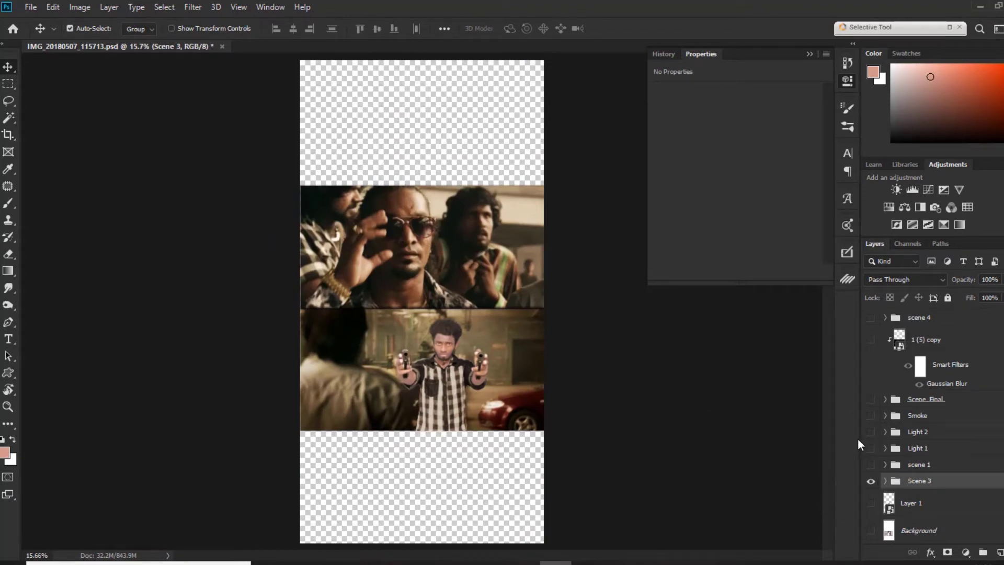
left_click(871, 400)
left_click(871, 465)
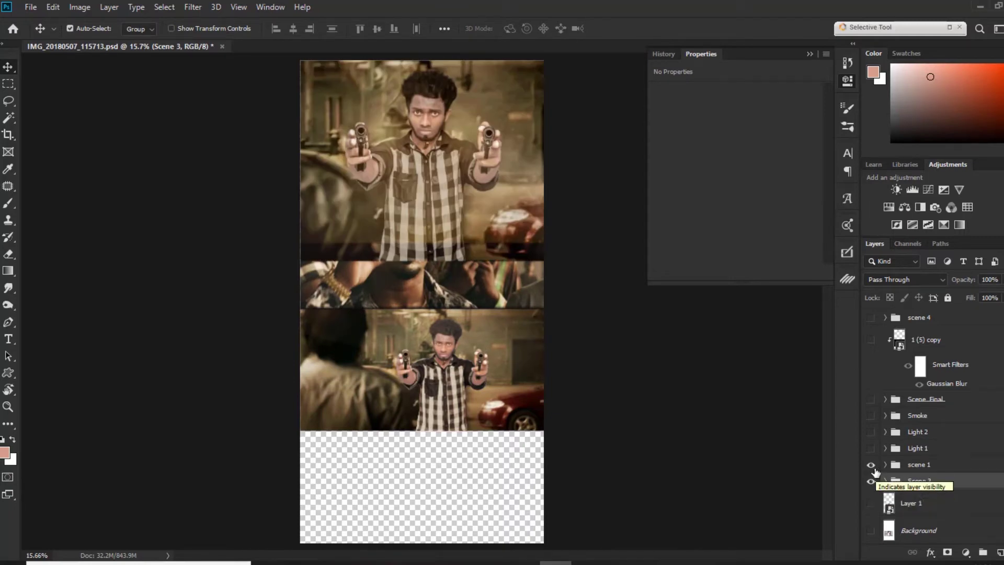
left_click(913, 470)
- Try shrinking the scene 1 group to half size with Free Transform, then cancel it
key("ctrl+t")
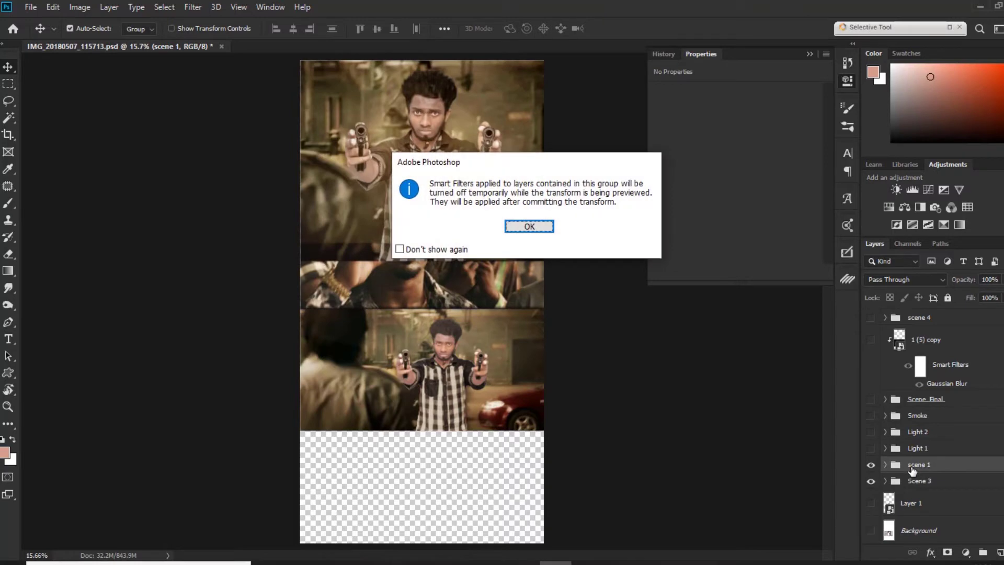
left_click(529, 227)
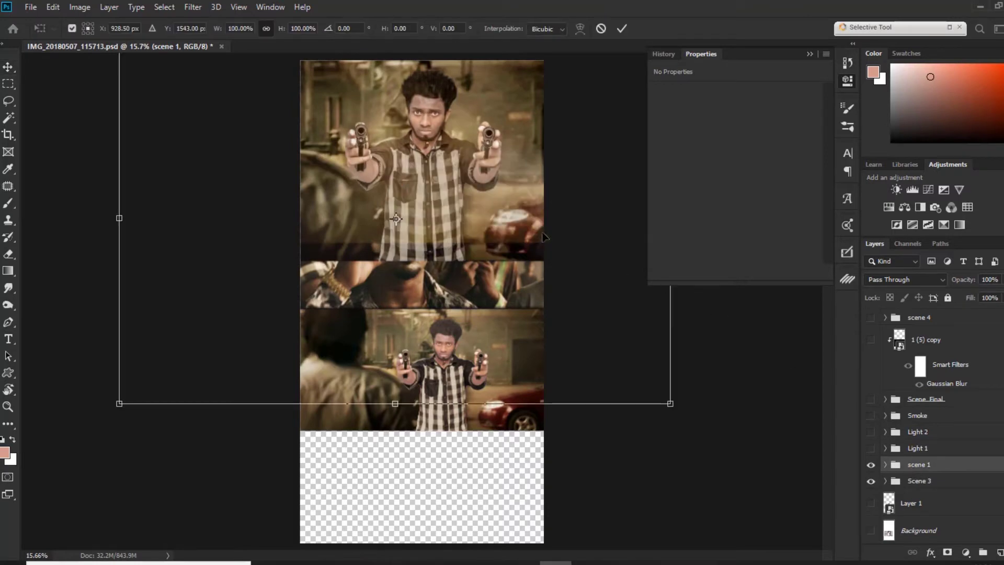
left_click_drag(670, 403, 535, 312)
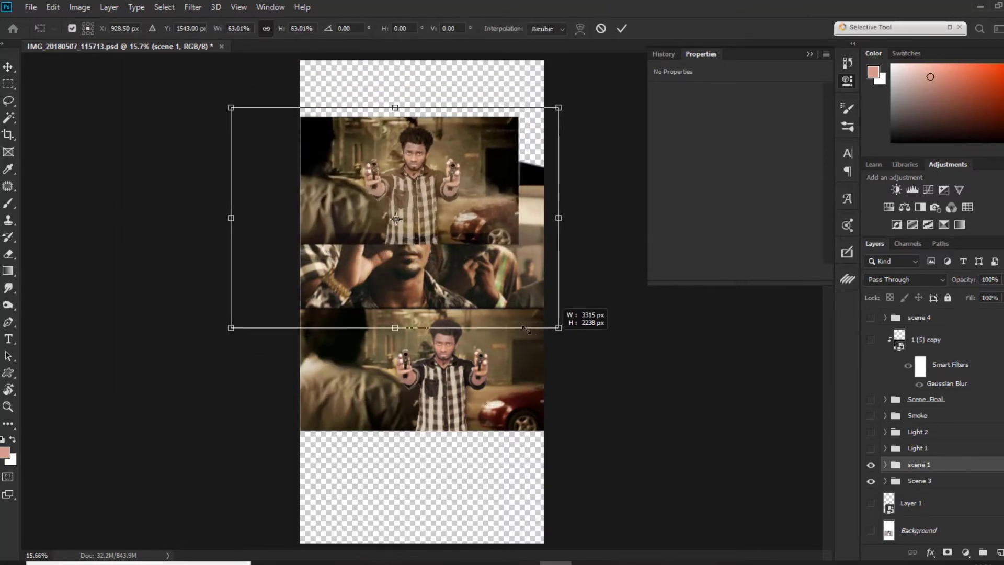
key("Escape")
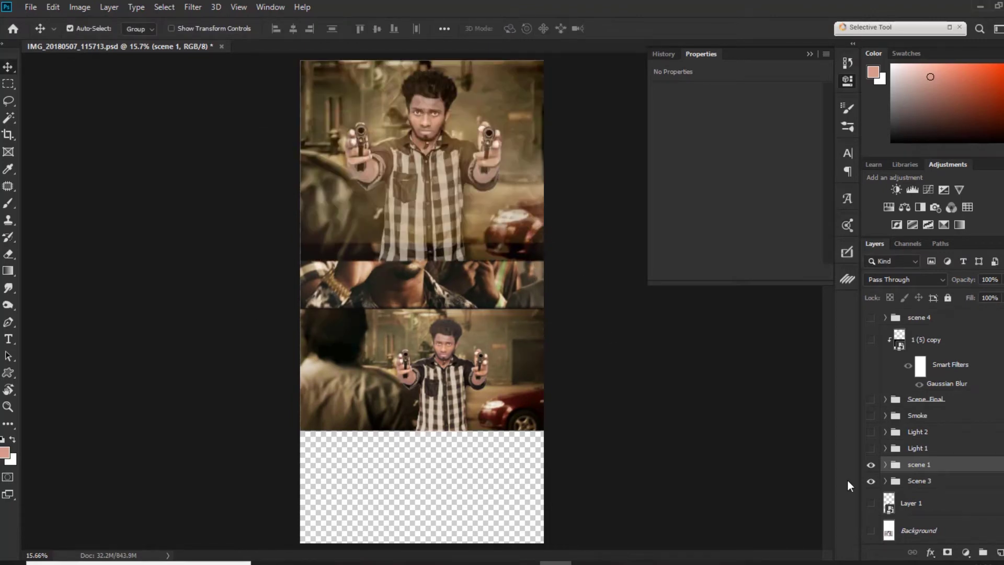
- Show the Light 1 glow, hide scene 1, and expand the Light 1 group
left_click(871, 448)
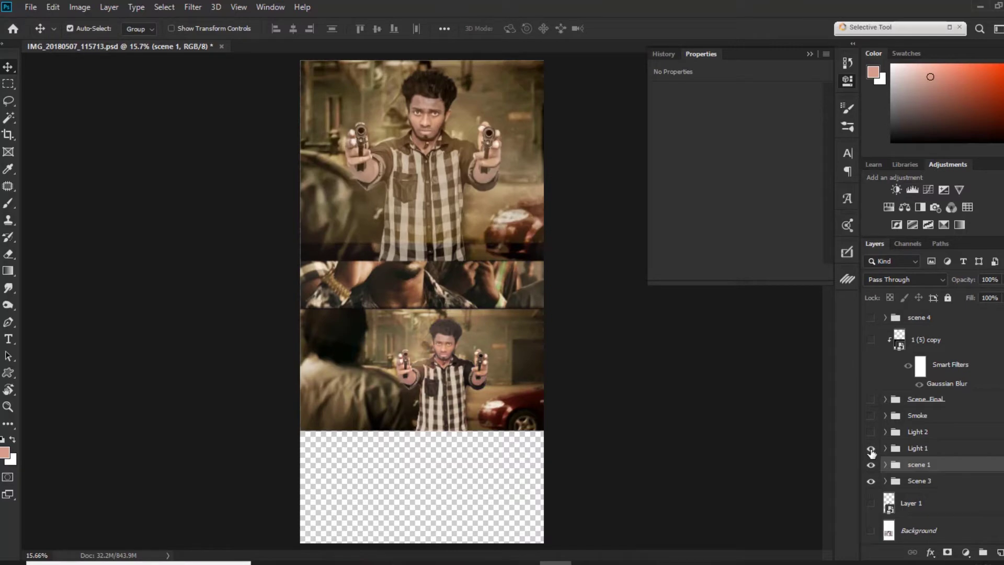
left_click(871, 464)
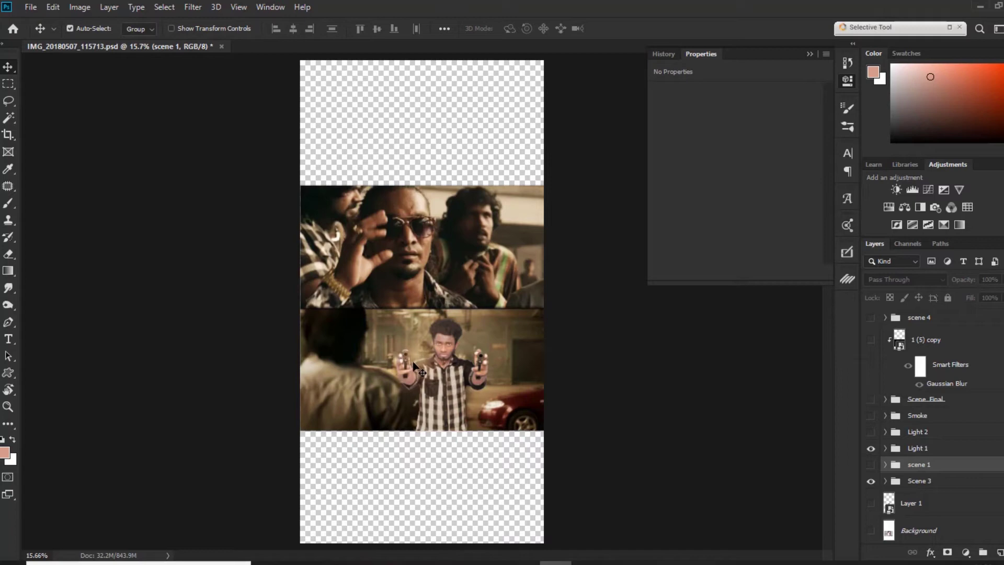
left_click(871, 450)
left_click(885, 448)
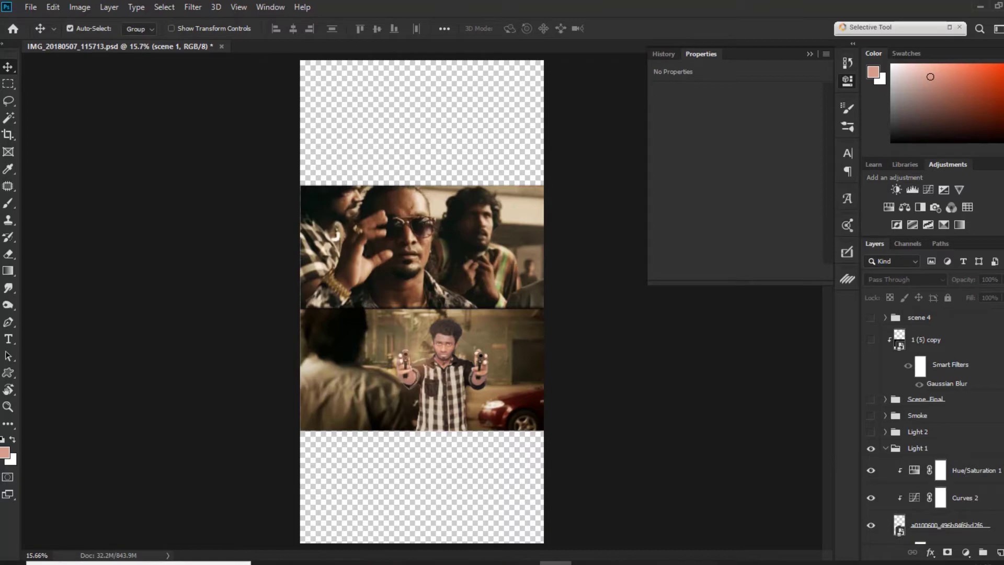
scroll(931, 419, "down", 3)
scroll(931, 419, "down", 2)
- Inspect the light layer's raw glow, Gaussian Blur and fill, switching Normal then back to Screen
left_click(889, 400)
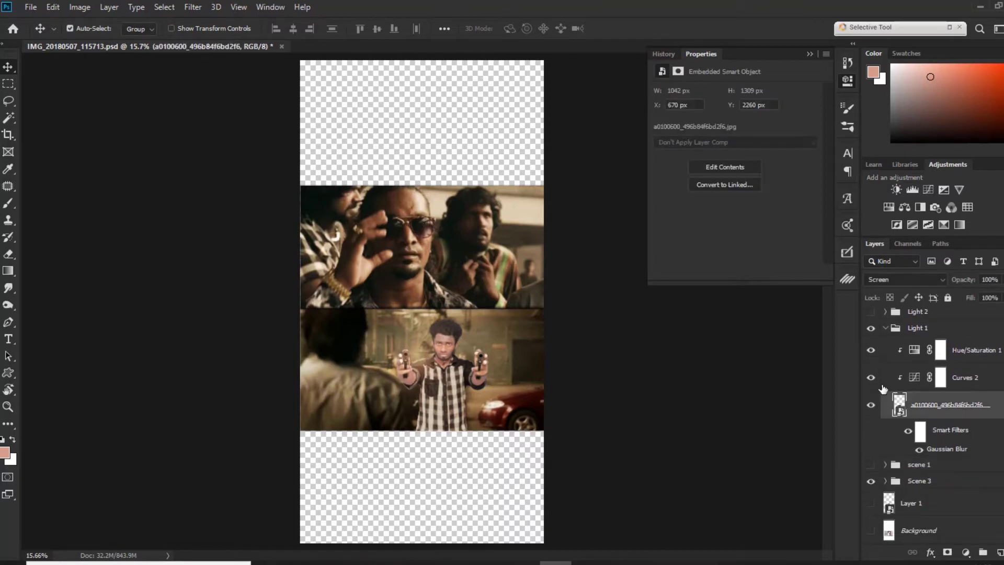
left_click_drag(871, 377, 871, 349)
left_click(1001, 297)
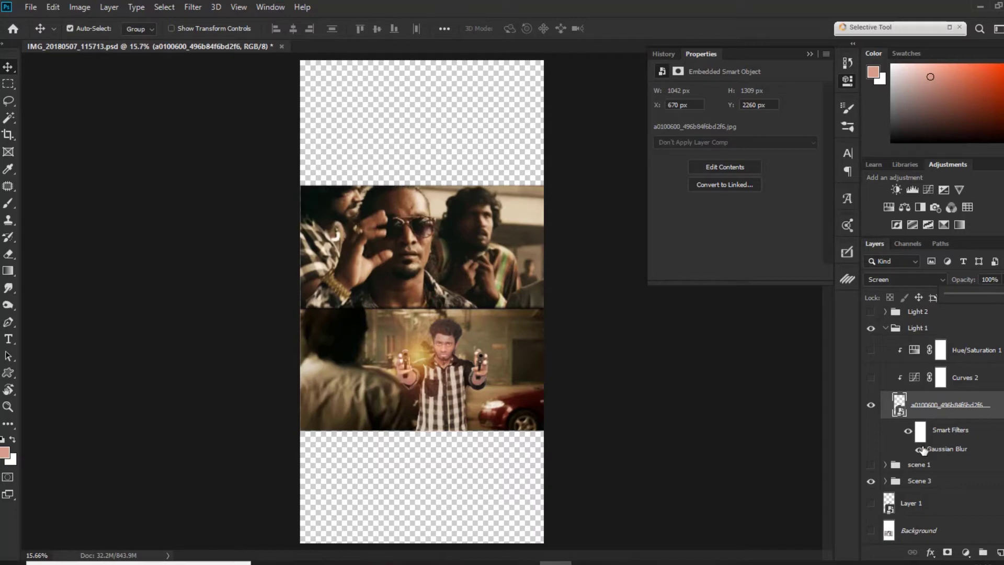
left_click(909, 430)
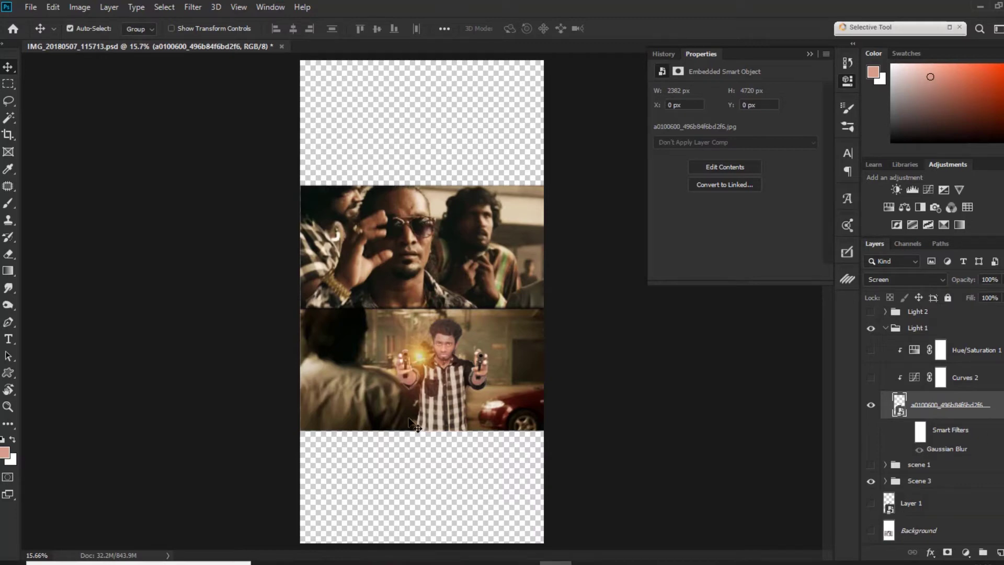
left_click(914, 278)
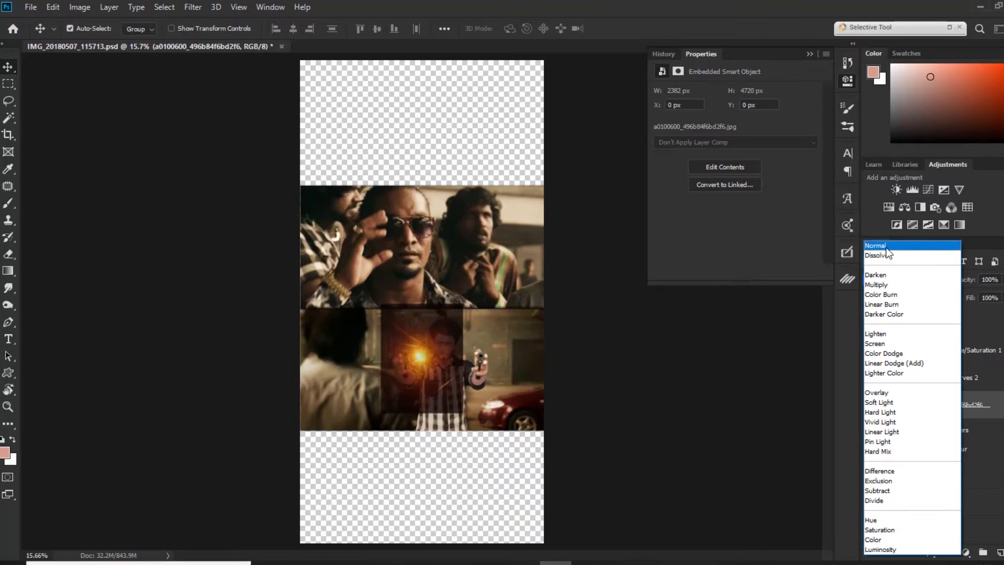
left_click(885, 246)
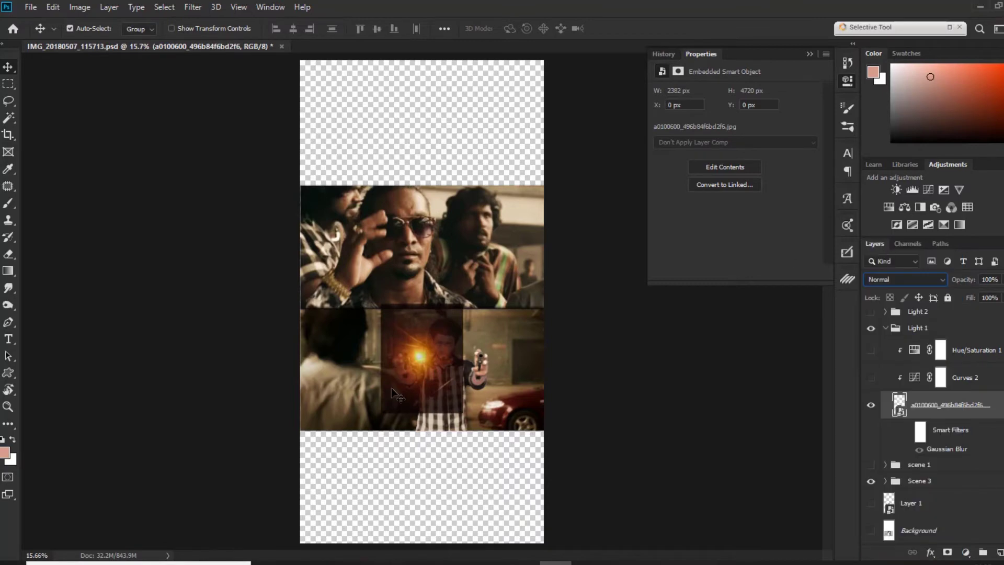
left_click(927, 278)
left_click(875, 344)
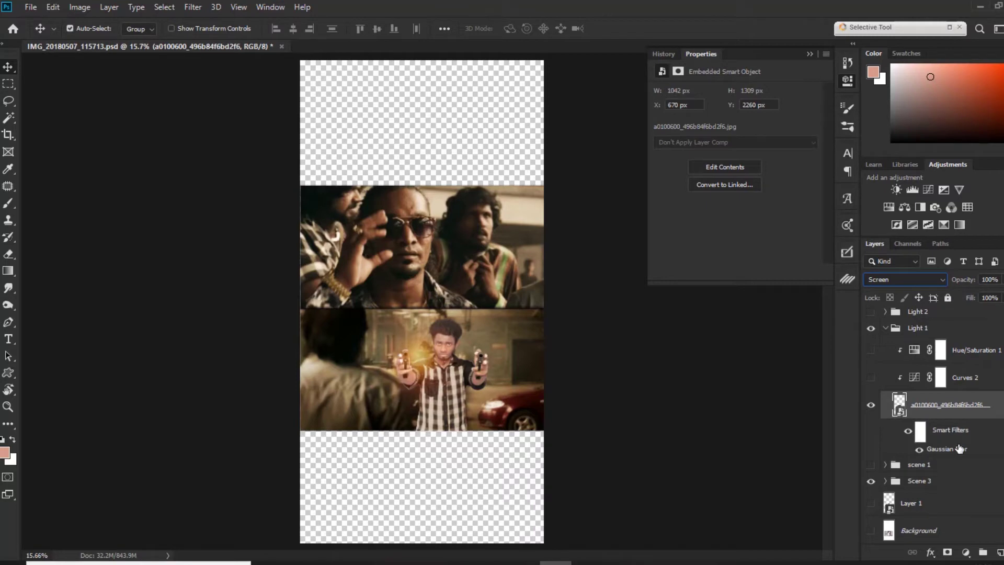
- Review the Curves 2 curve and Hue/Saturation 1 saturation −48 settings
left_click(919, 377)
left_click(919, 376)
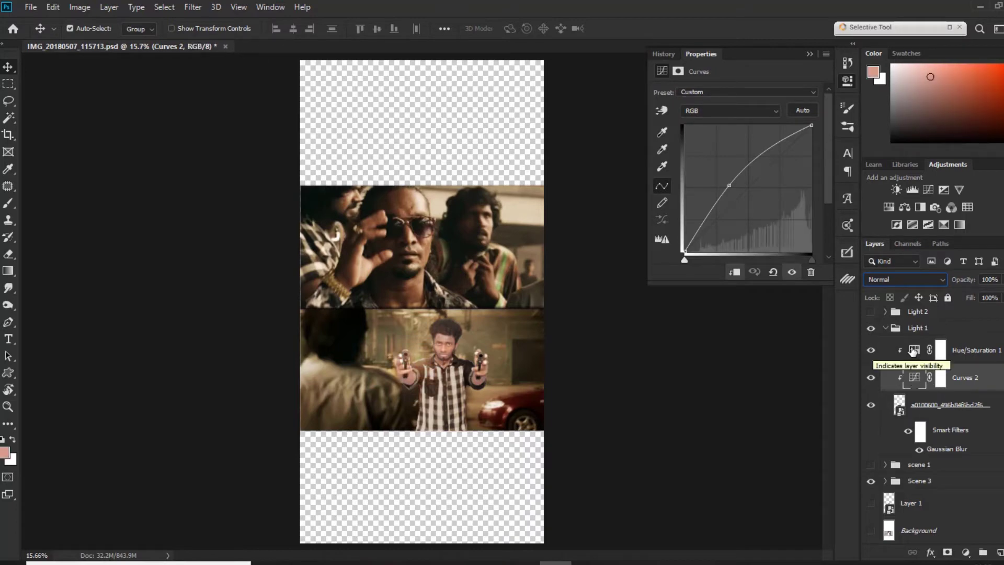
left_click(911, 351)
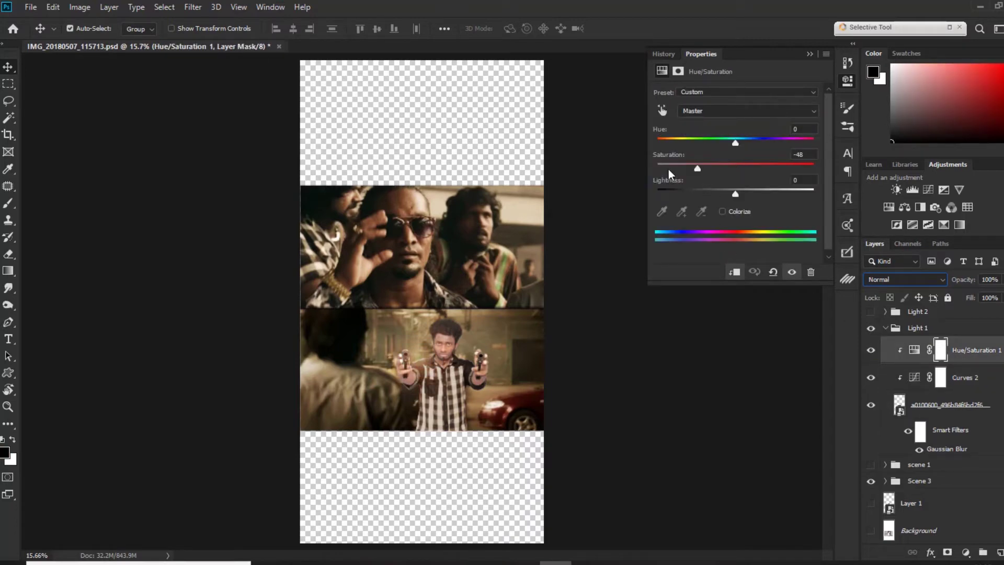
left_click(848, 80)
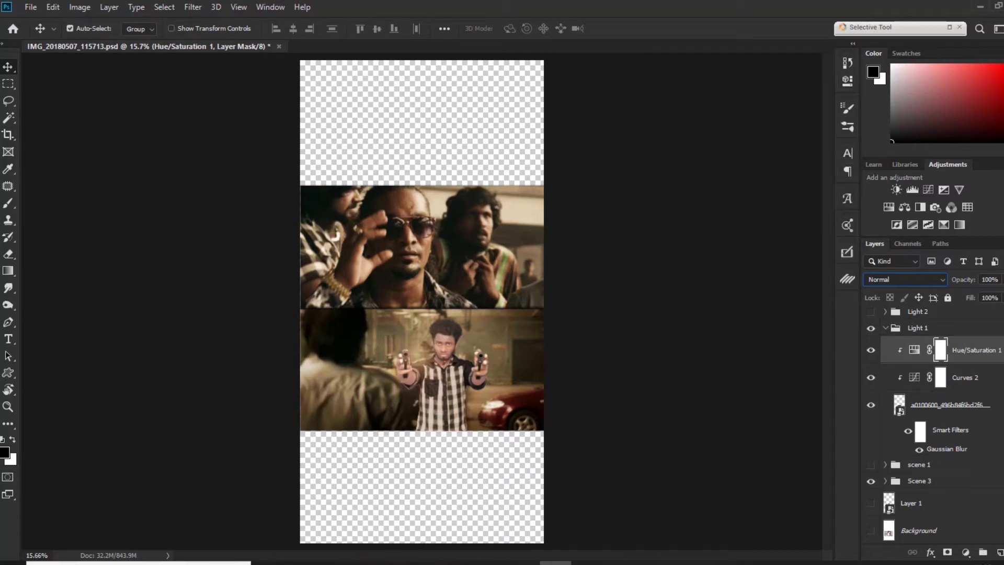
scroll(892, 455, "up", 5)
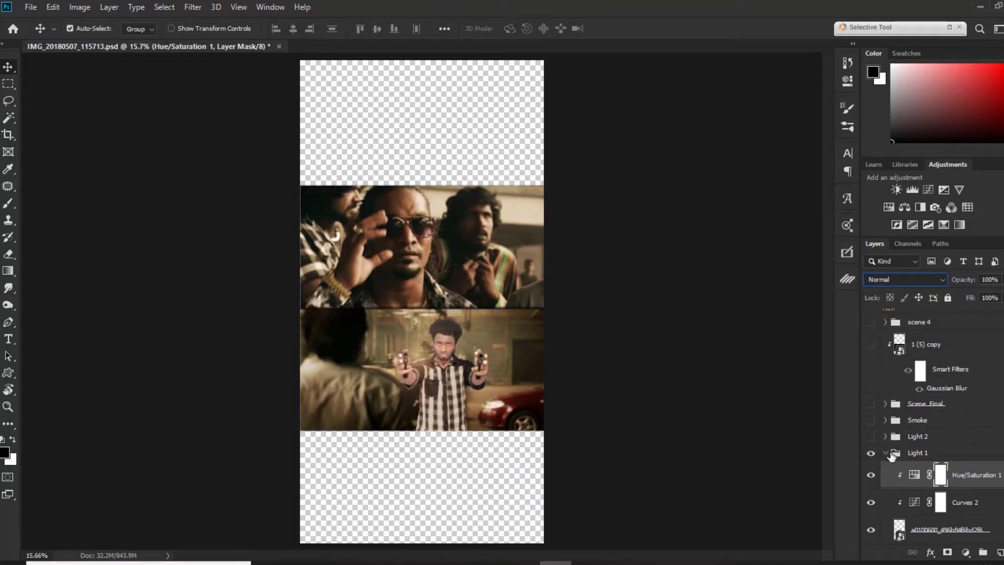
- Show the Scene_Final group, delete it, then undo to restore it
left_click(891, 455)
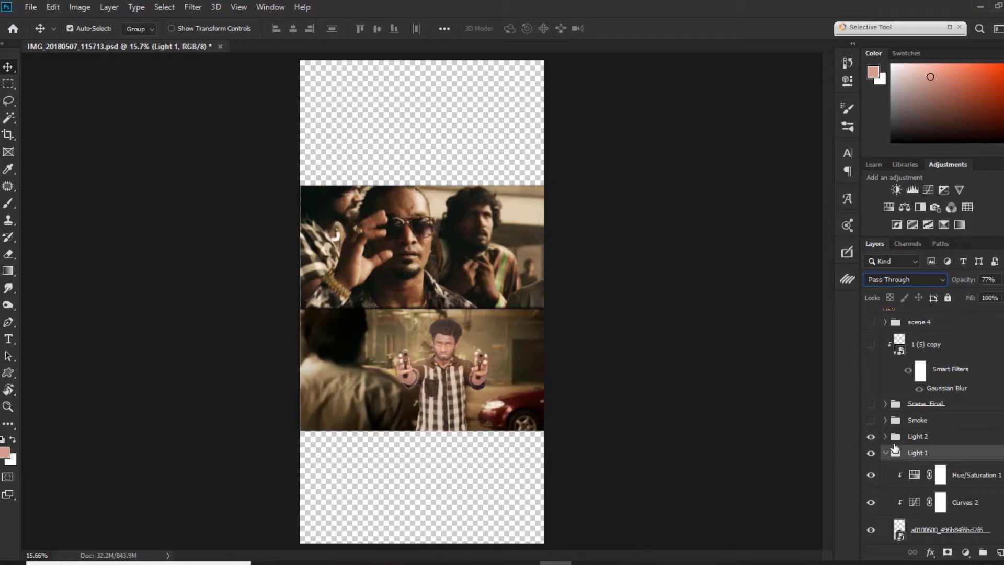
left_click(871, 404)
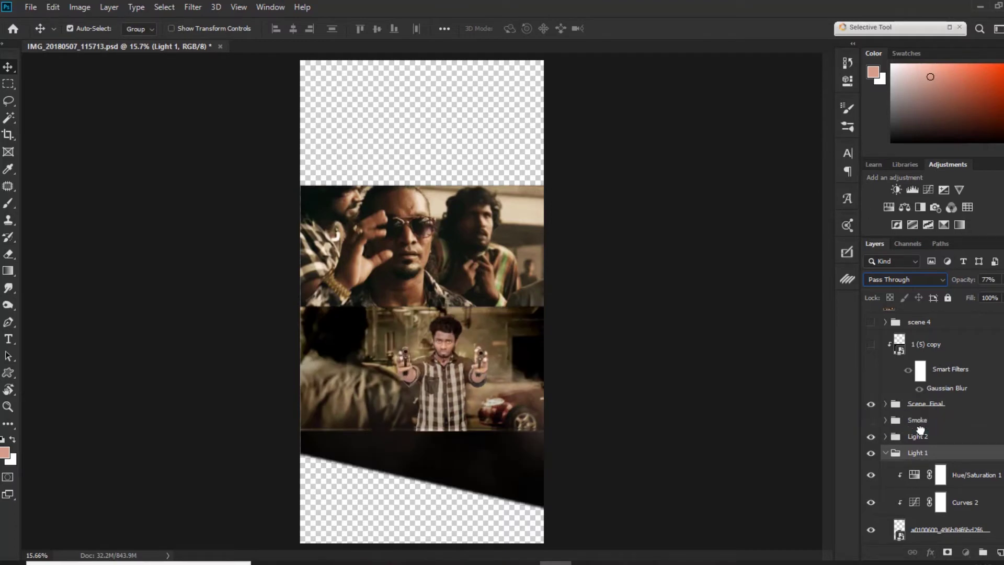
left_click(917, 403)
key("Delete")
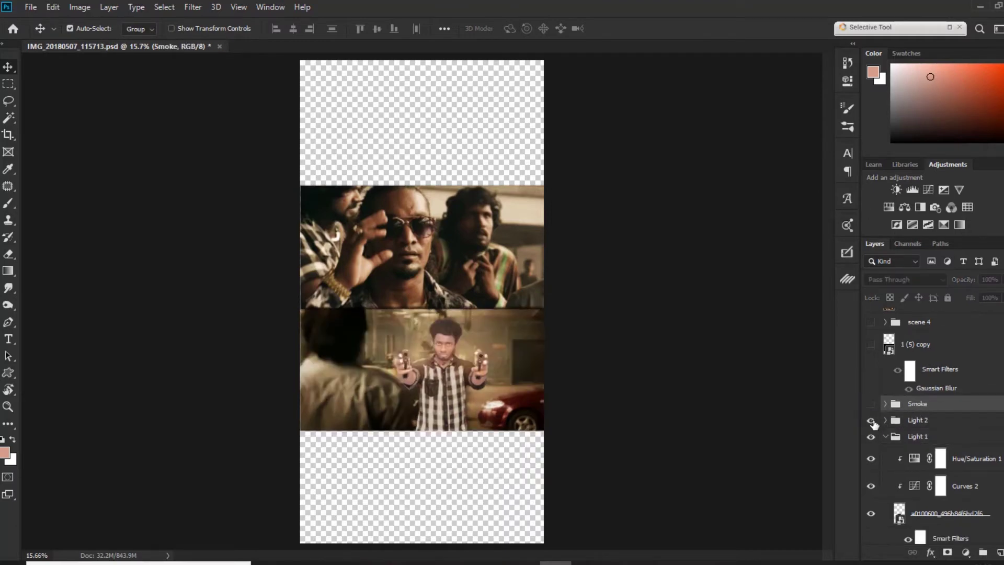
key("ctrl+z")
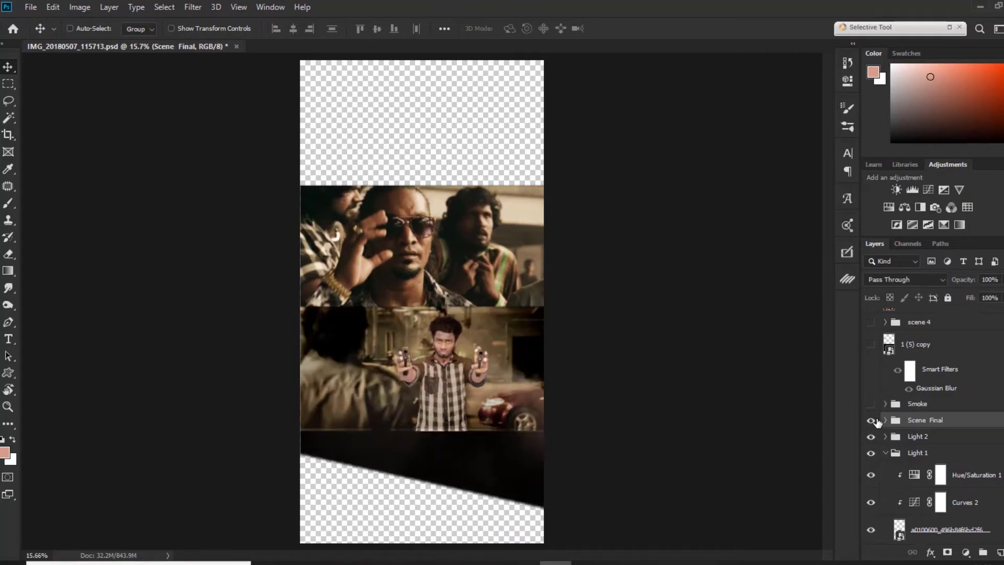
- Hide Scene_Final and compare the Smoke group on the zoomed-in panels
left_click(870, 404)
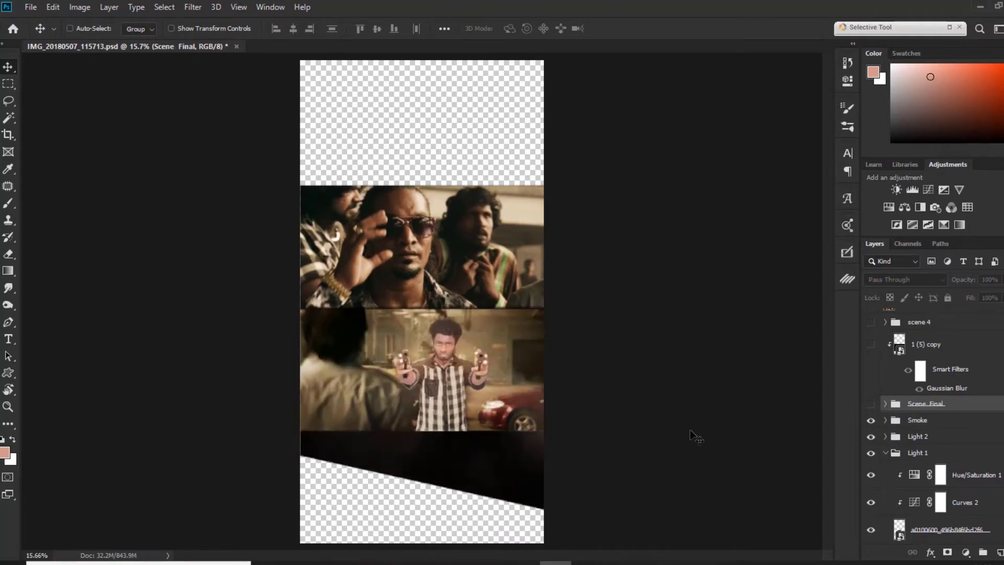
key("ctrl+plus")
key("ctrl+plus")
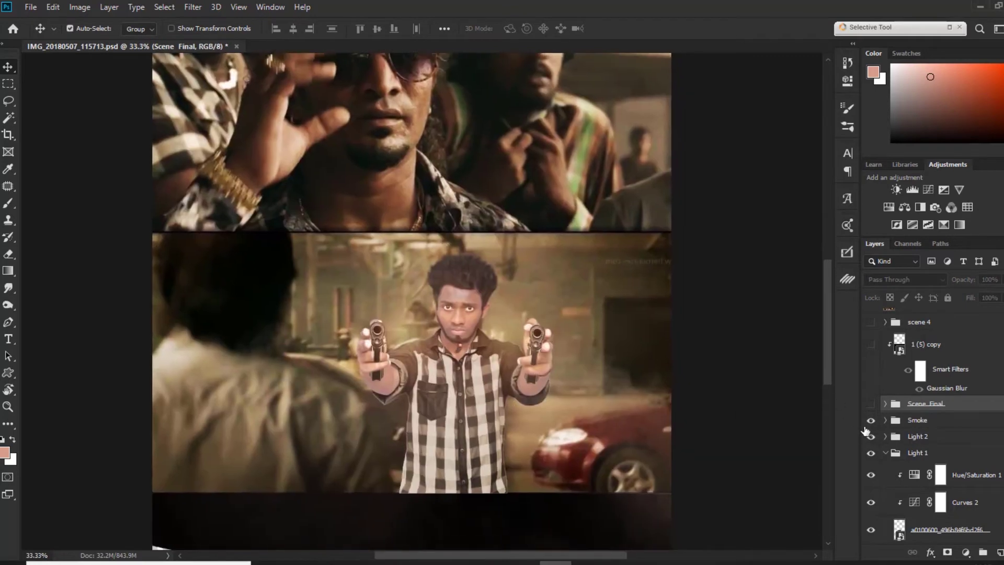
left_click(871, 420)
left_click(871, 421)
left_click(892, 423)
left_click(886, 421)
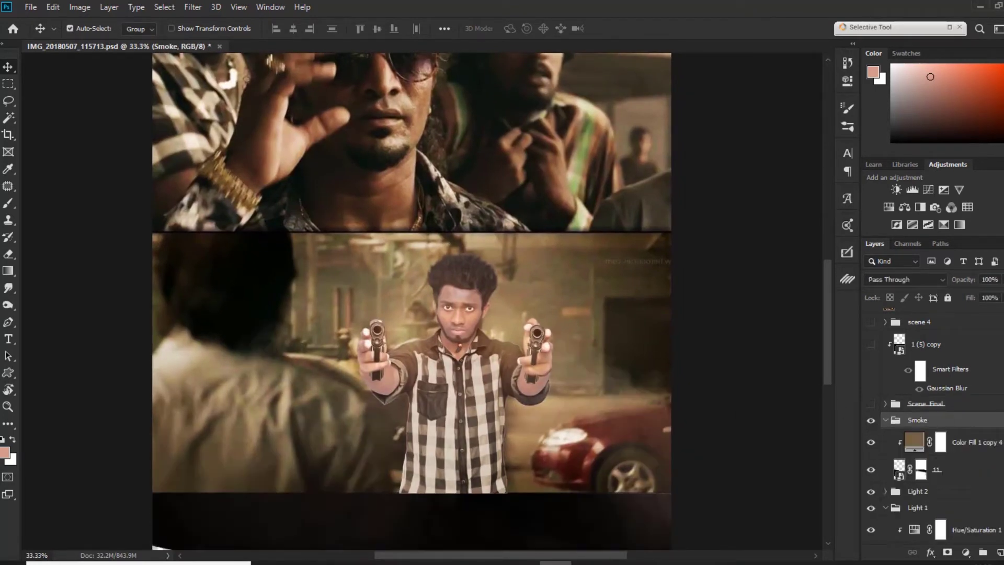
scroll(930, 419, "down", 3)
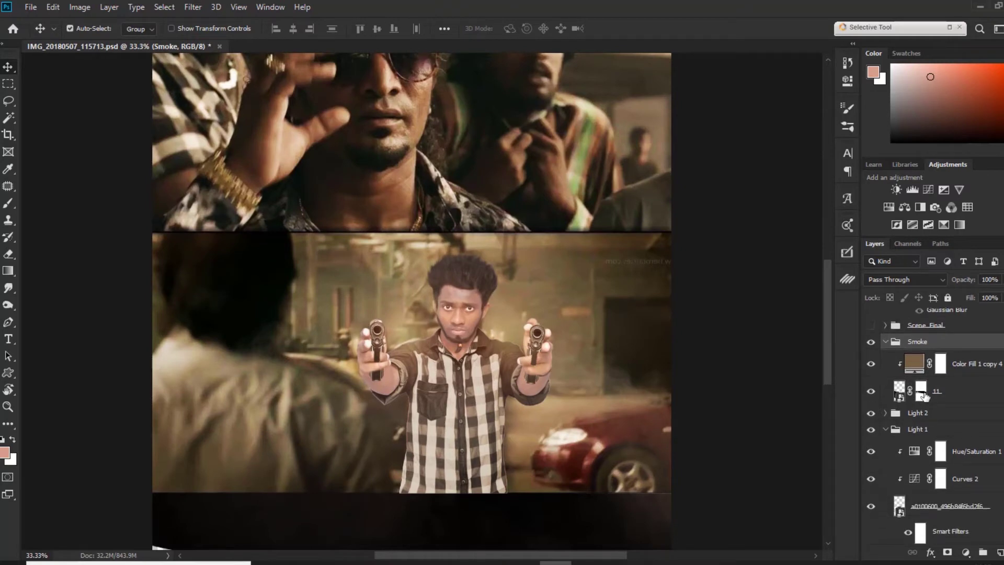
right_click(921, 390)
left_click(928, 400)
left_click(871, 363)
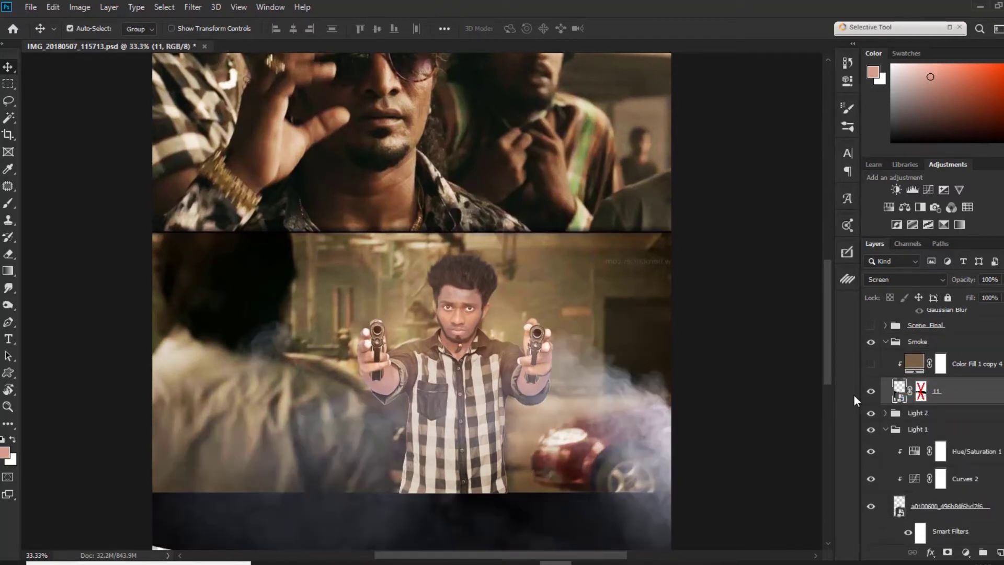
right_click(922, 390)
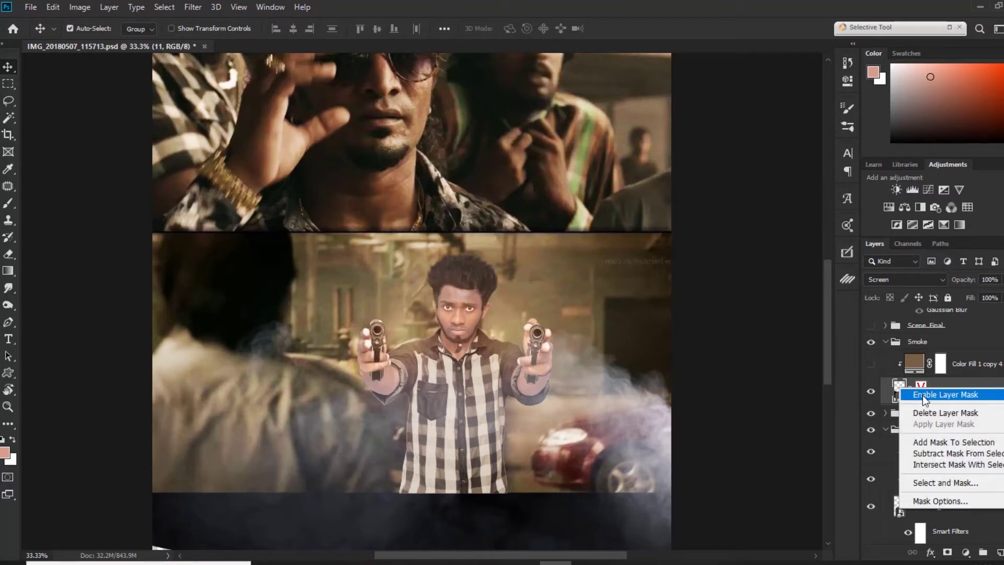
left_click(923, 394)
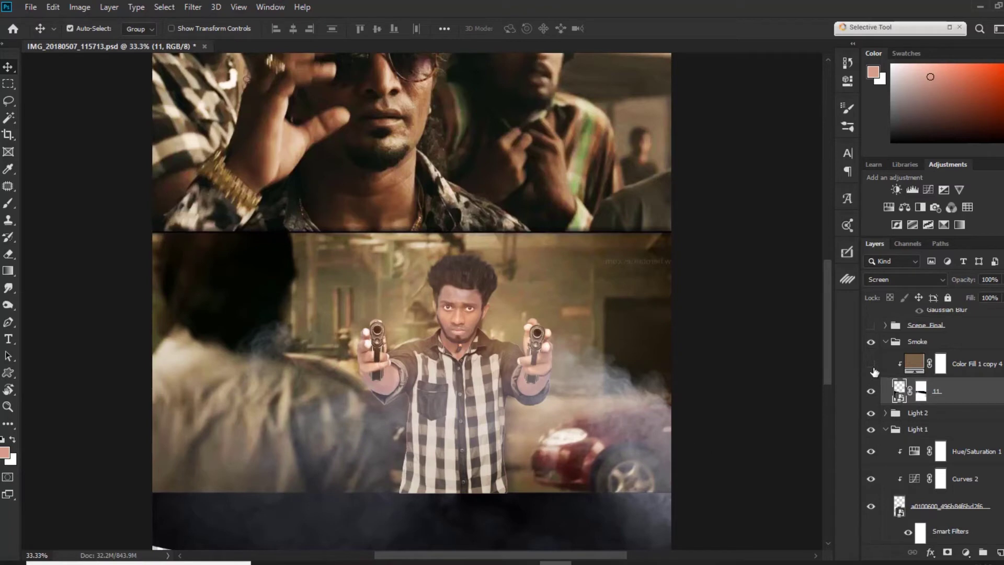
left_click(871, 364)
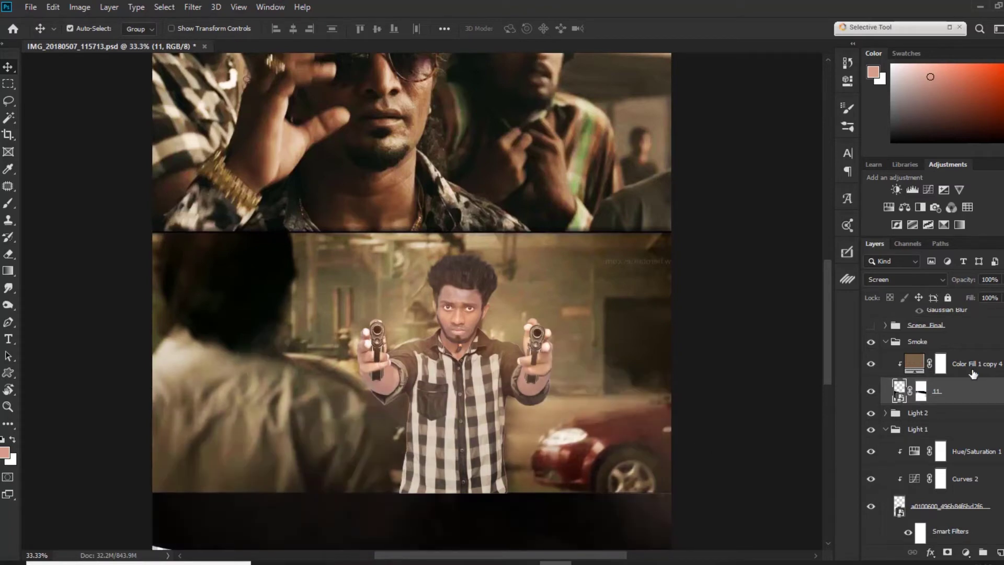
left_click(926, 370)
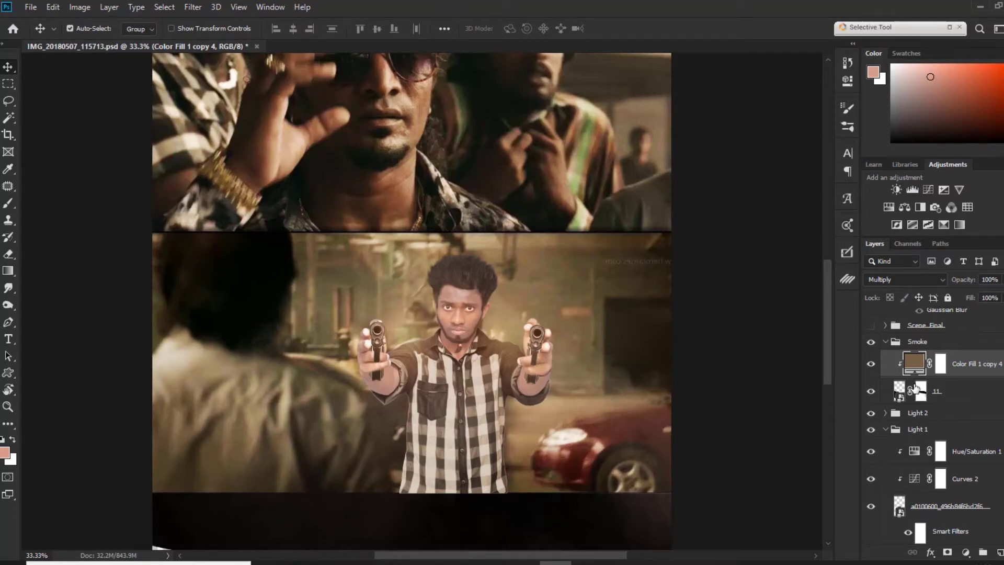
left_click(886, 342)
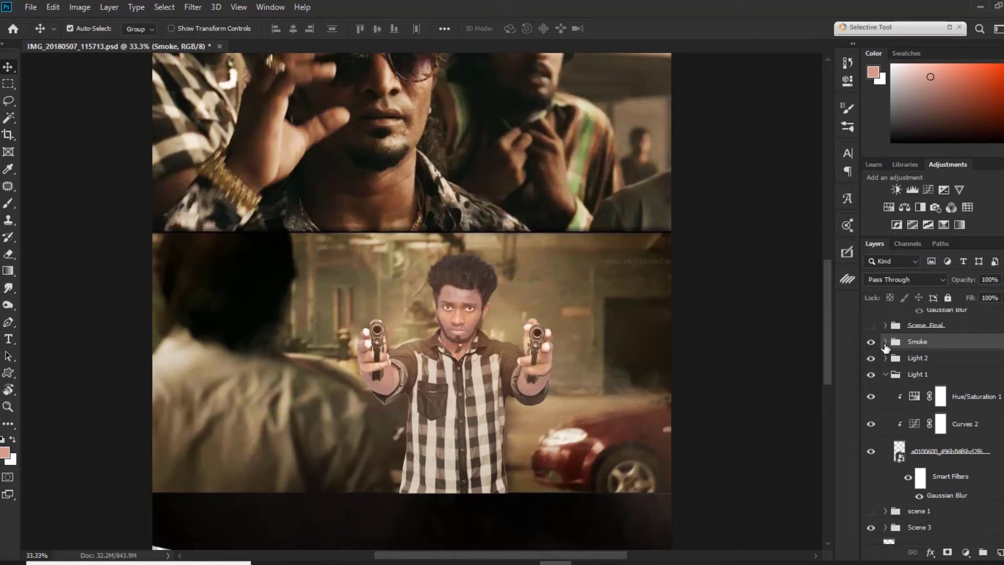
left_click(885, 342)
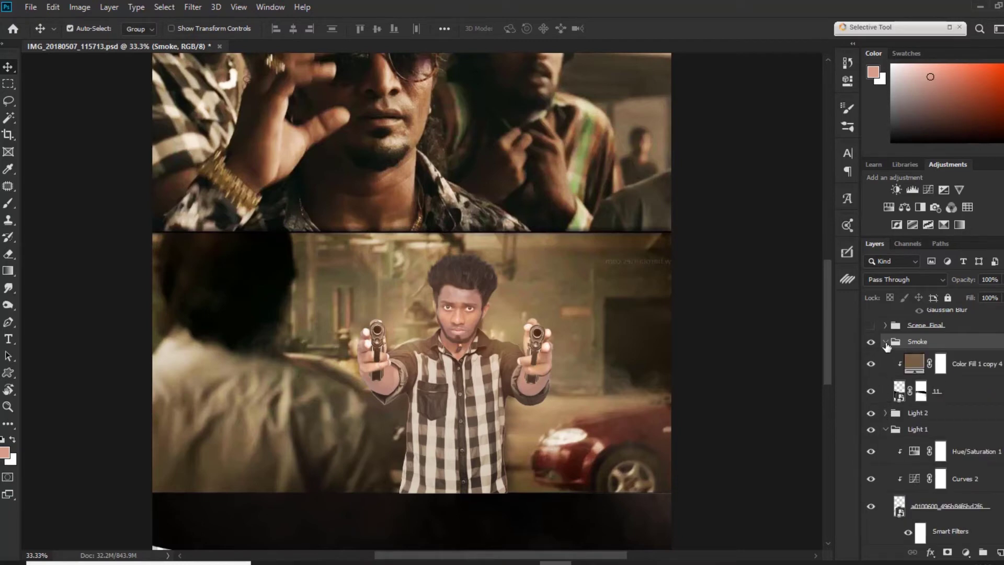
left_click(885, 342)
left_click(886, 375)
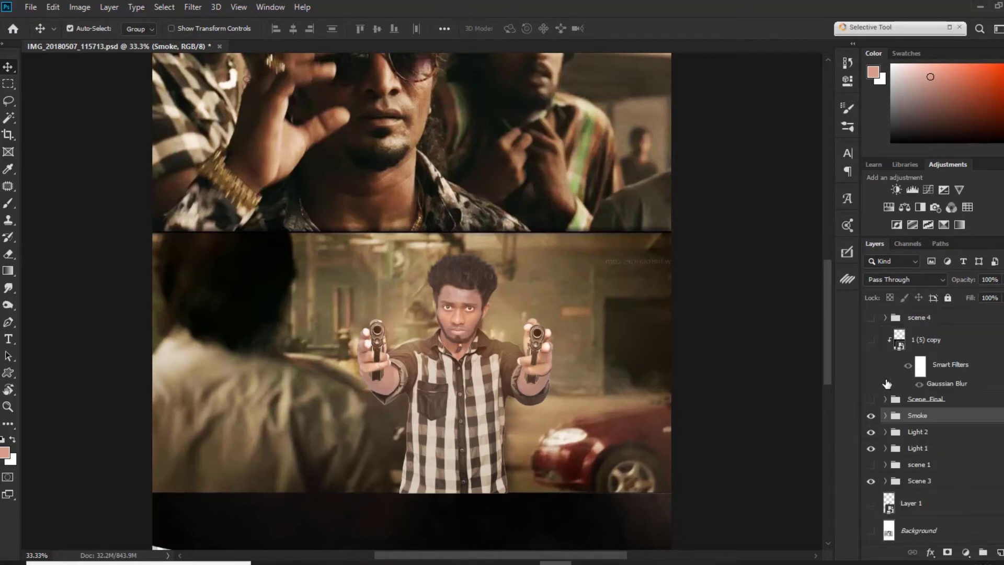
left_click(912, 465)
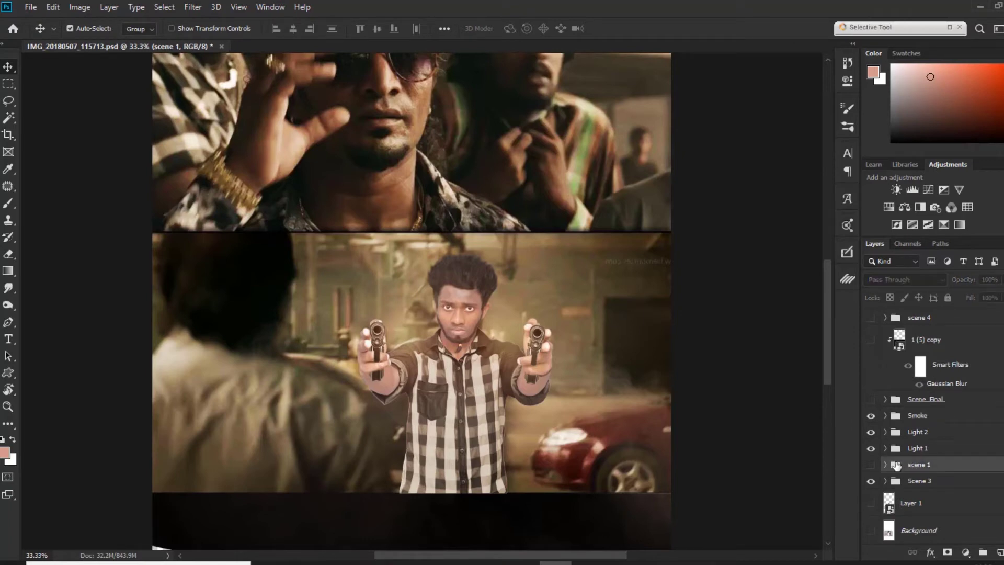
- Make the Scene Final group visible and expand its layers
left_click(870, 399)
left_click(871, 400)
left_click(896, 400)
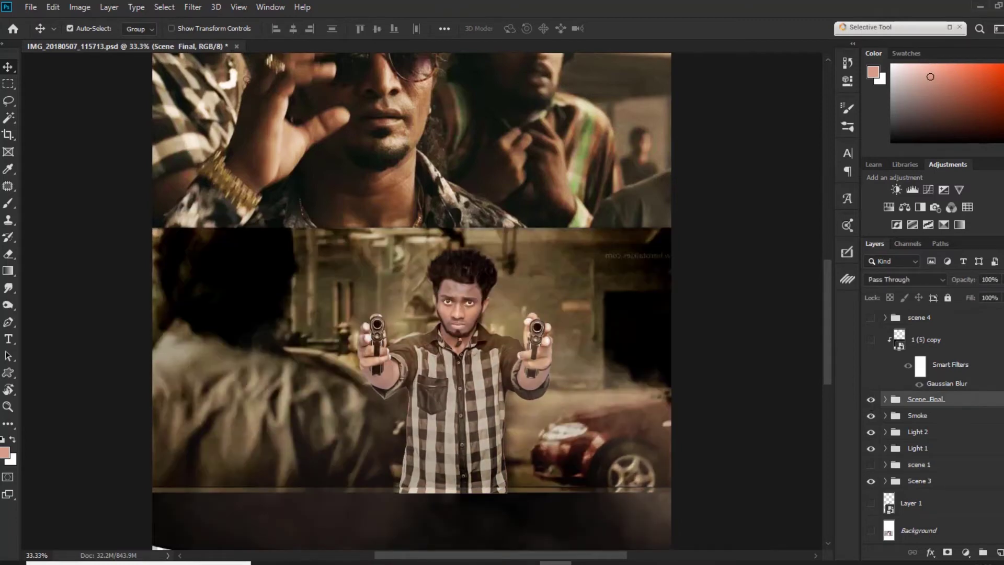
left_click(885, 400)
scroll(931, 418, "down", 3)
left_click_drag(870, 338, 872, 418)
- Turn on Layer 4, Levels 2 and Hue/Saturation 2, checking their settings
left_click(872, 459)
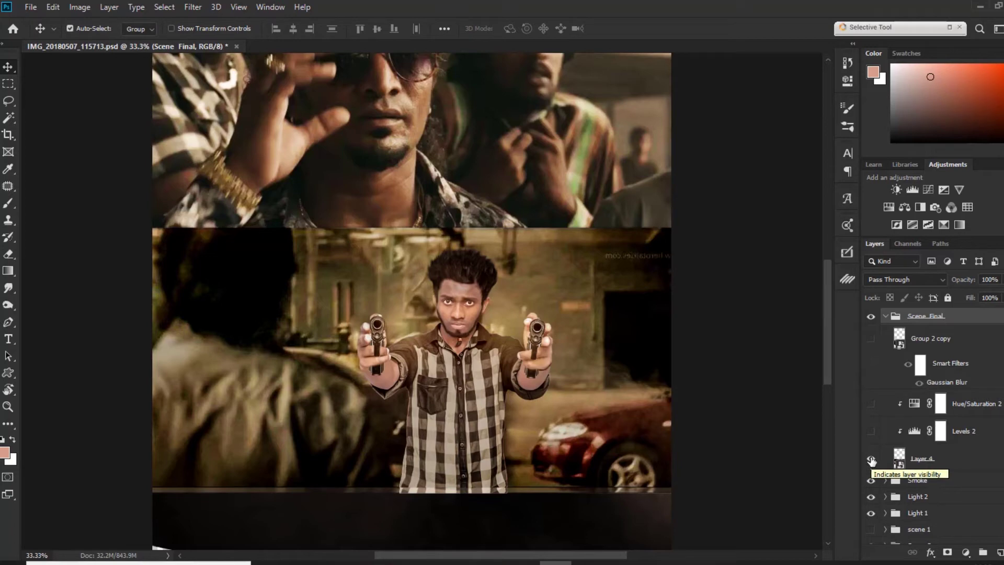
left_click(870, 431)
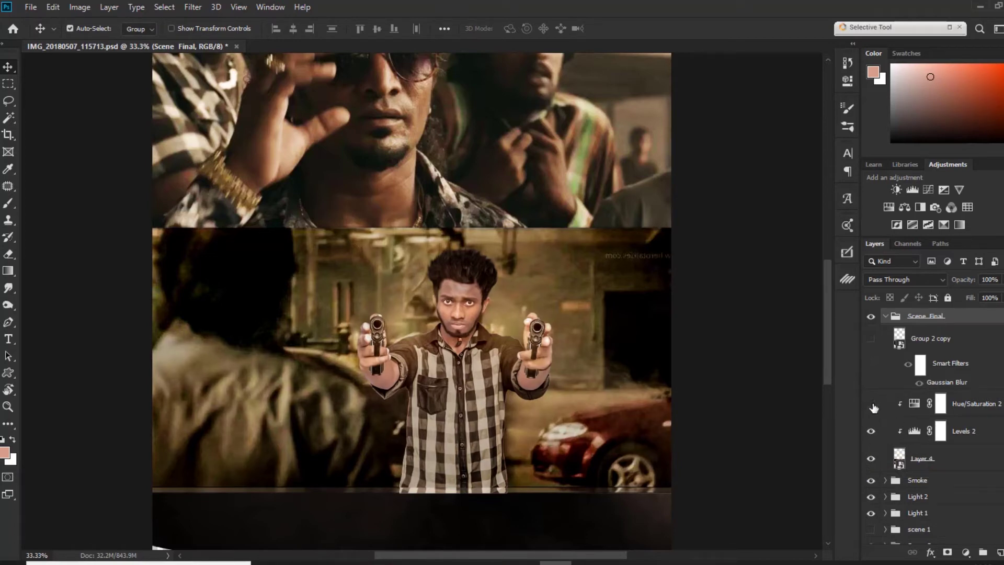
double_click(923, 432)
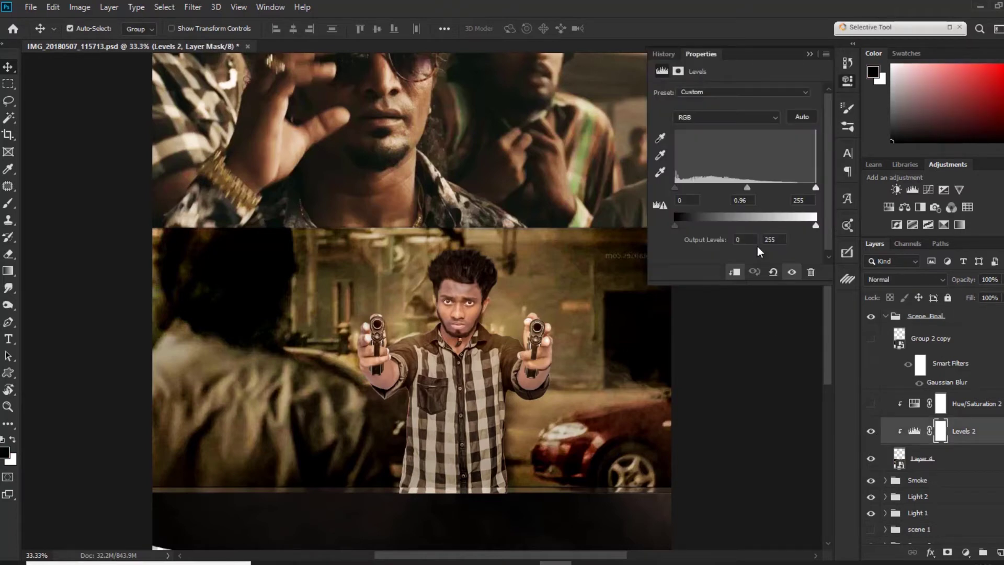
left_click(871, 404)
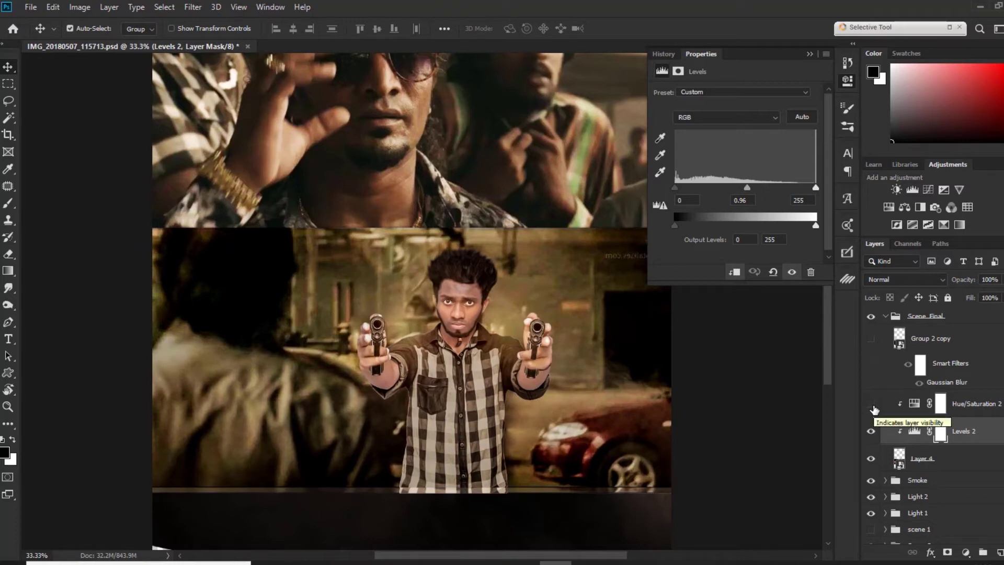
left_click(915, 404)
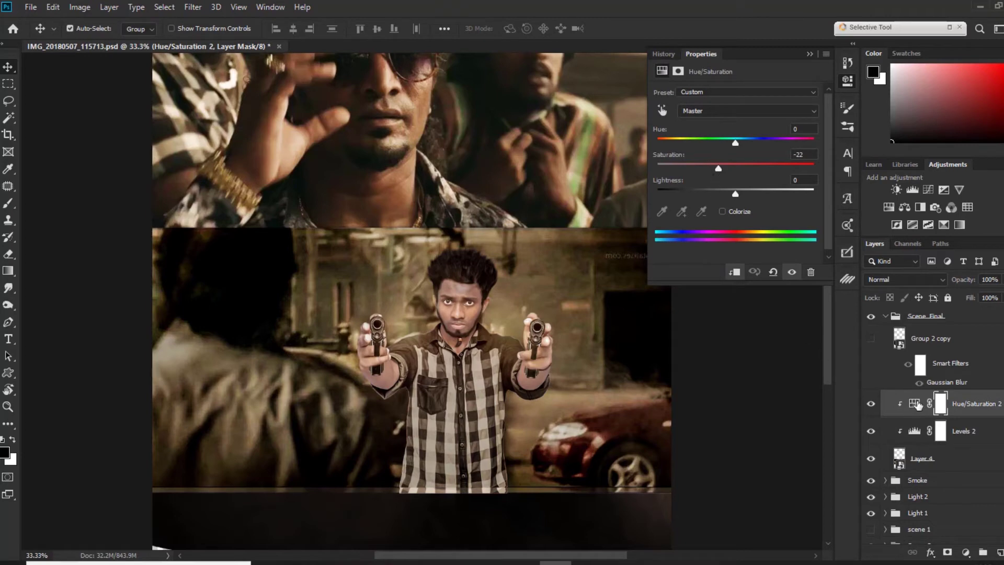
left_click(914, 403)
- Add the Group 2 copy smoky blur, compare it, and collapse Scene Final
left_click(871, 338)
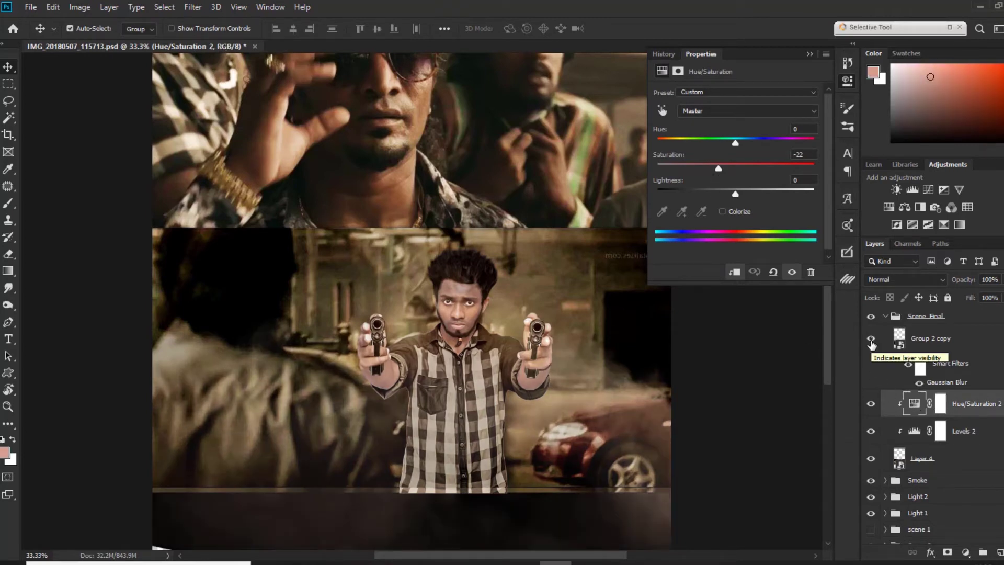
left_click(871, 340)
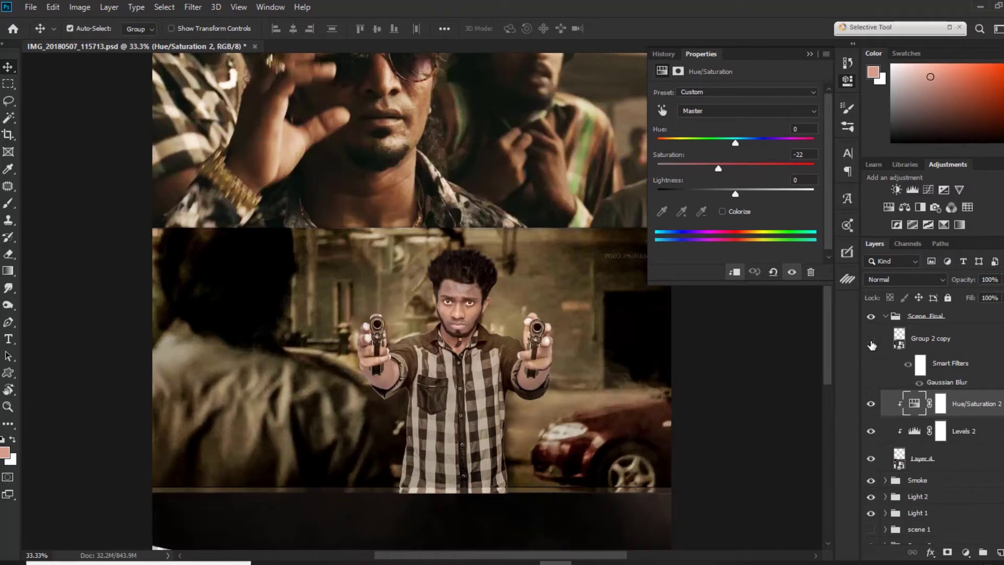
left_click(871, 341)
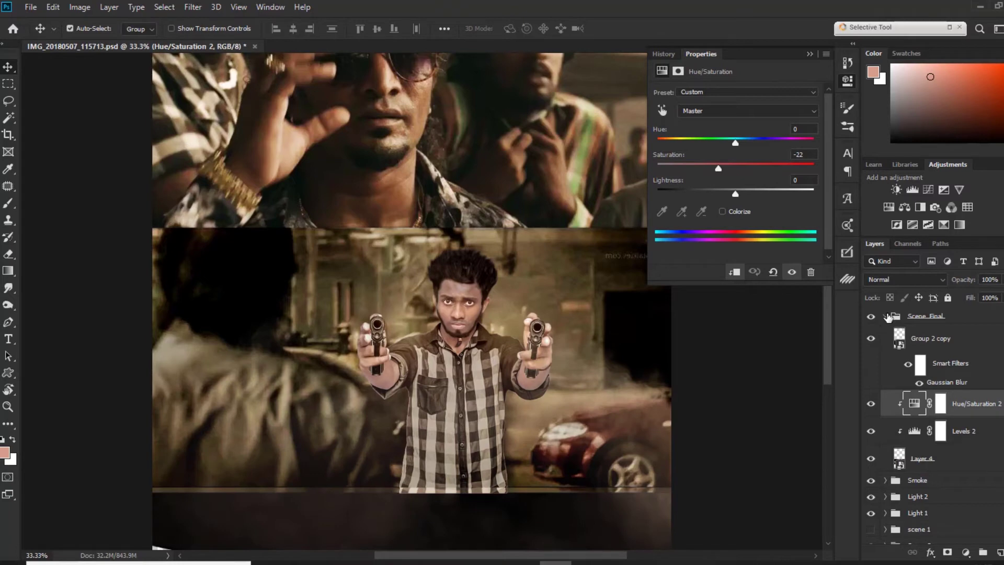
left_click(885, 316)
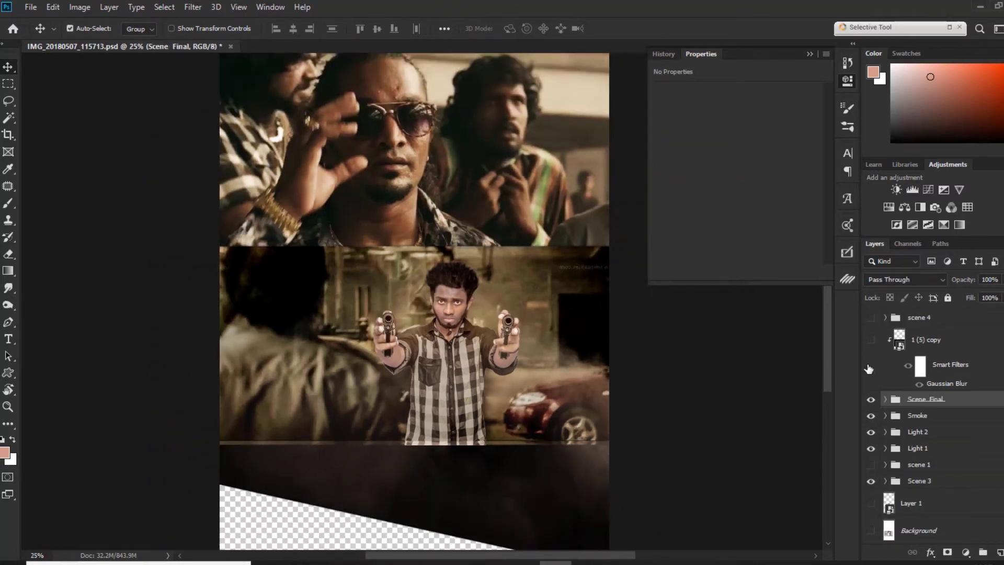
- Zoom out to fit the poster and show scene 1 in the top panel
key("ctrl+minus")
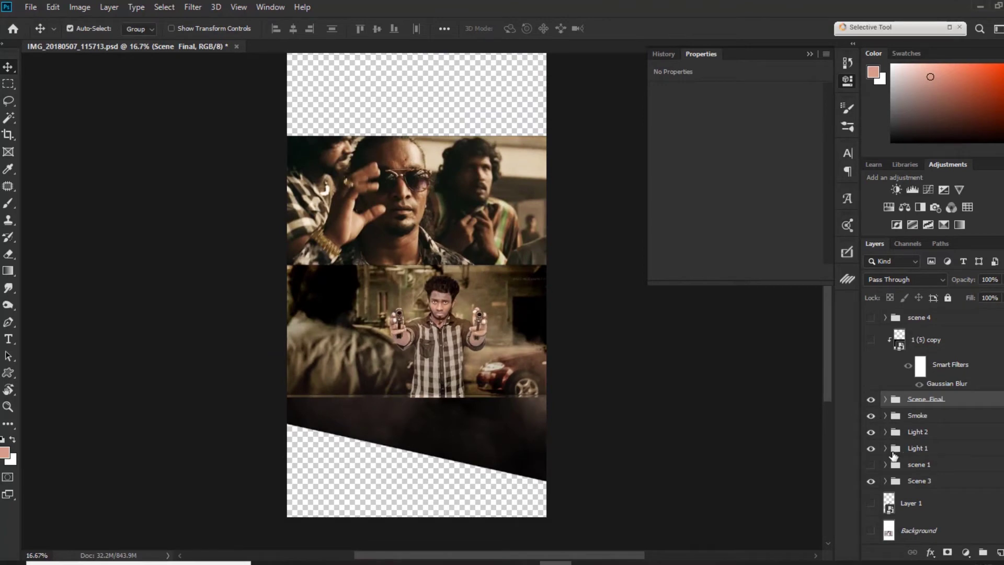
left_click(871, 465)
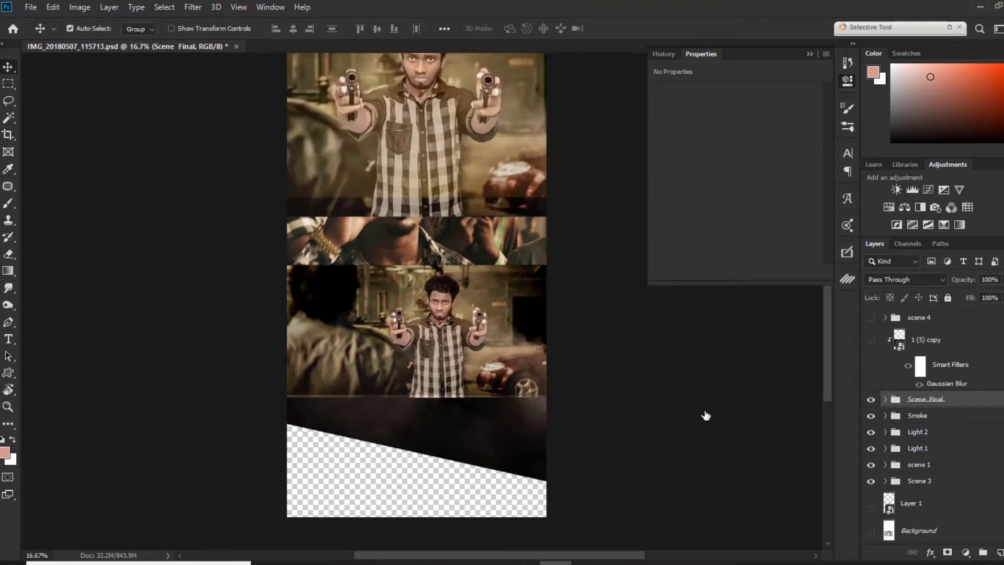
key("ctrl+minus")
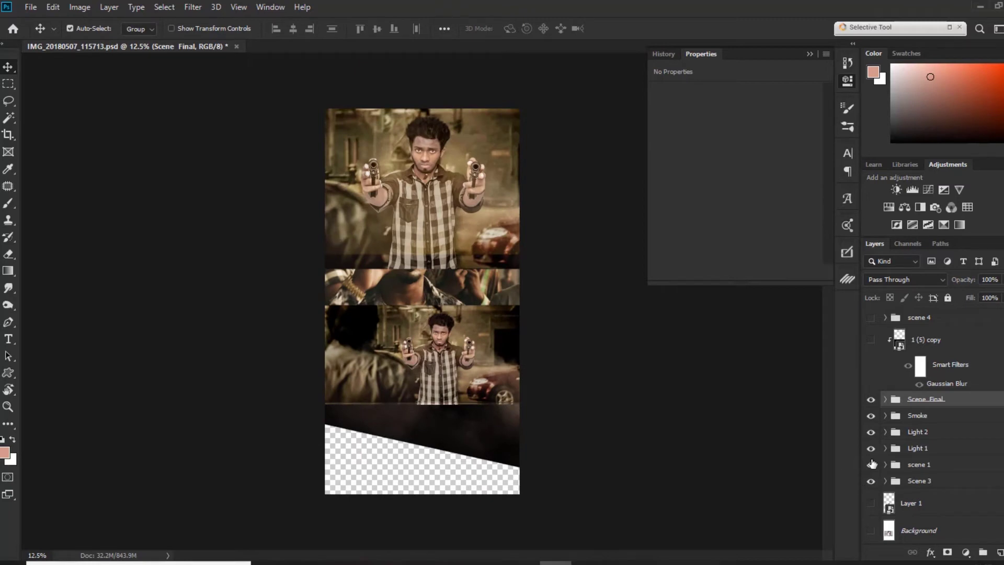
left_click(885, 400)
left_click(885, 399)
- Review the upper layers and make the 1 (5) copy layer visible
scroll(931, 418, "up", 1)
scroll(931, 418, "up", 1)
scroll(930, 418, "up", 1)
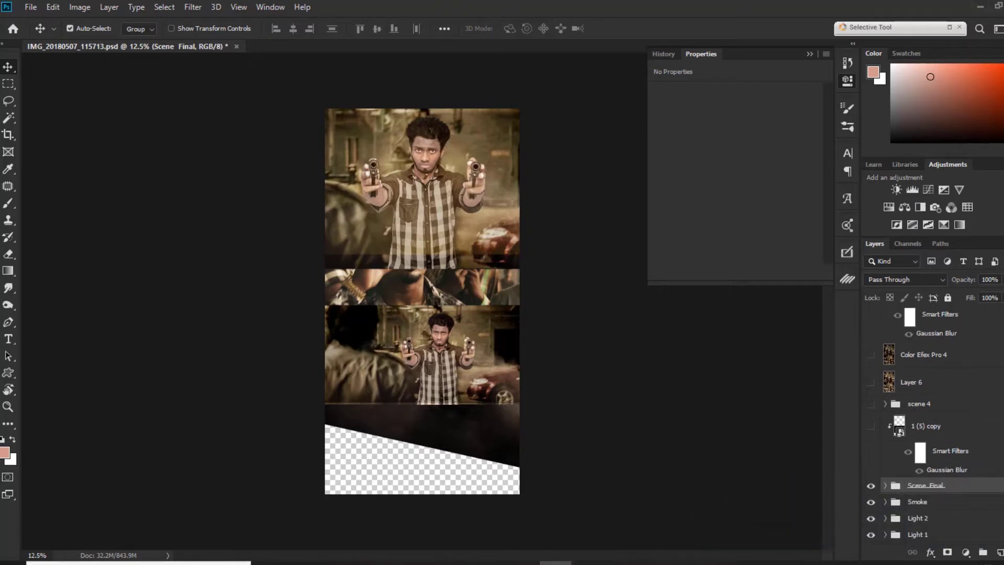
scroll(903, 456, "up", 1)
scroll(903, 456, "up", 1)
scroll(903, 456, "up", 1)
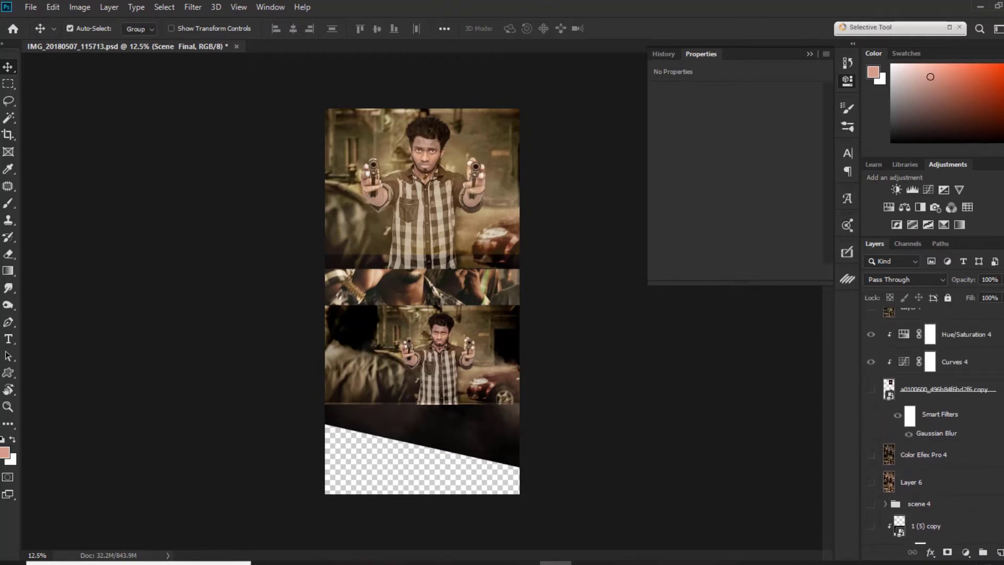
scroll(881, 485, "down", 2)
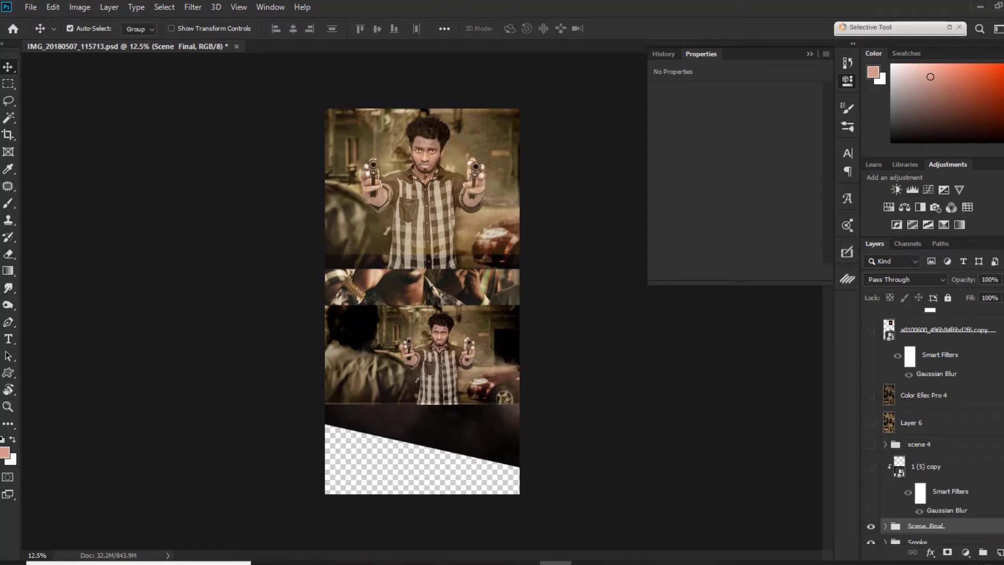
left_click(874, 464)
- Show scene 4 in the bottom panel and preview Layer 6 on and off
left_click(871, 442)
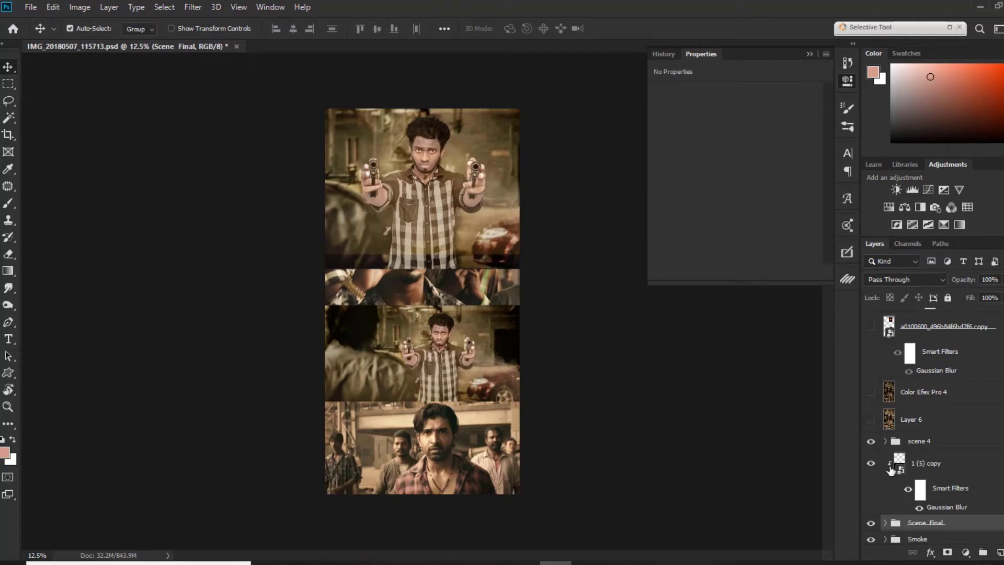
left_click(870, 420)
left_click(871, 419)
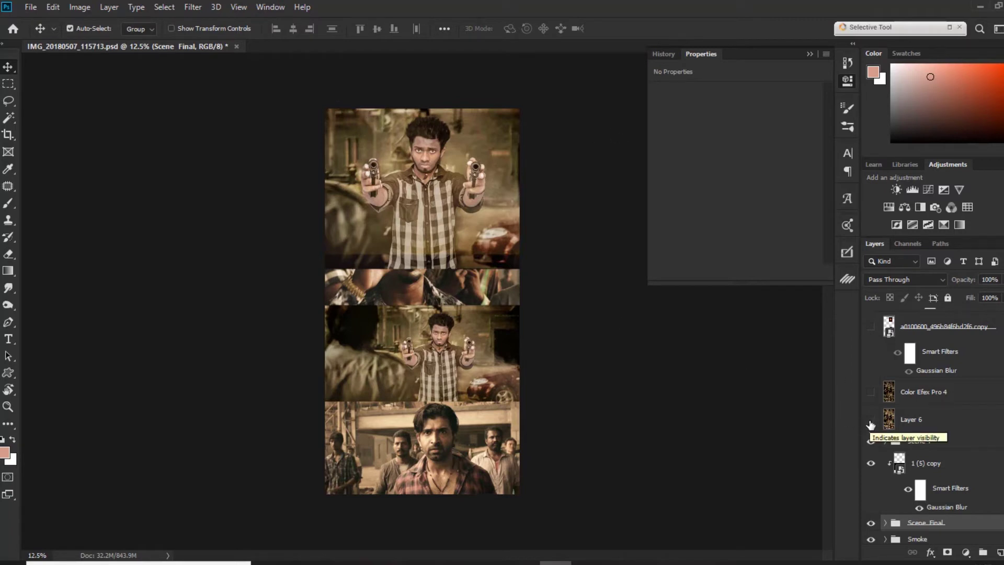
scroll(934, 426, "down", 1)
scroll(933, 426, "down", 2)
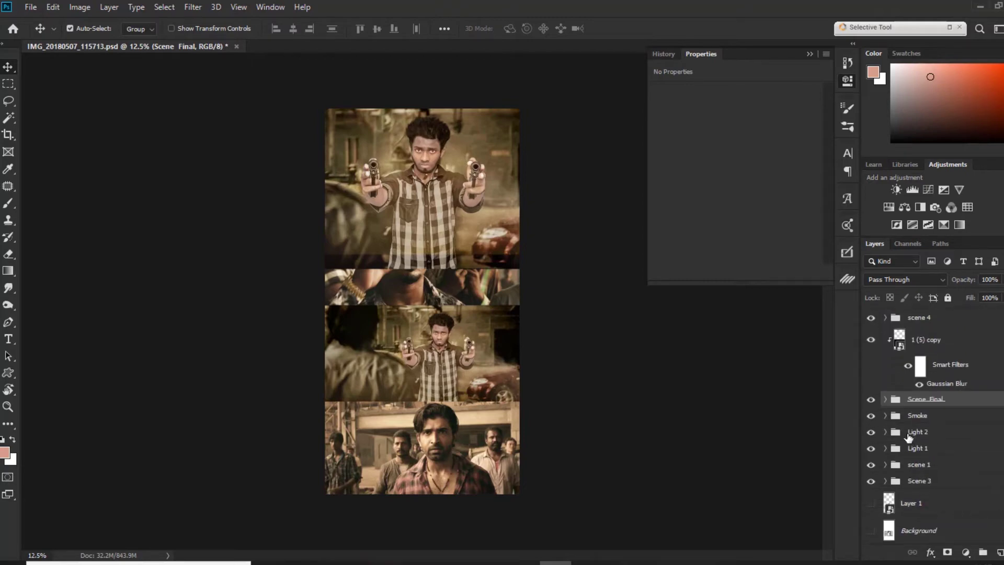
- Duplicate the 953486 image layer inside the Scene 3 group, then collapse the group
left_click(886, 481)
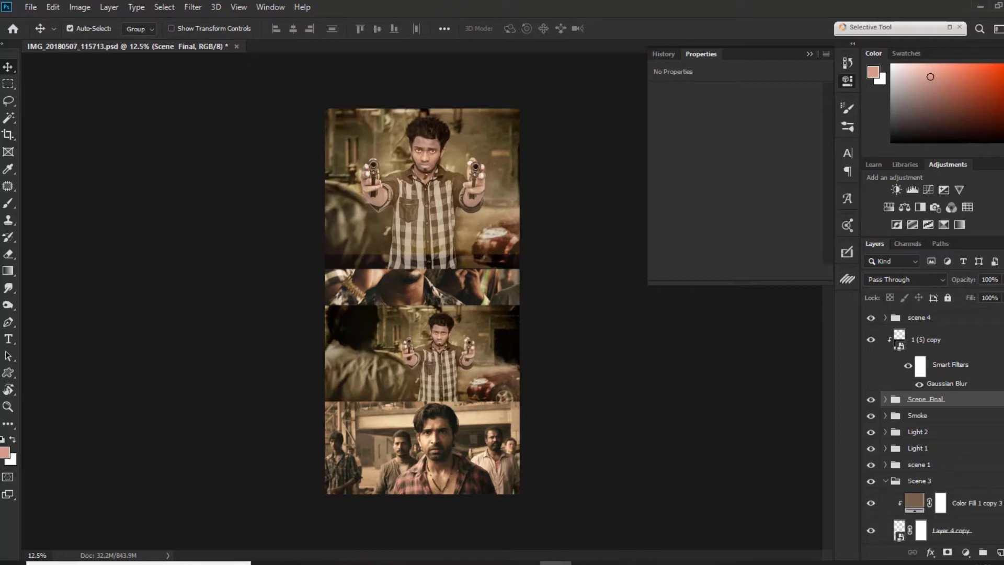
scroll(990, 523, "down", 3)
scroll(991, 523, "down", 3)
left_click_drag(936, 477, 936, 503)
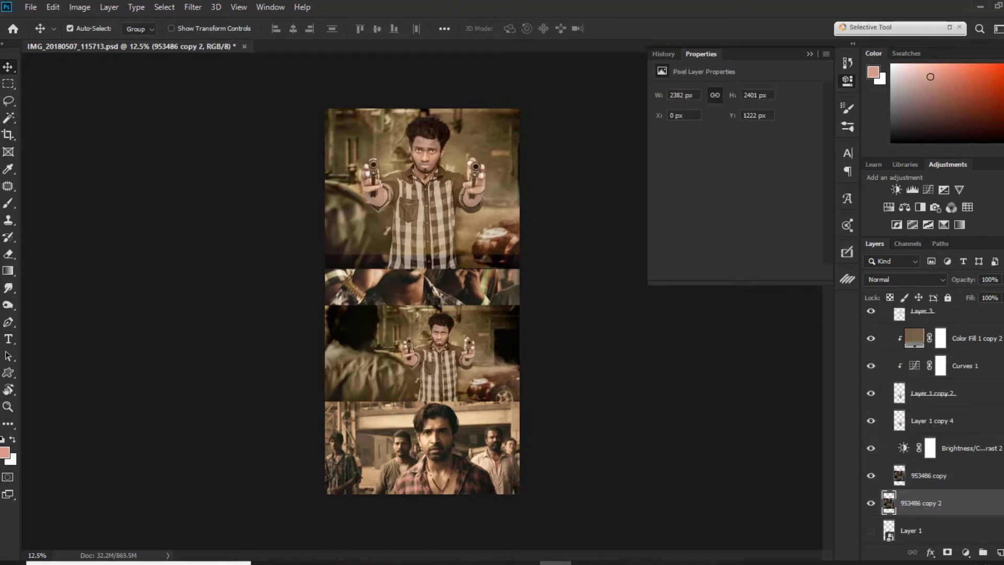
scroll(890, 415, "up", 3)
scroll(891, 415, "up", 3)
scroll(891, 415, "up", 2)
left_click(893, 413)
left_click(885, 412)
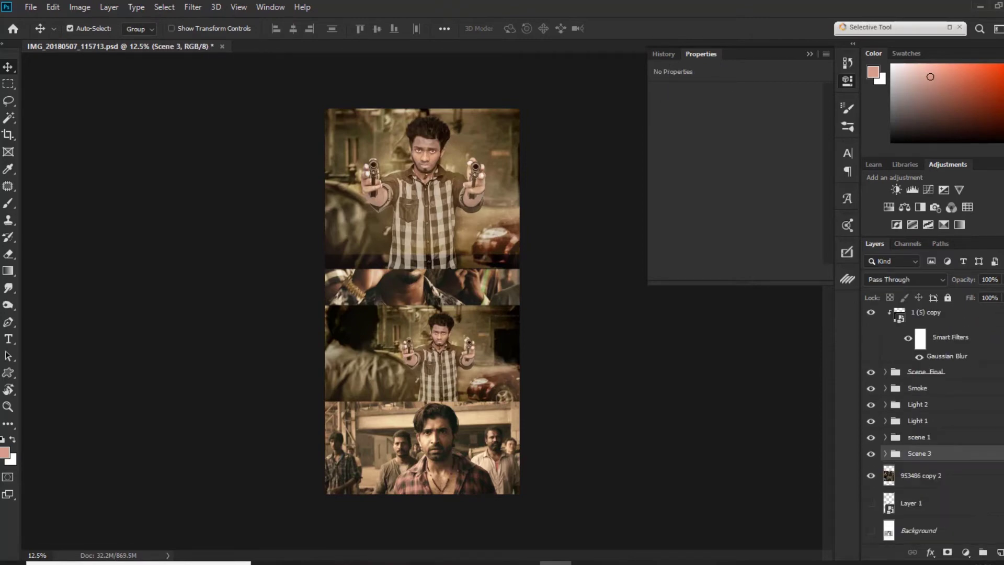
- Move 953486 copy 2 just below Layer 6 and turn Layer 6 on
left_click(936, 475)
scroll(936, 476, "up", 2)
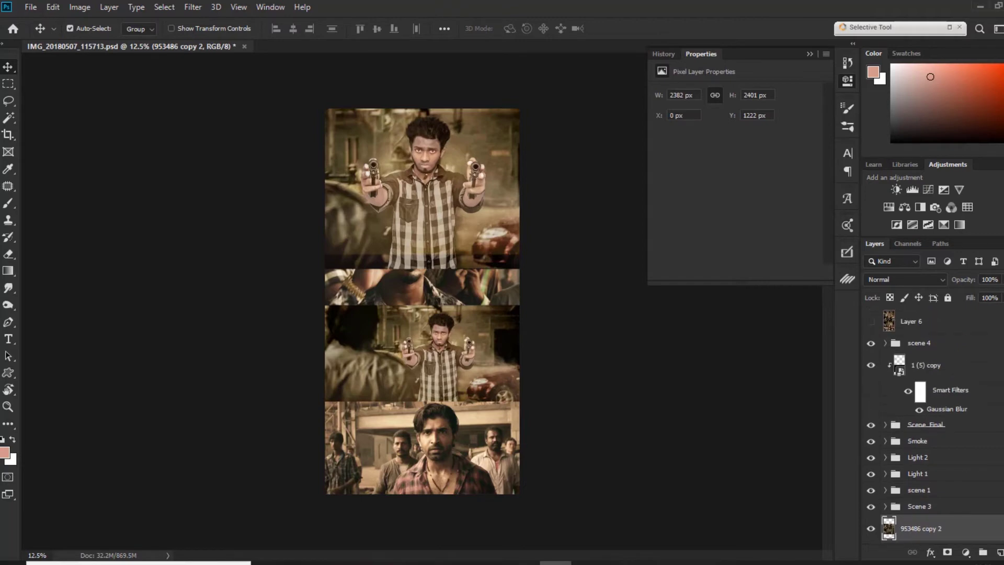
left_click_drag(968, 530, 936, 334)
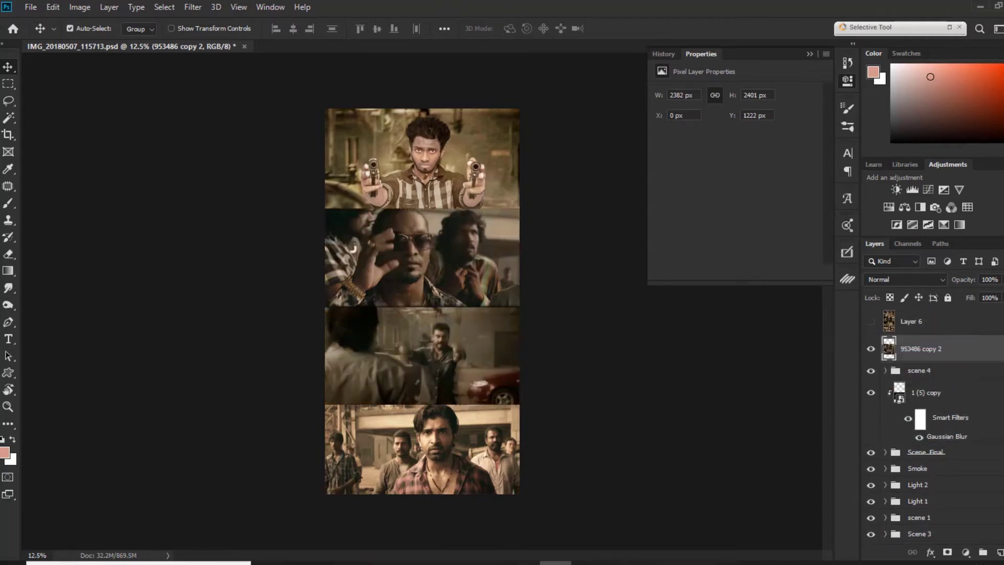
scroll(912, 444, "up", 2)
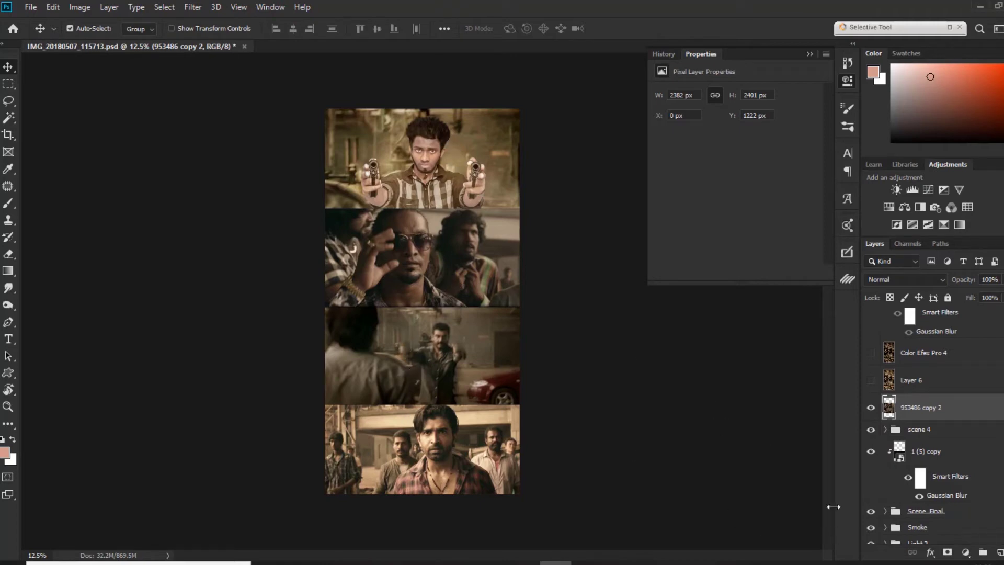
left_click(871, 379)
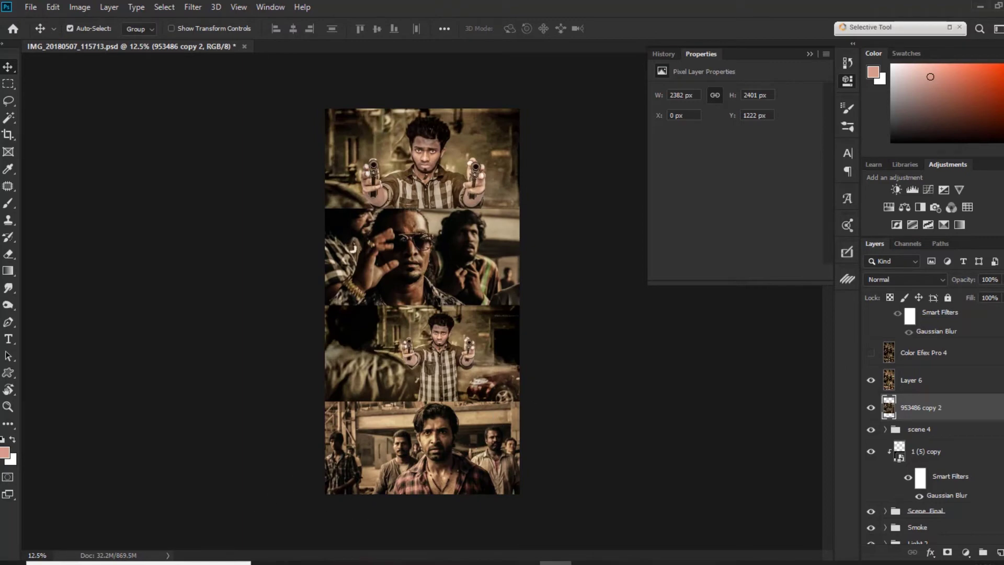
- Open the Yennai-Arindhal-Tamil-Meme-Templates-11 reference image and move its Photos window left
left_click(387, 562)
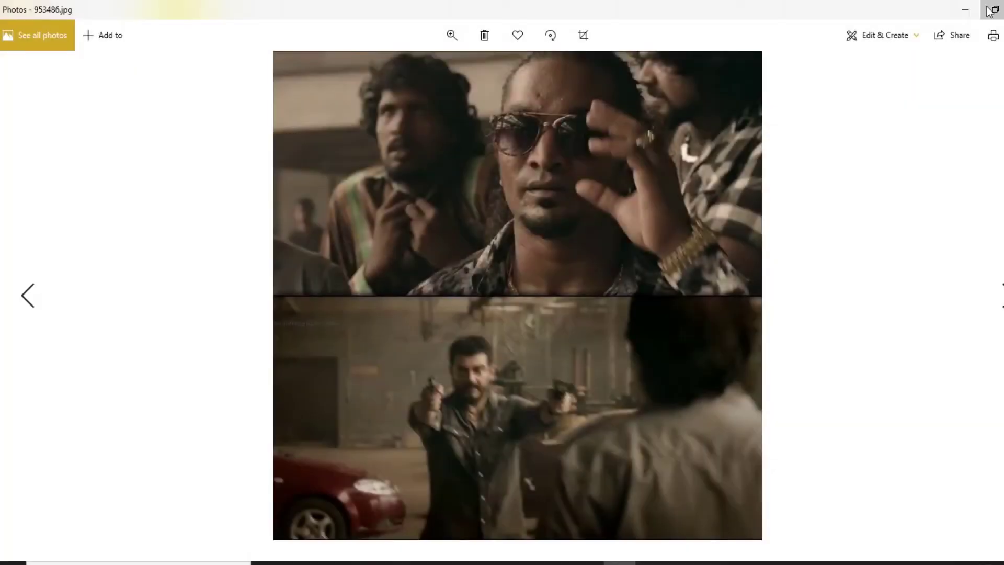
left_click(991, 6)
left_click(286, 251)
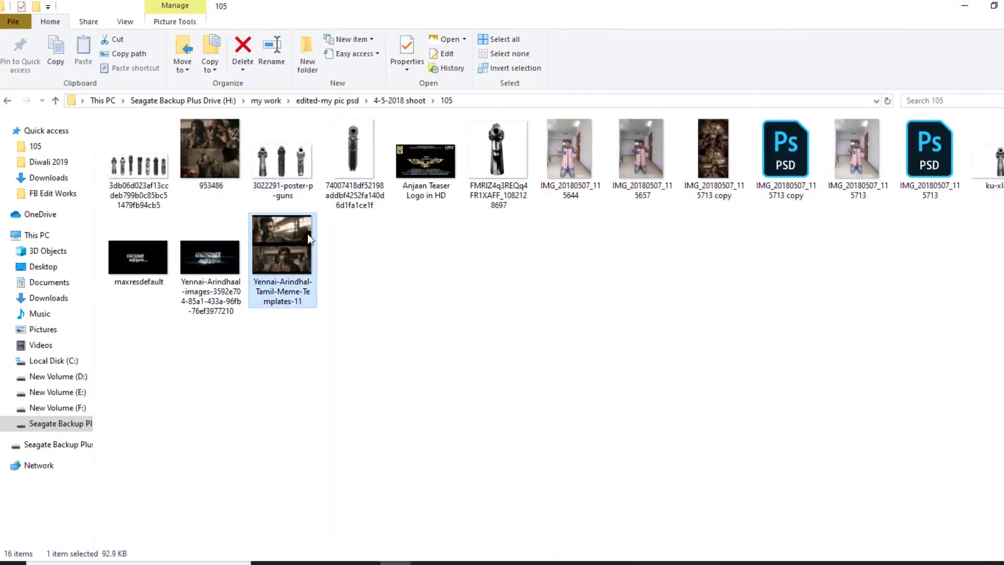
double_click(287, 255)
left_click(990, 7)
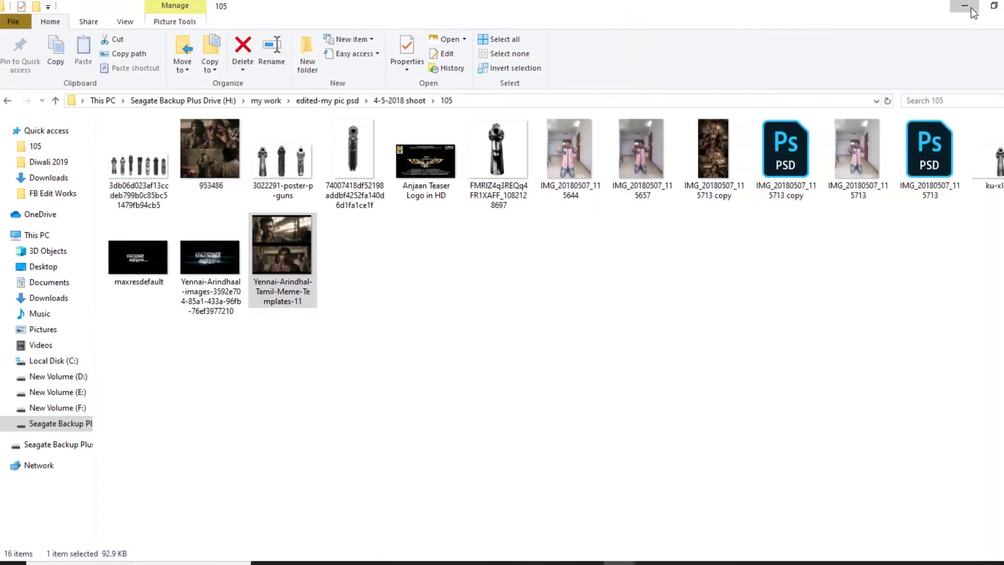
left_click(971, 7)
left_click_drag(786, 40, 130, 36)
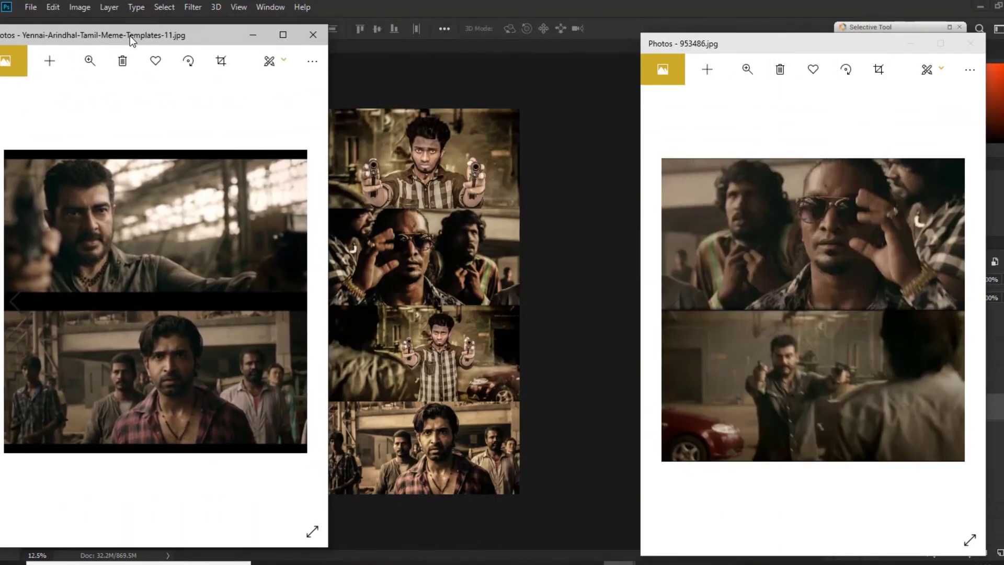
- Shift the 953486.jpg preview aside, then close both reference photo windows
left_click_drag(824, 51, 753, 39)
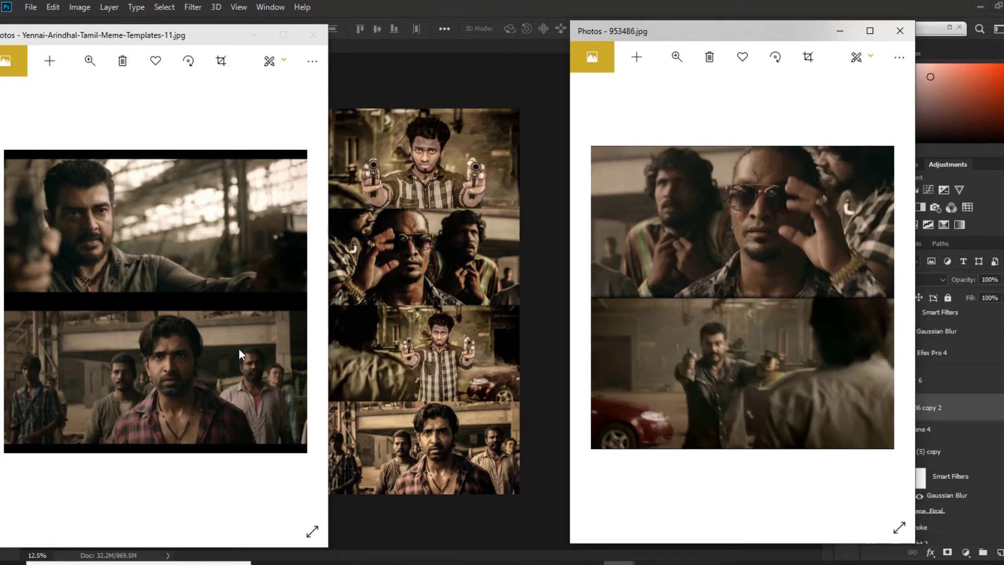
left_click(900, 30)
left_click(313, 34)
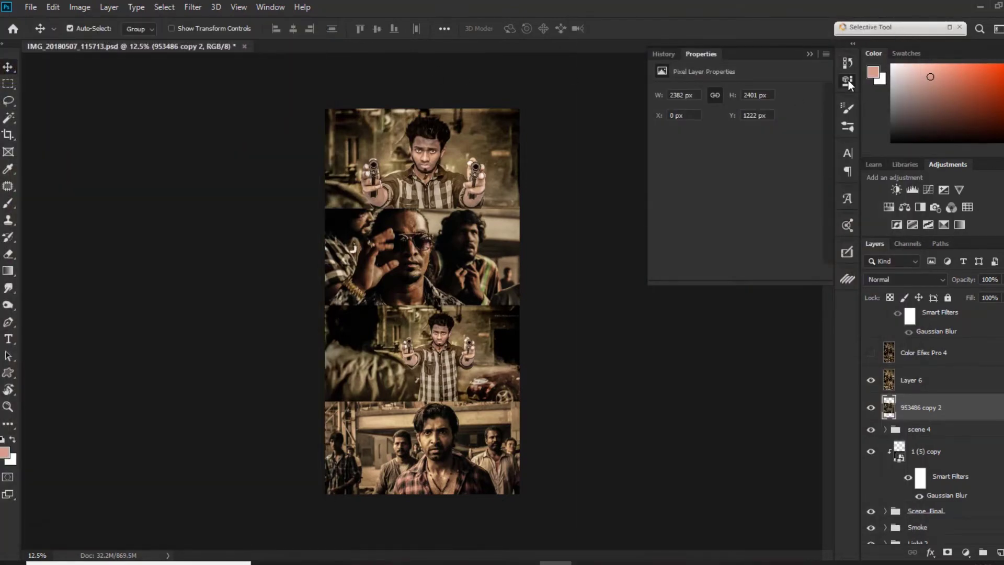
- Dismiss the layer properties and zoom in on the upper poster panels
left_click(848, 81)
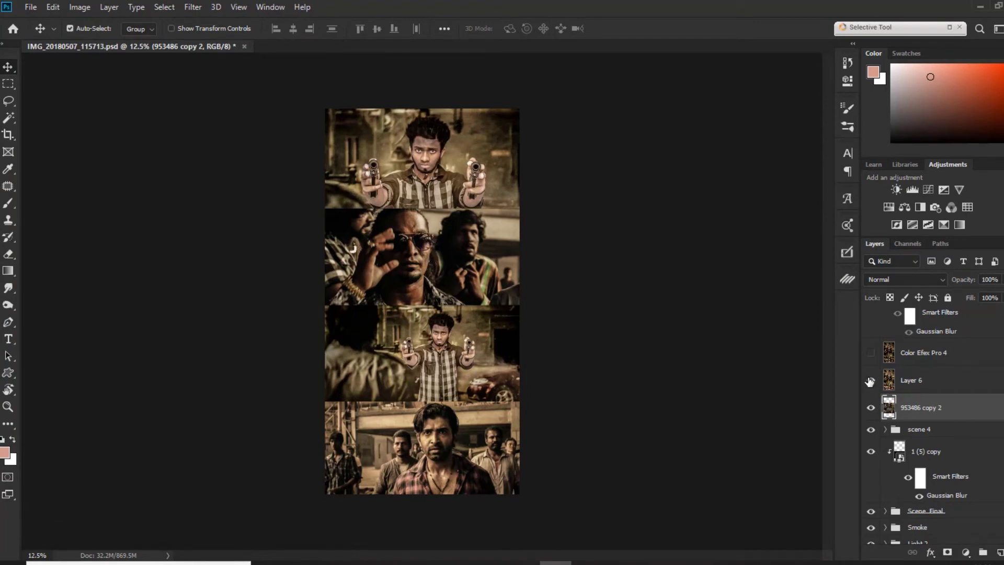
left_click_drag(549, 383, 562, 369)
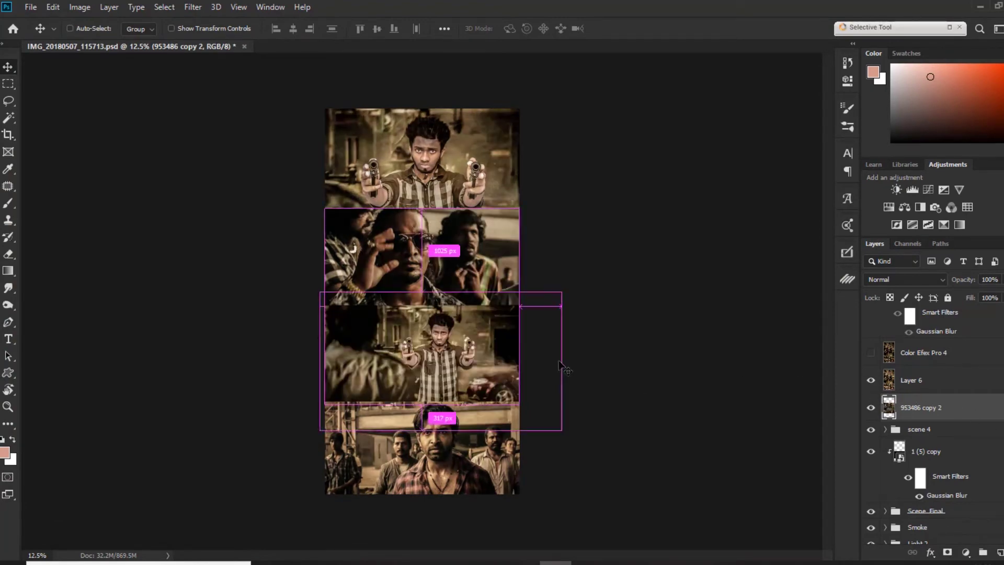
key("ctrl+plus")
left_click_drag(637, 294, 599, 421)
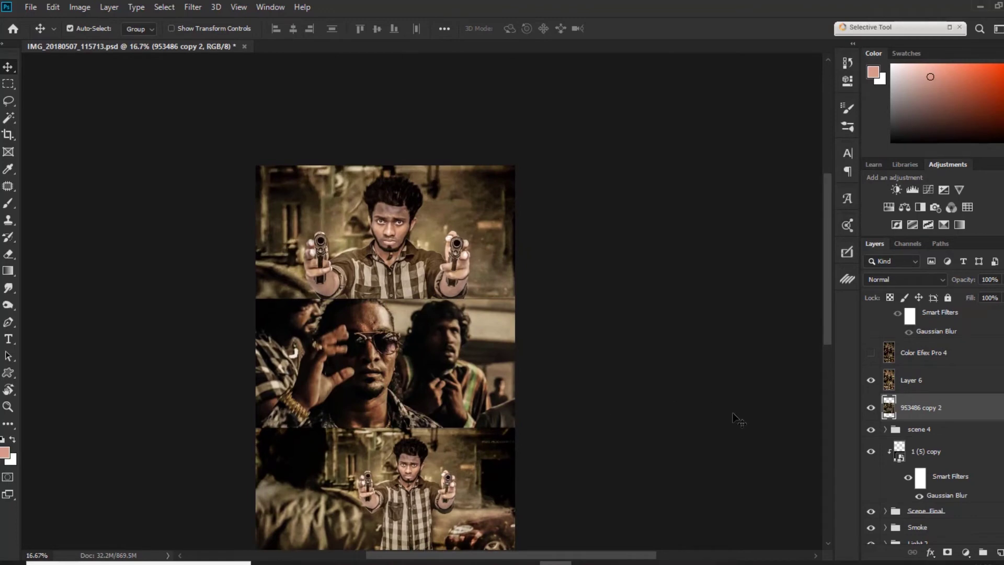
left_click(191, 7)
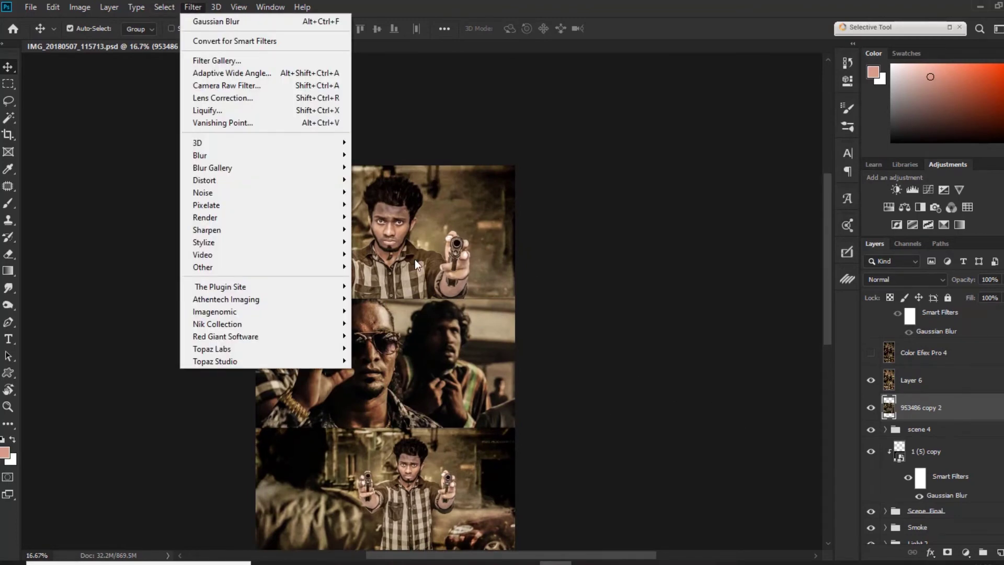
left_click(496, 204)
key("ctrl+plus")
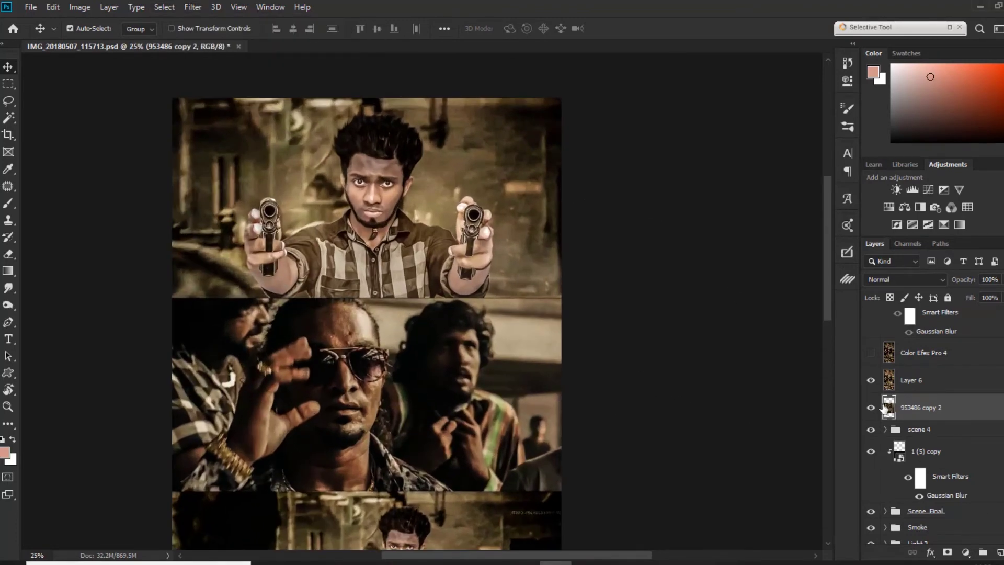
- Compare Layer 6 and Color Efex Pro 4 on and off, then select Layer 6 for filtering
left_click(872, 380)
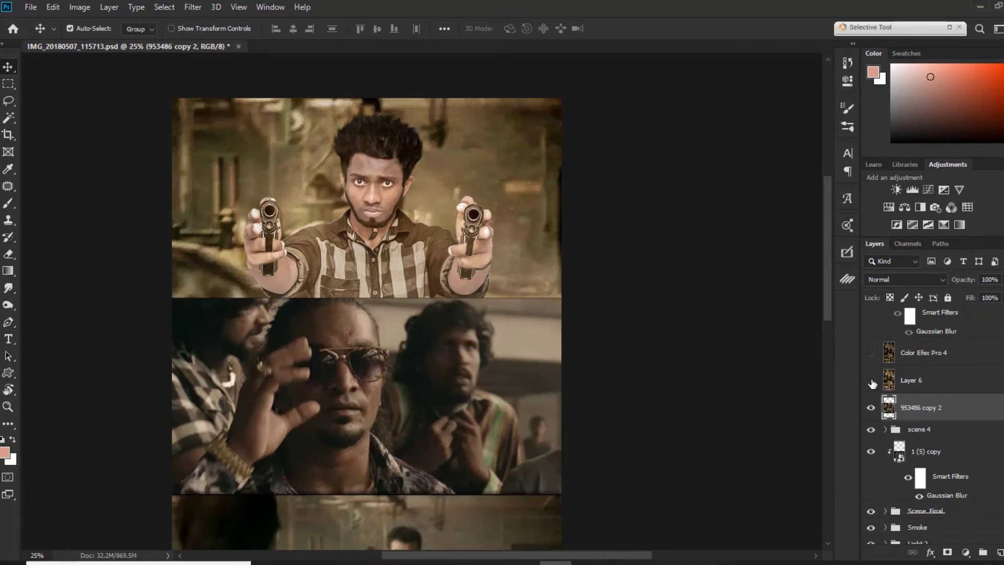
left_click(871, 379)
left_click(871, 379)
left_click(871, 380)
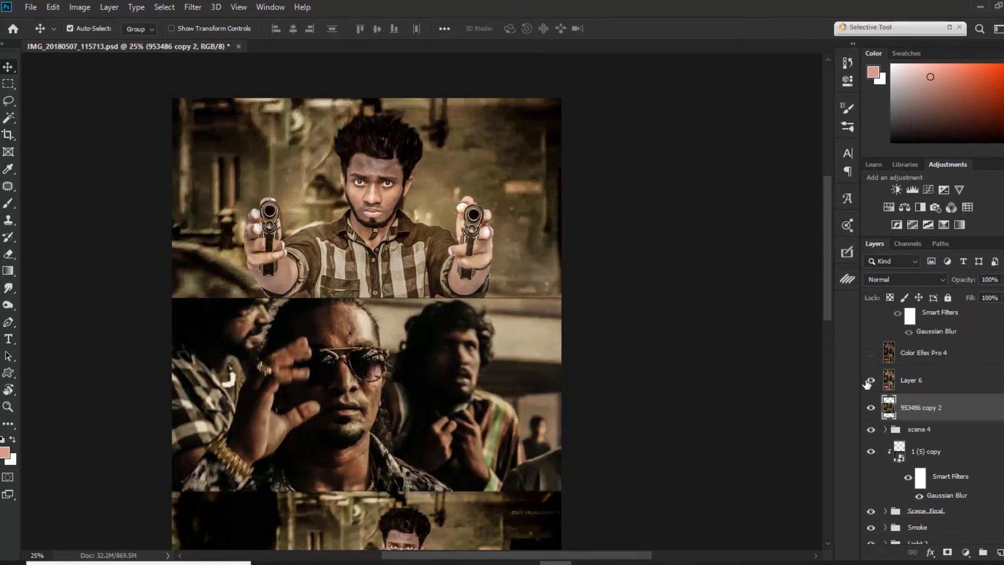
left_click(871, 353)
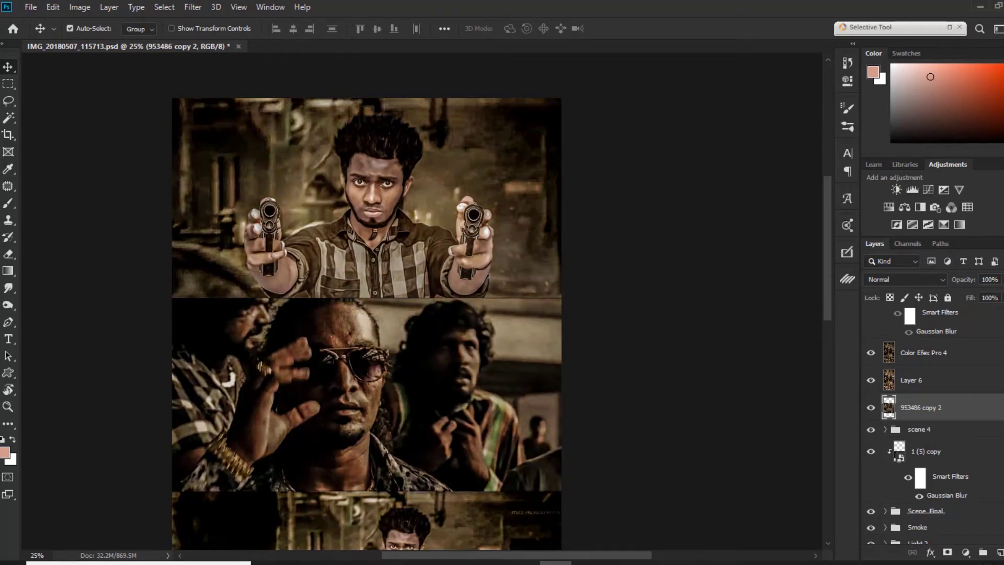
scroll(921, 418, "up", 3)
left_click(871, 433)
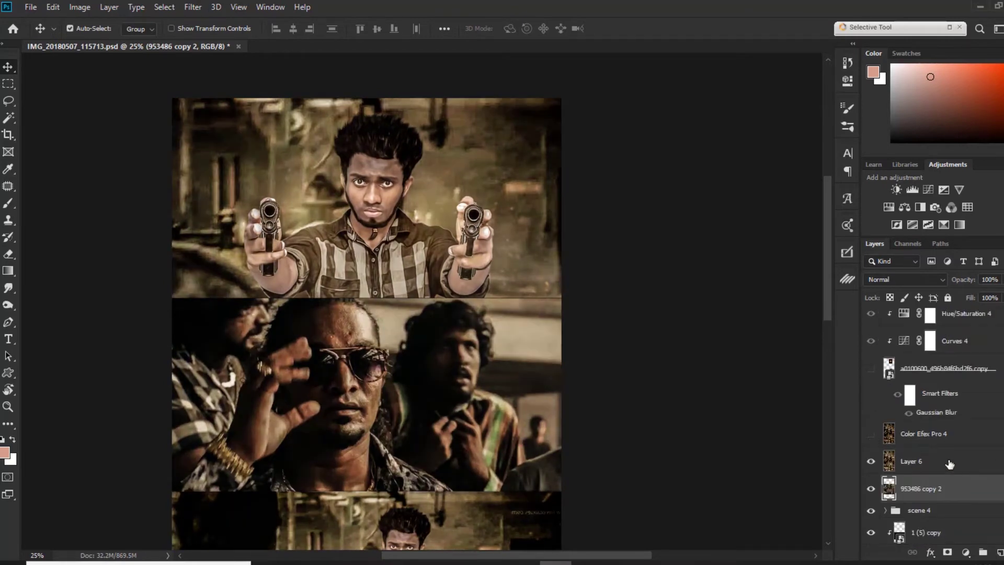
left_click(948, 464)
left_click(194, 8)
mouse_move(225, 336)
left_click(381, 336)
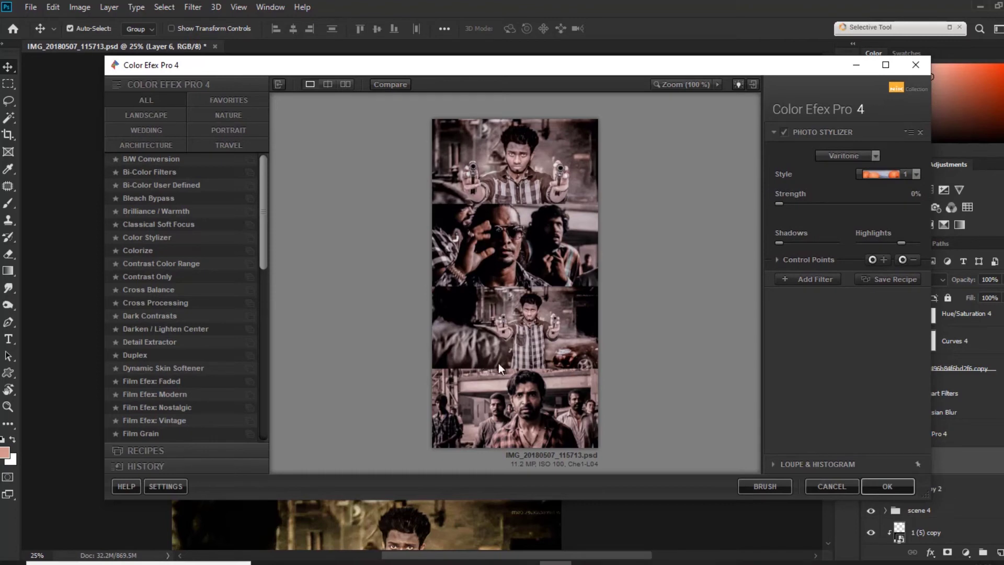
left_click(144, 343)
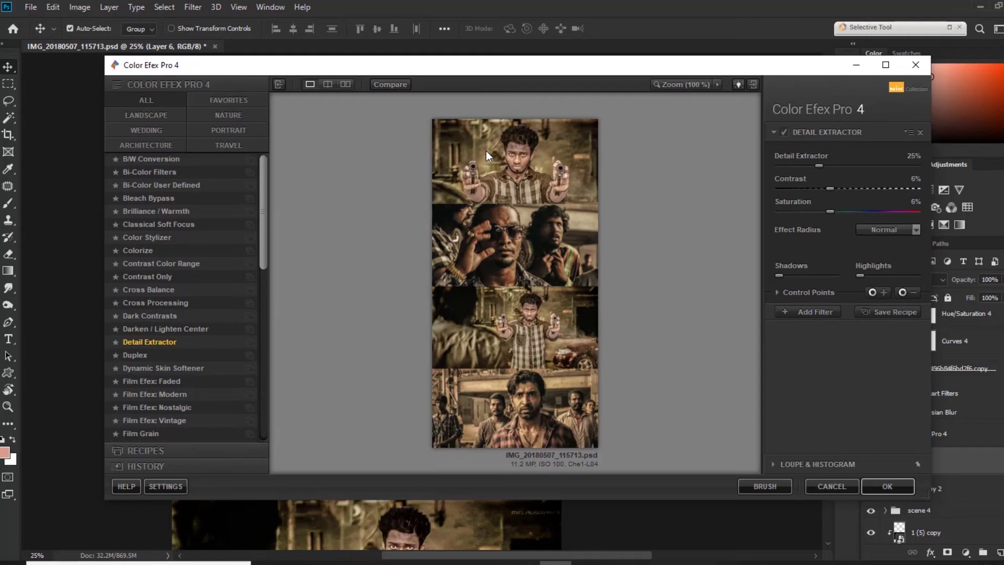
left_click(153, 316)
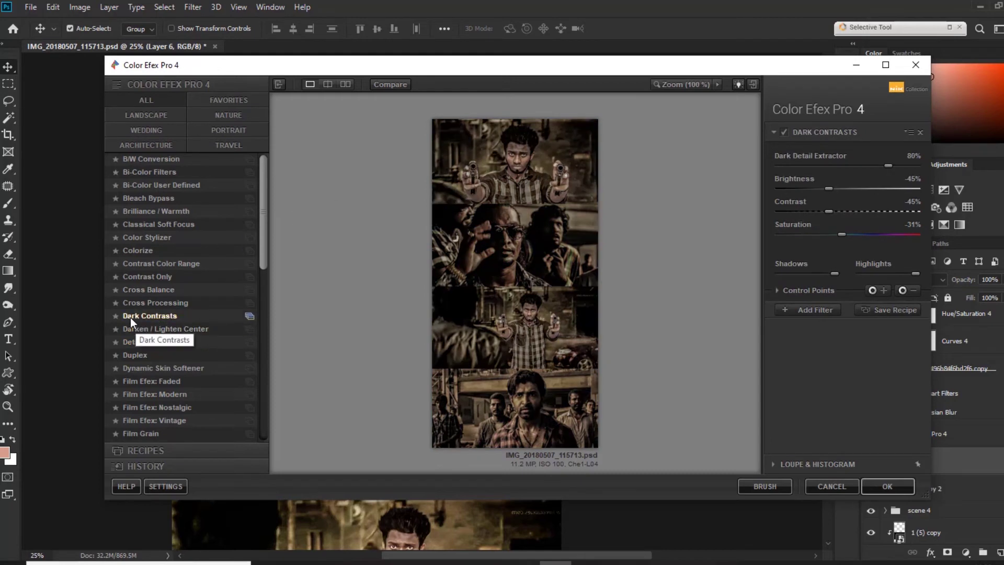
left_click(864, 165)
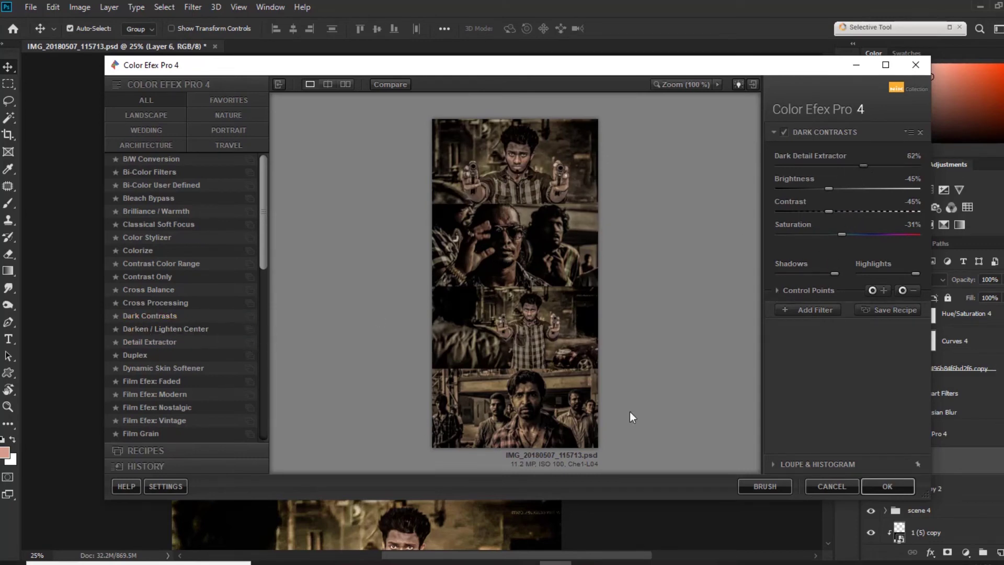
left_click(842, 486)
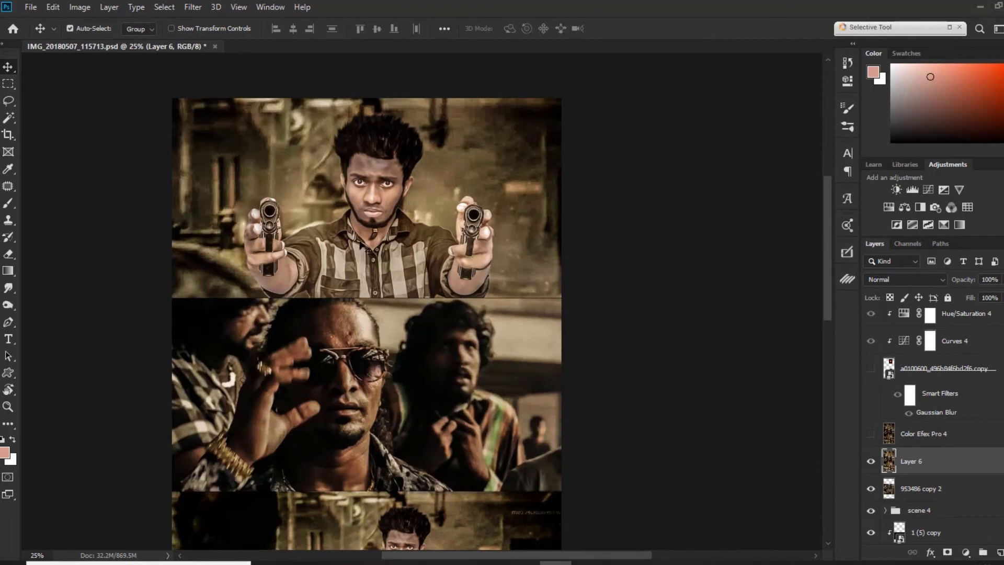
- Show Color Efex Pro 4, fit the poster, and compare the orange glow beside the guns
left_click(870, 434)
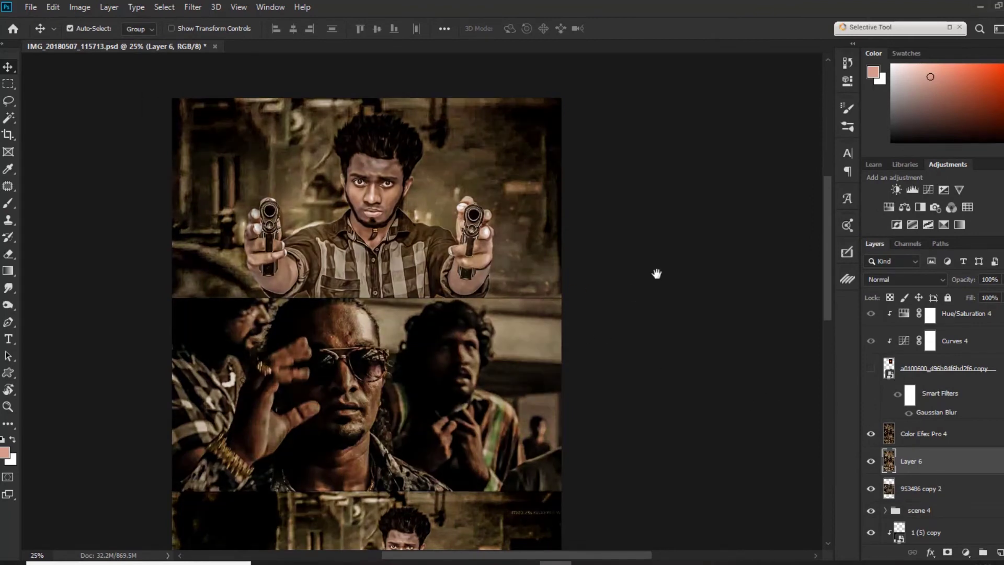
left_click_drag(657, 274, 636, 421)
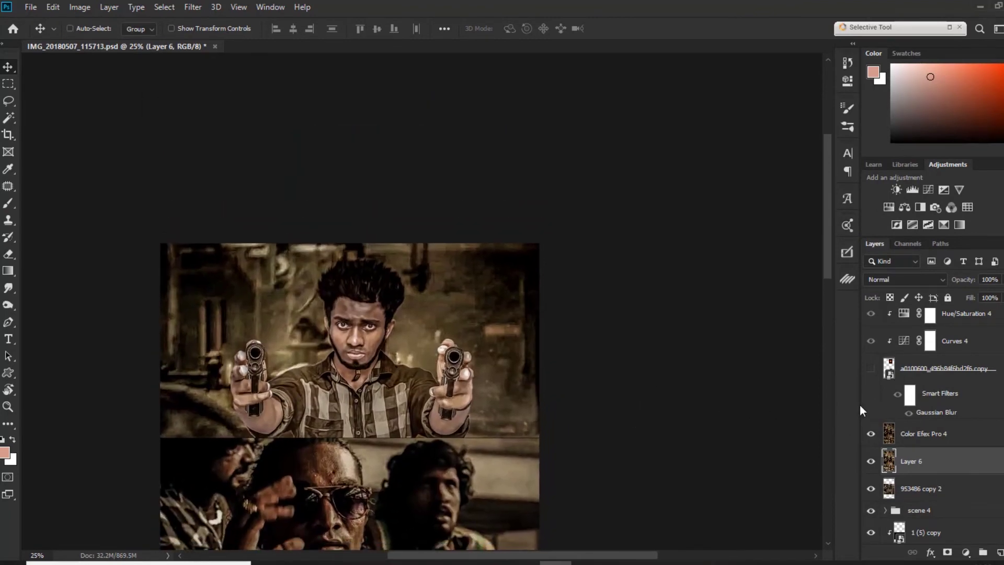
key("ctrl+0")
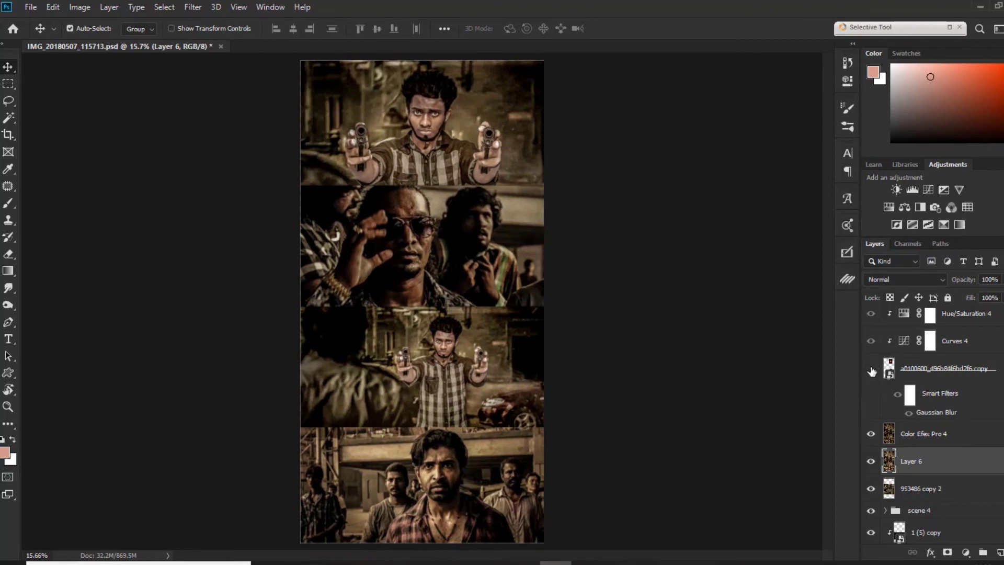
left_click(871, 369)
left_click(871, 369)
left_click(871, 370)
- Hide the Curves 4 adjustment and bring Hue/Saturation 4 into view
scroll(931, 419, "up", 2)
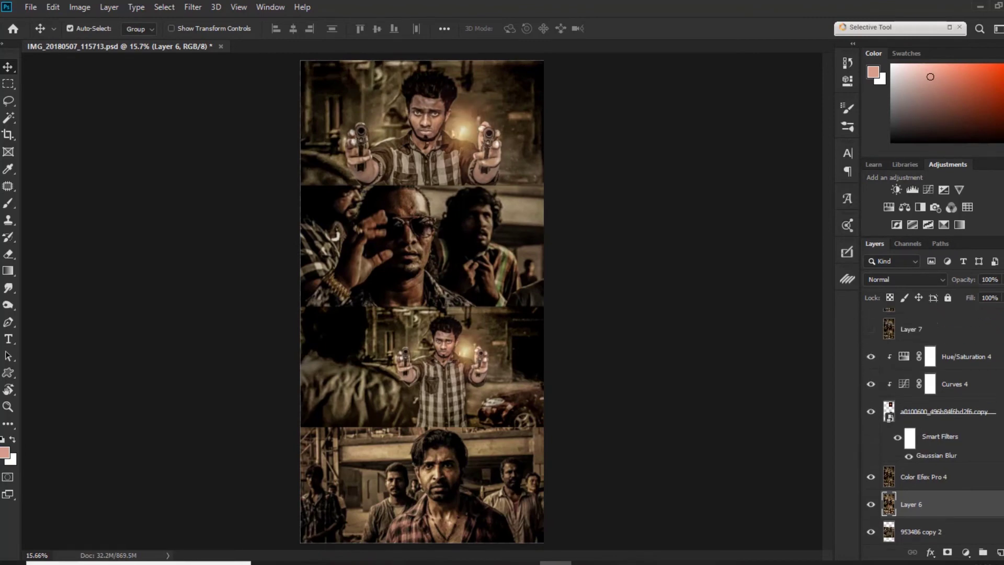
scroll(931, 418, "up", 2)
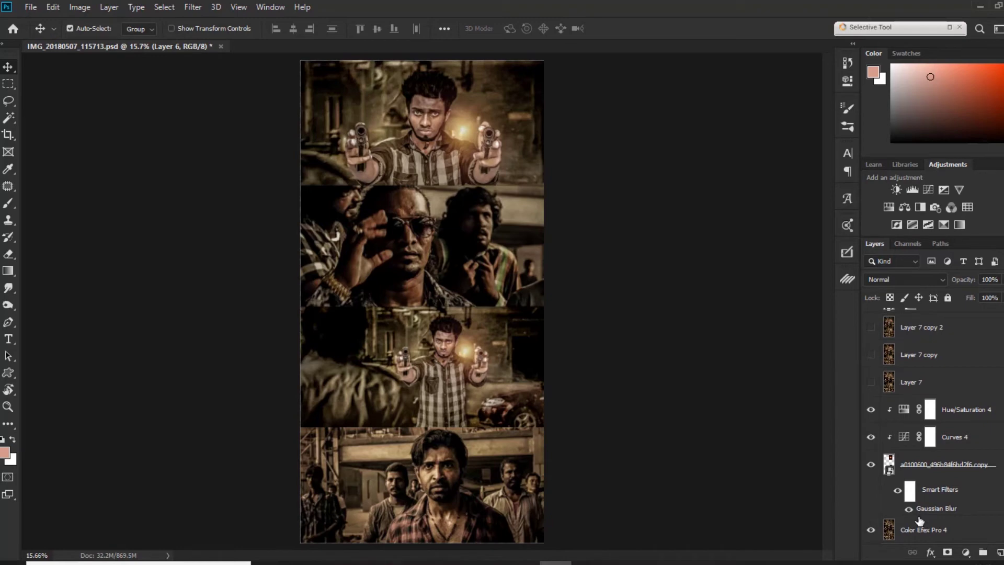
left_click(871, 436)
left_click_drag(871, 411, 871, 437)
- Compare the Hue/Saturation 4 and Curves 4 settings by toggling their visibility
double_click(903, 410)
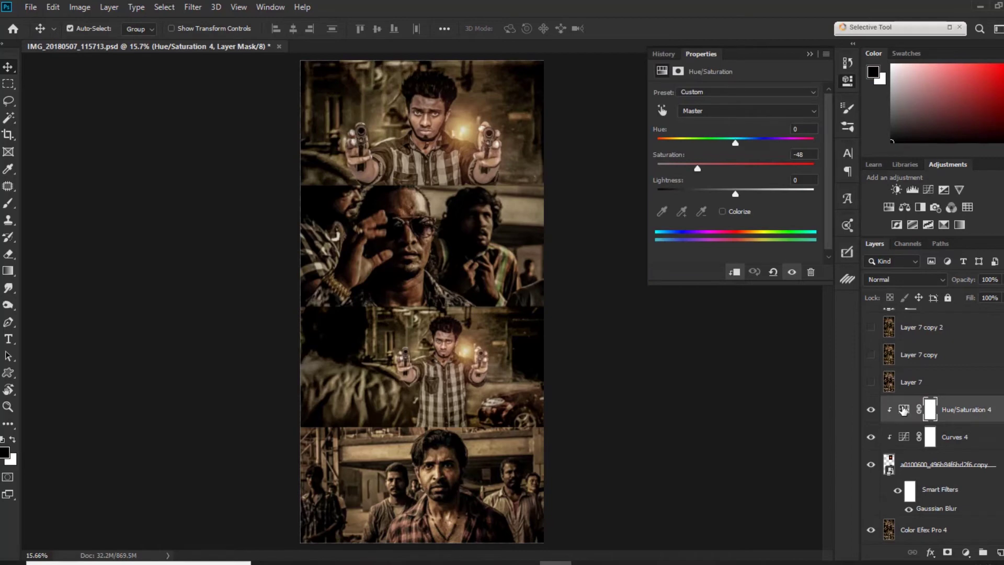
left_click(904, 438)
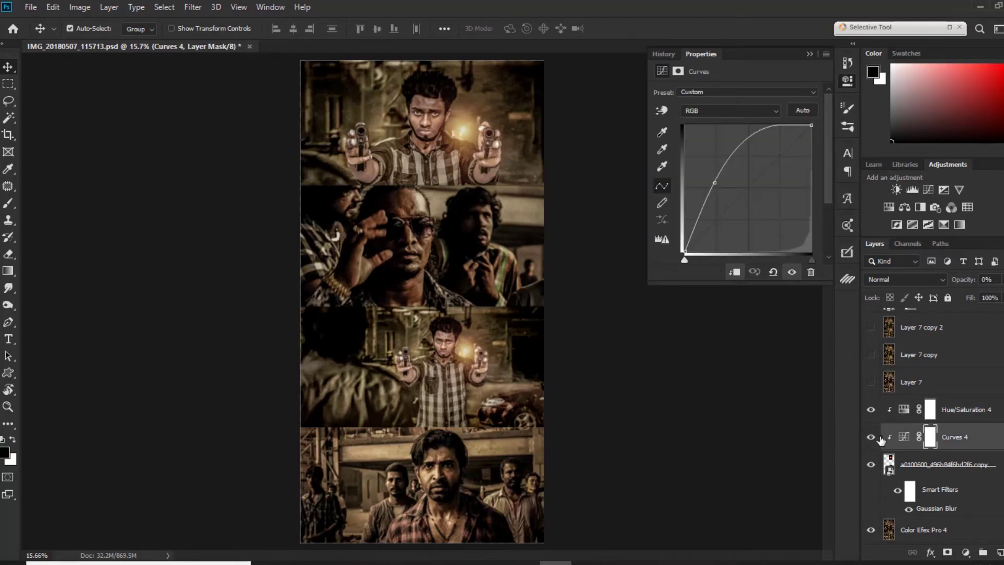
left_click(903, 436)
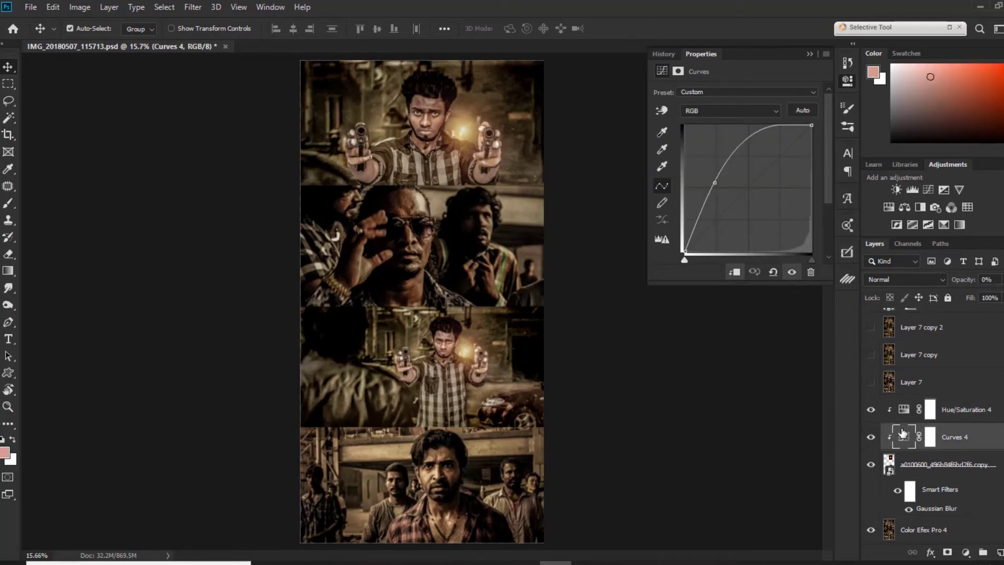
left_click(871, 437)
left_click(872, 409)
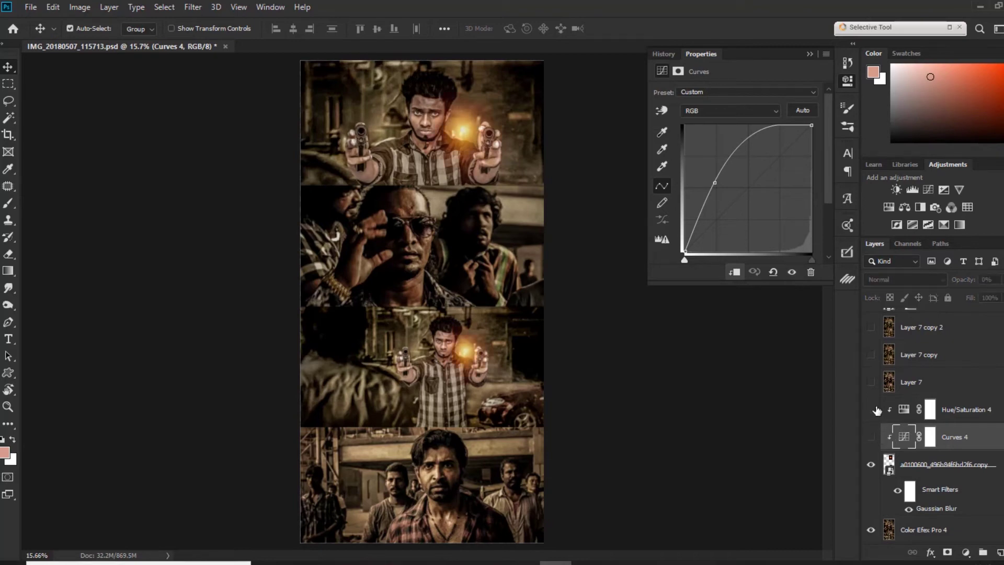
left_click(904, 411)
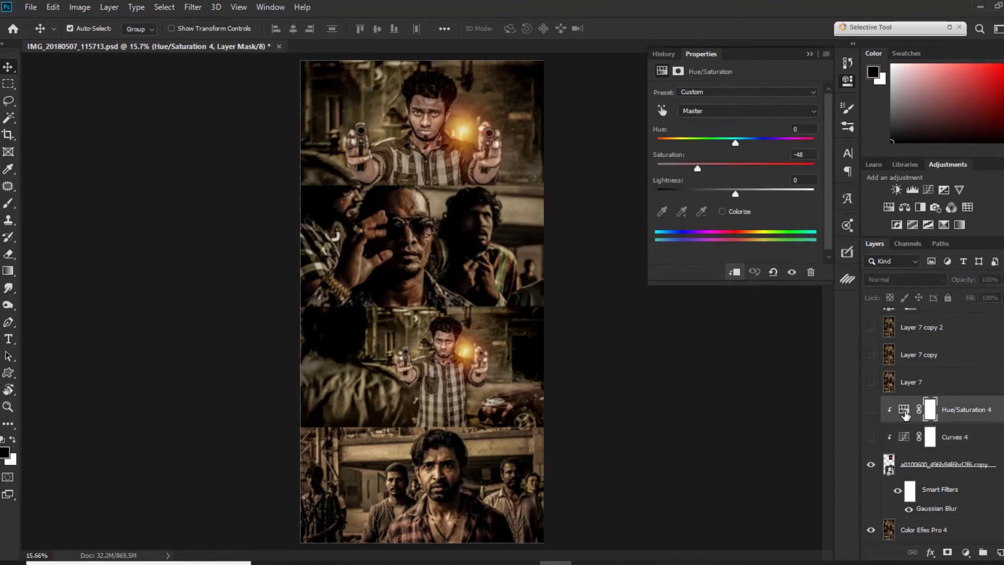
left_click(871, 437)
left_click(871, 409)
left_click(903, 409)
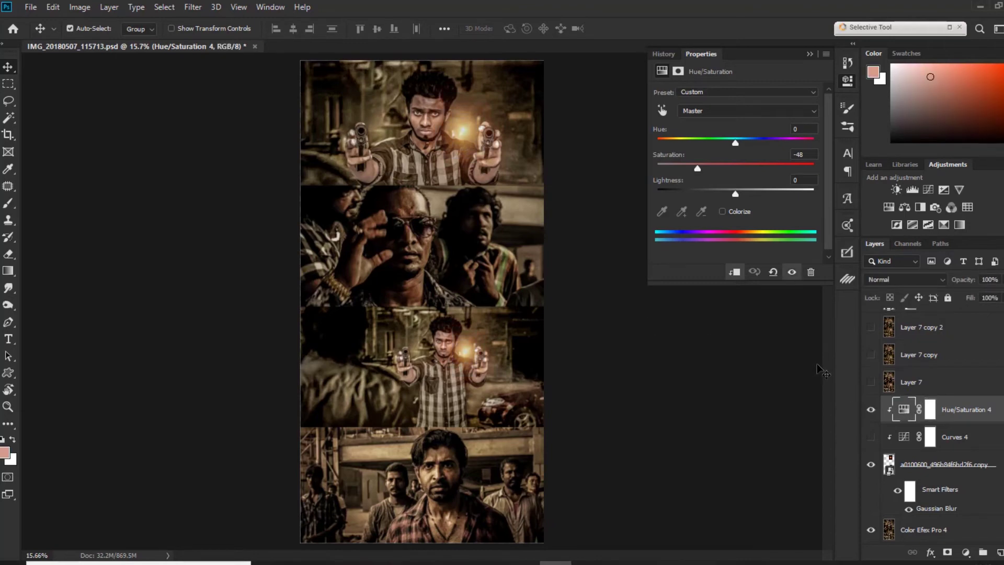
left_click(873, 410)
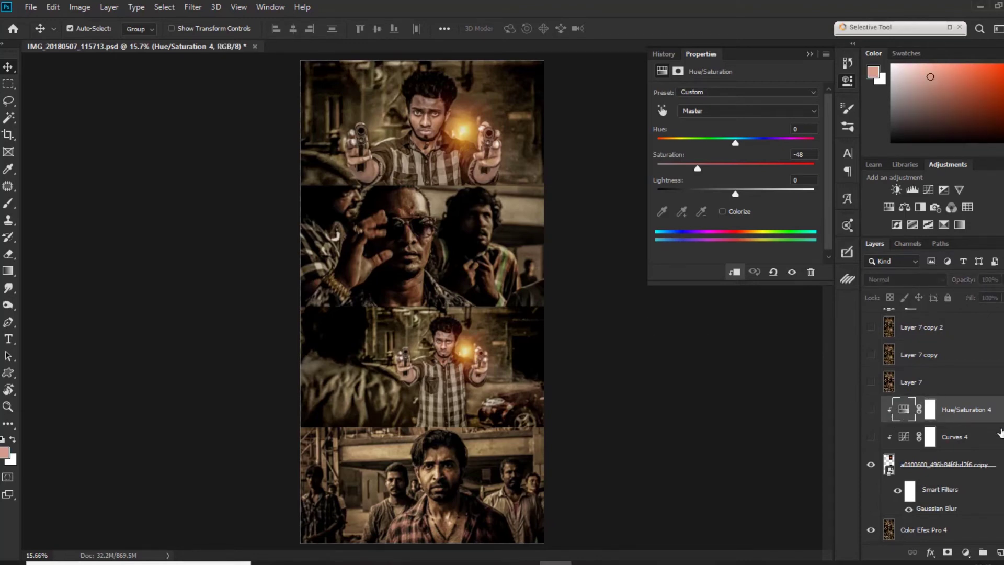
- Turn on Layer 7, Hue/Saturation 4 and Layer 7 copy, then select Layer 7
scroll(871, 418, "up", 3)
left_click(870, 453)
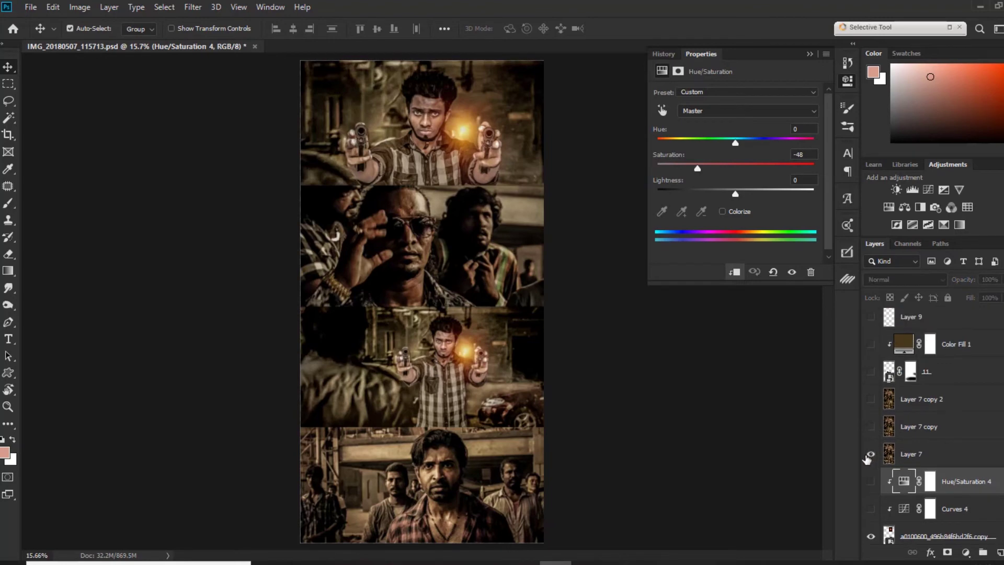
left_click(871, 481)
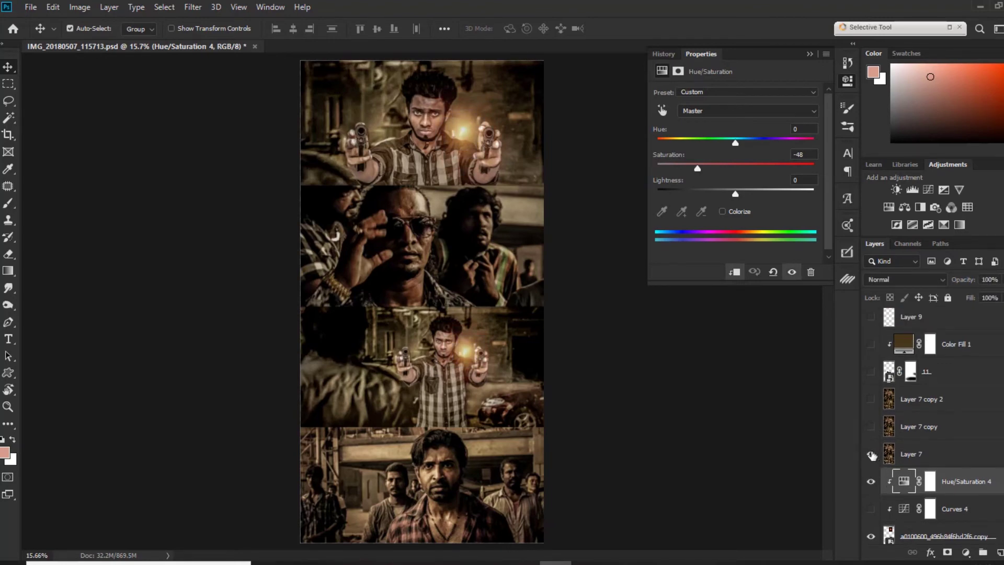
left_click(870, 427)
left_click(914, 454)
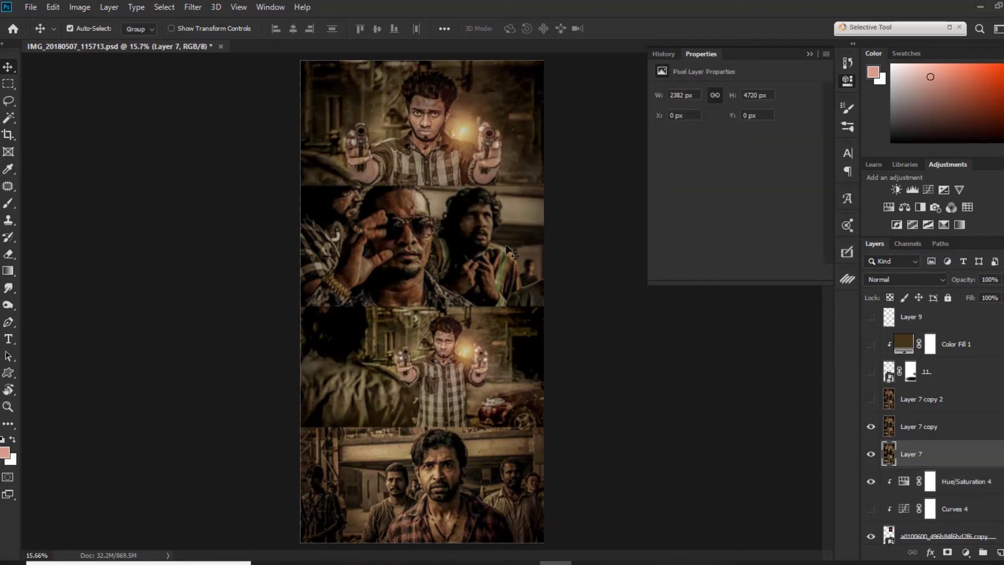
- Apply Camera Raw to Layer 7 with Blacks +32, Whites +31 and Shadows +100
left_click(200, 8)
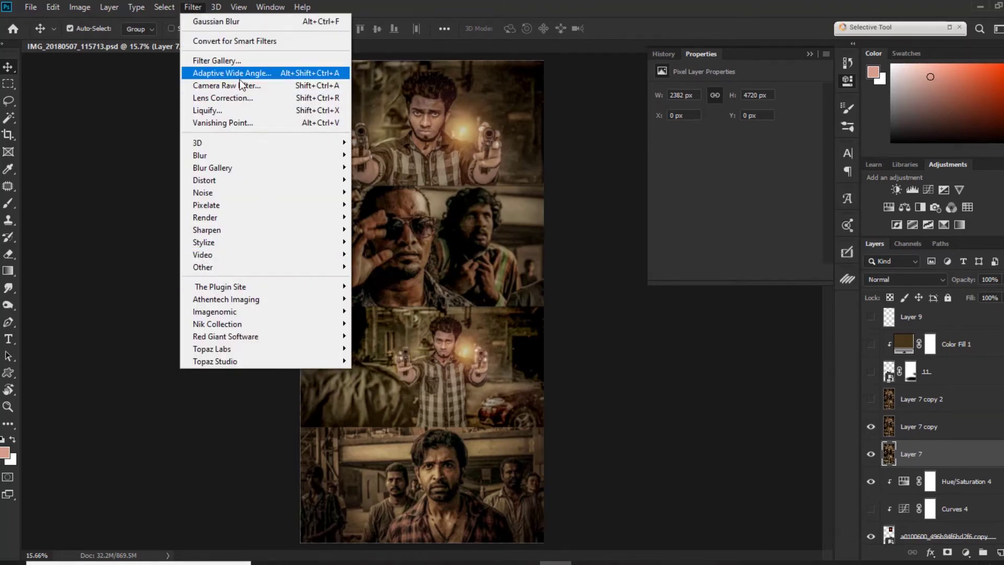
left_click(240, 85)
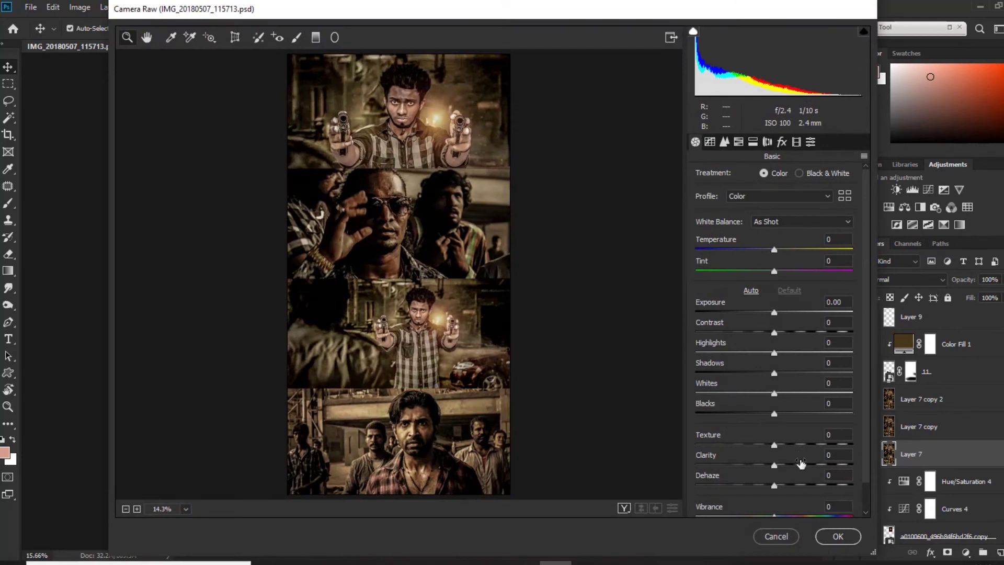
left_click(799, 414)
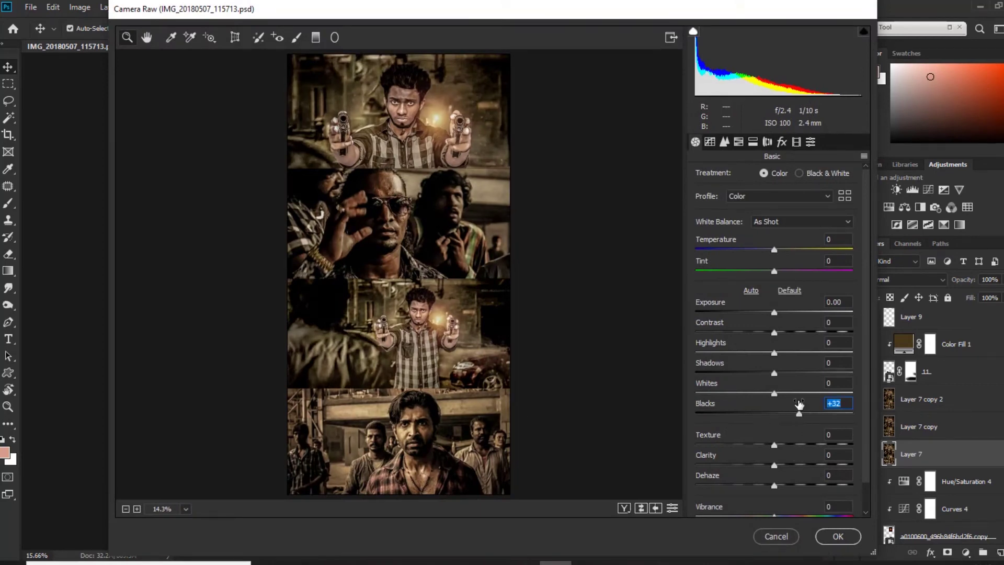
left_click(799, 393)
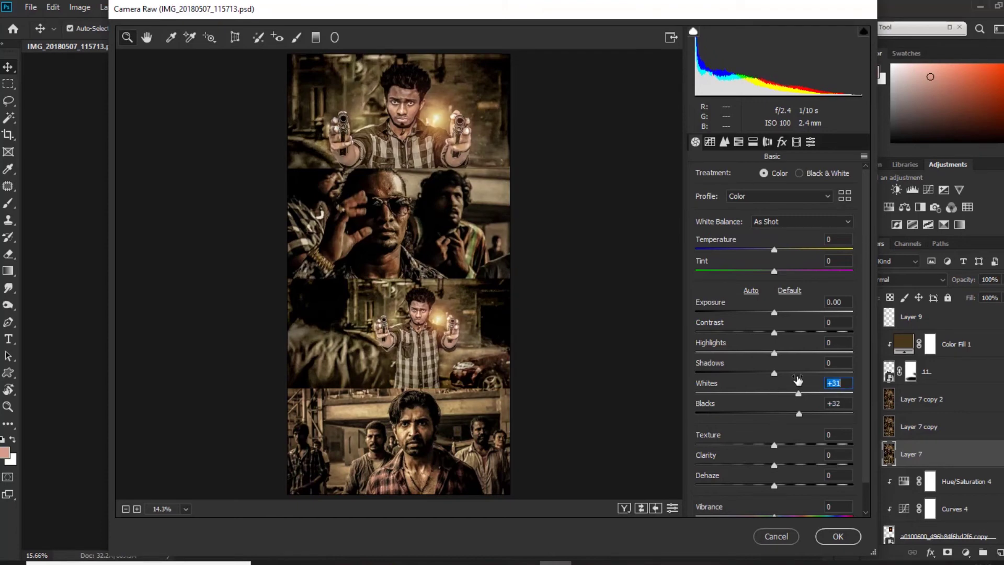
left_click(793, 373)
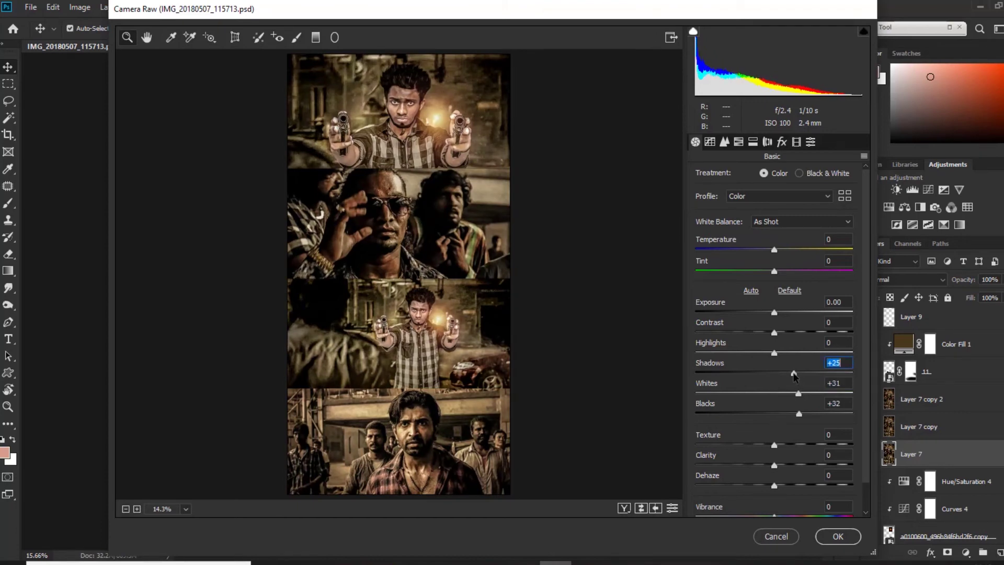
left_click_drag(792, 374, 857, 372)
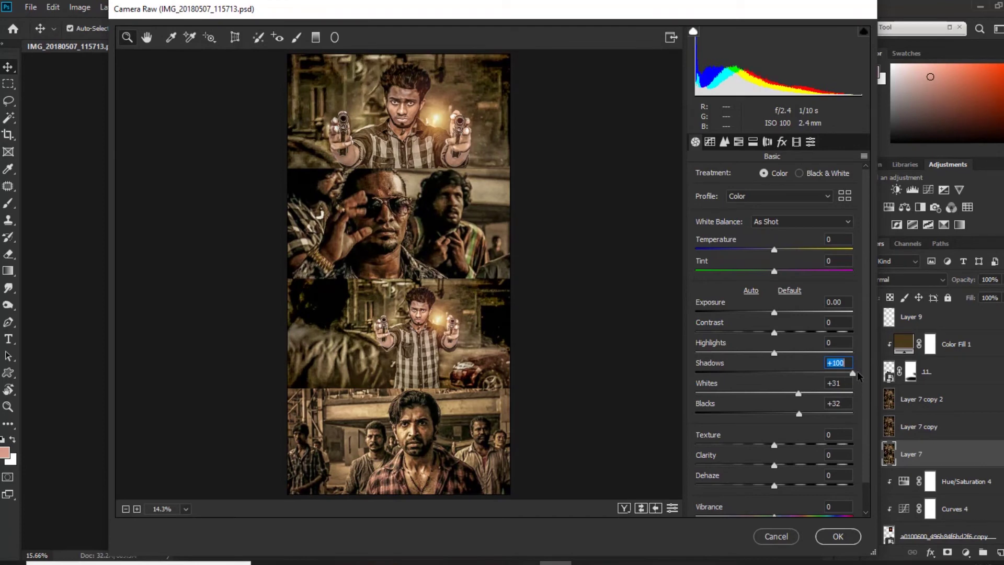
key("Down")
key("Down")
key("Up")
key("Up")
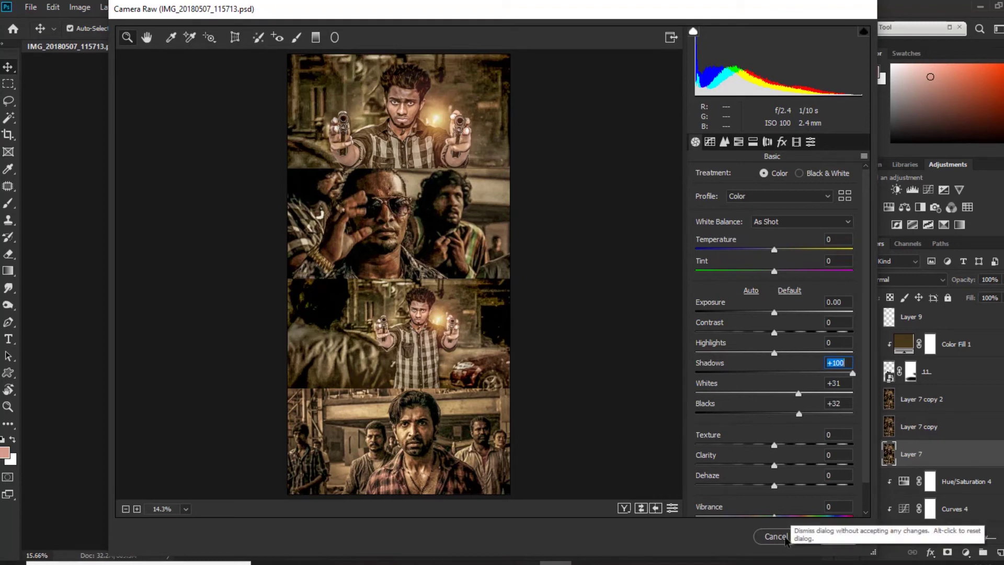
left_click(835, 536)
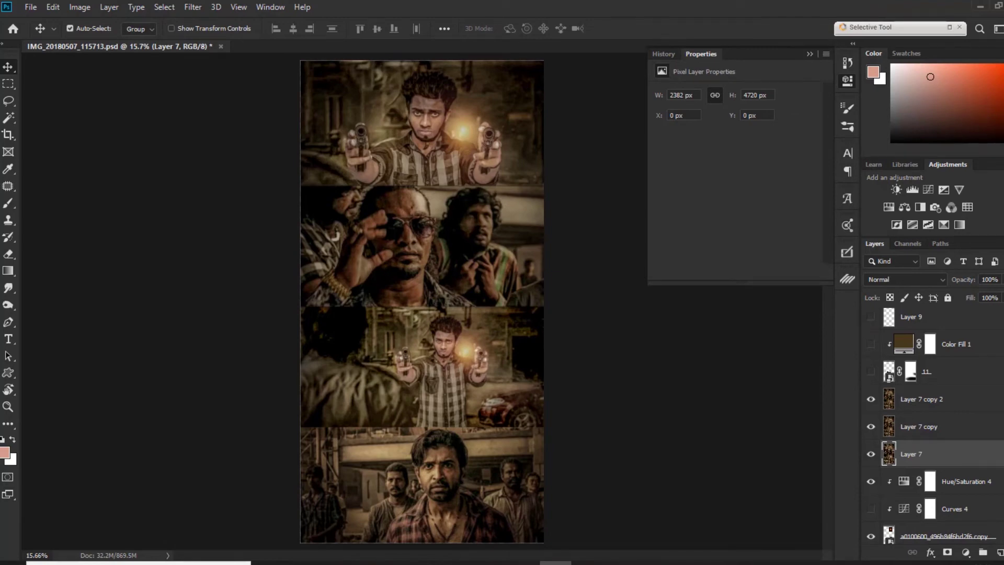
- Select Layer 7 copy, show Layer 7 copy 2, and open Camera Raw on Layer 7 copy
scroll(931, 426, "up", 3)
left_click(913, 498)
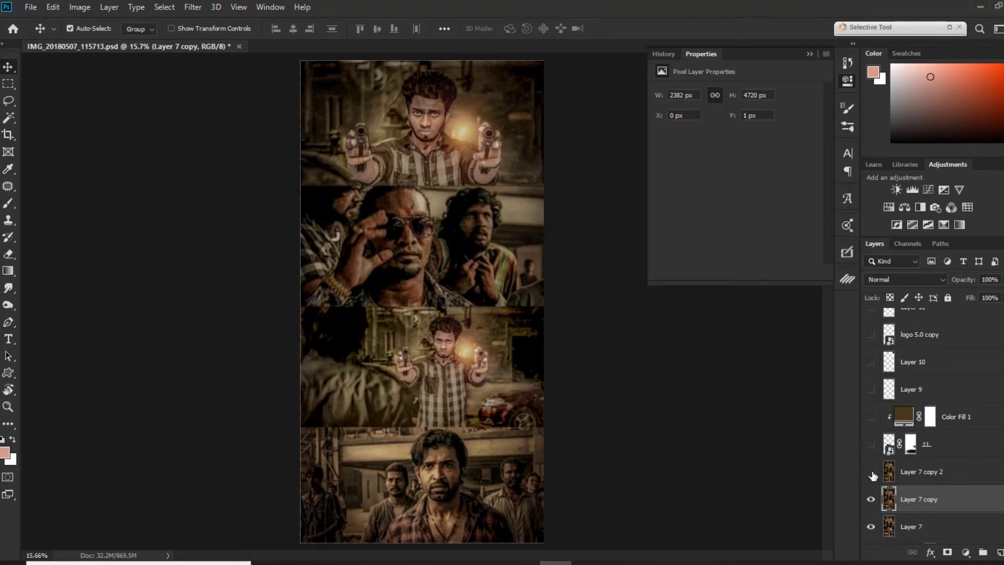
key("ctrl+plus")
key("ctrl+plus")
key("ctrl+plus")
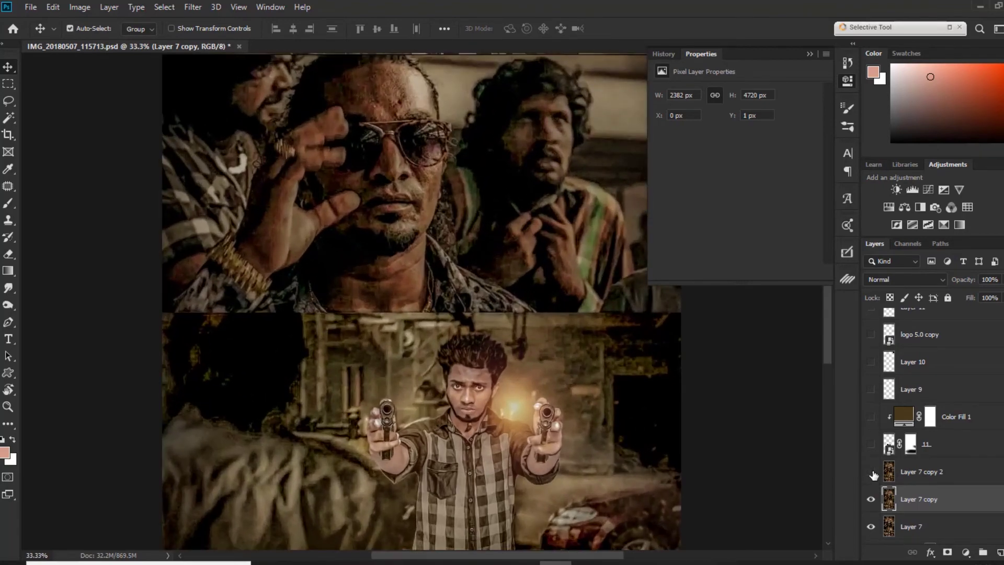
left_click(871, 472)
left_click_drag(680, 439, 662, 489)
left_click_drag(559, 282, 548, 342)
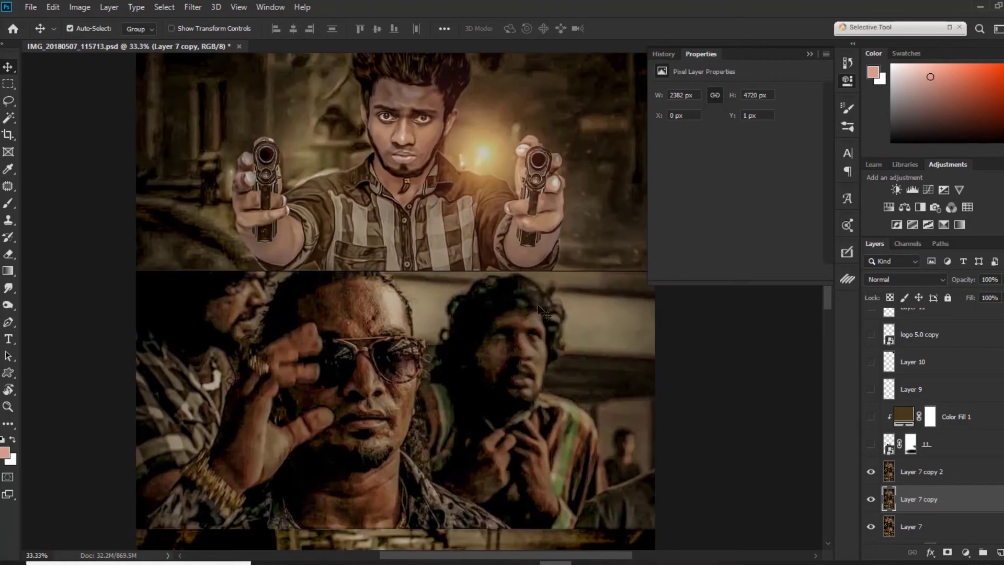
left_click(193, 7)
left_click(234, 86)
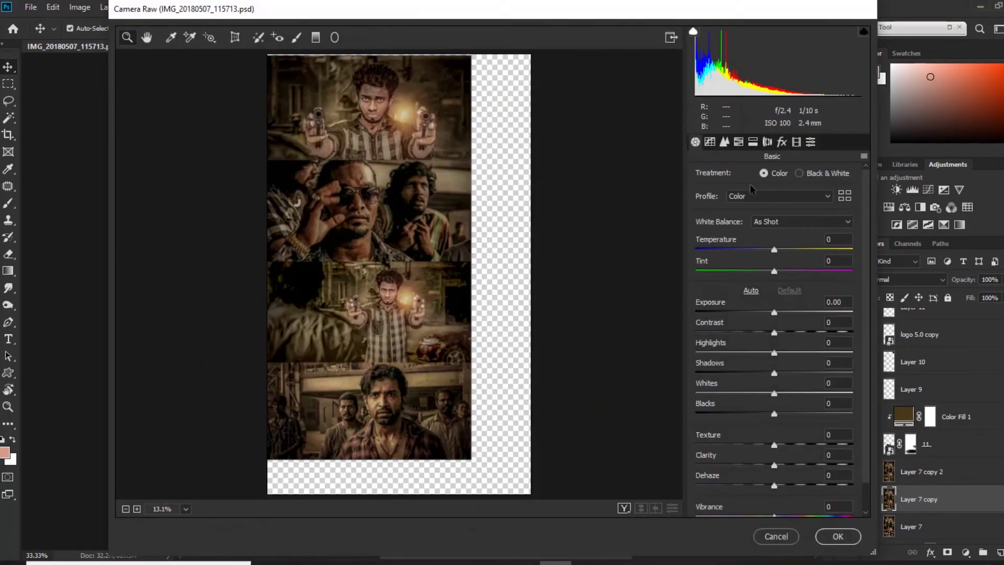
- Raise Layer 7 copy's luminance noise reduction to 58 in Camera Raw's Detail tab, then close it
left_click(724, 143)
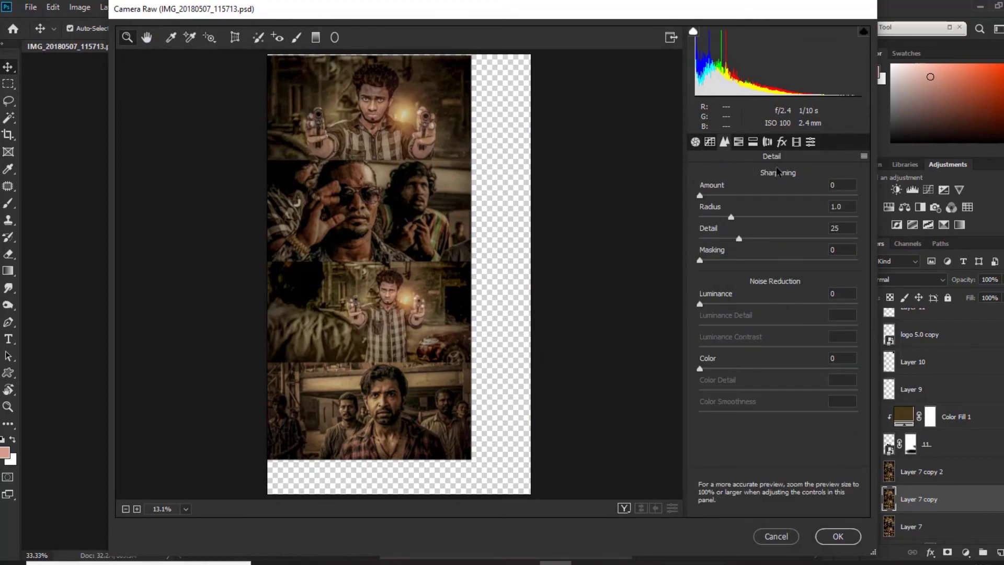
key("ctrl+equal")
key("ctrl+equal")
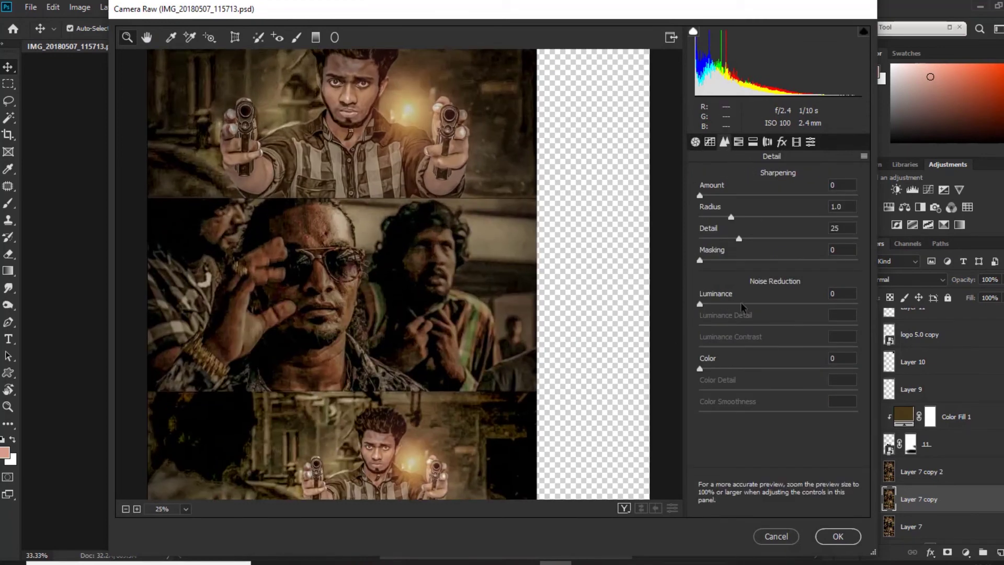
left_click(741, 304)
left_click_drag(741, 305, 763, 304)
left_click_drag(763, 305, 792, 305)
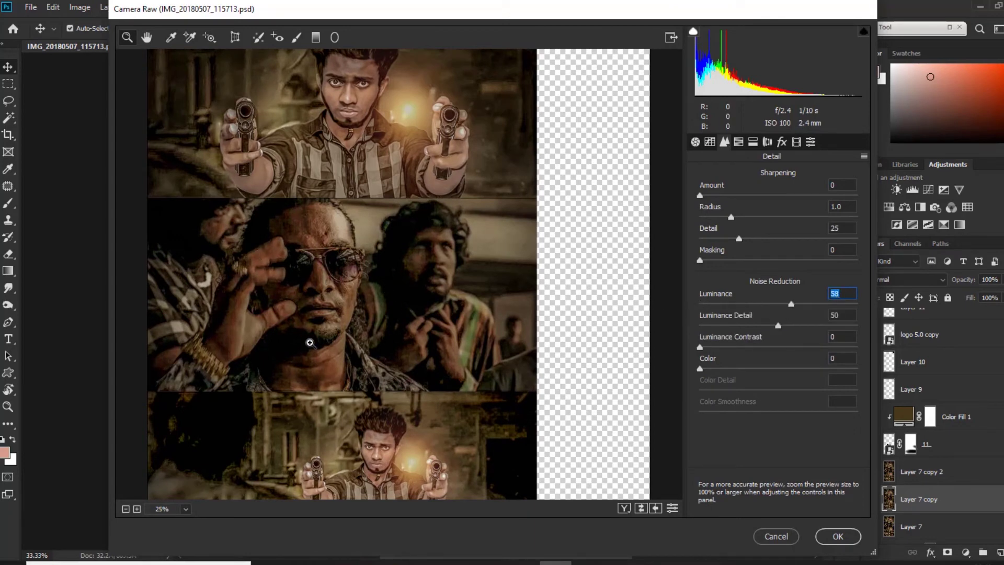
left_click(787, 537)
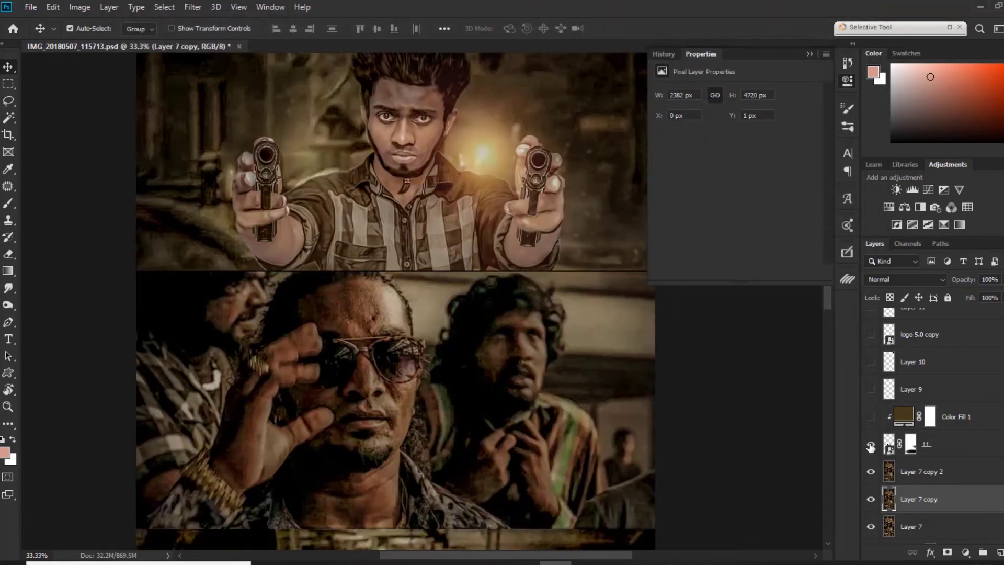
key("ctrl+0")
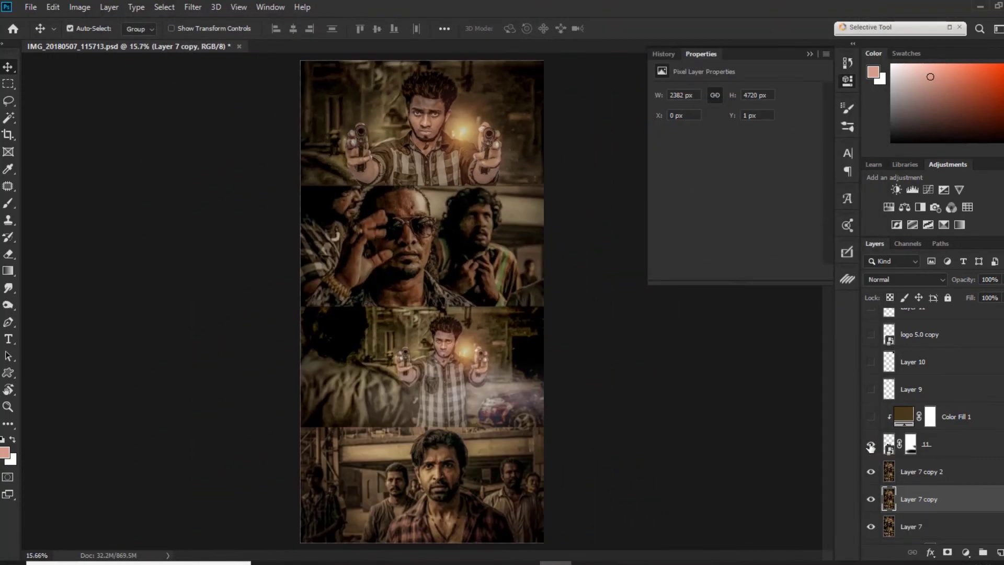
- Compare layer 11 on and off, then show the brown Color Fill 1 to tint the car reddish-brown
left_click(871, 445)
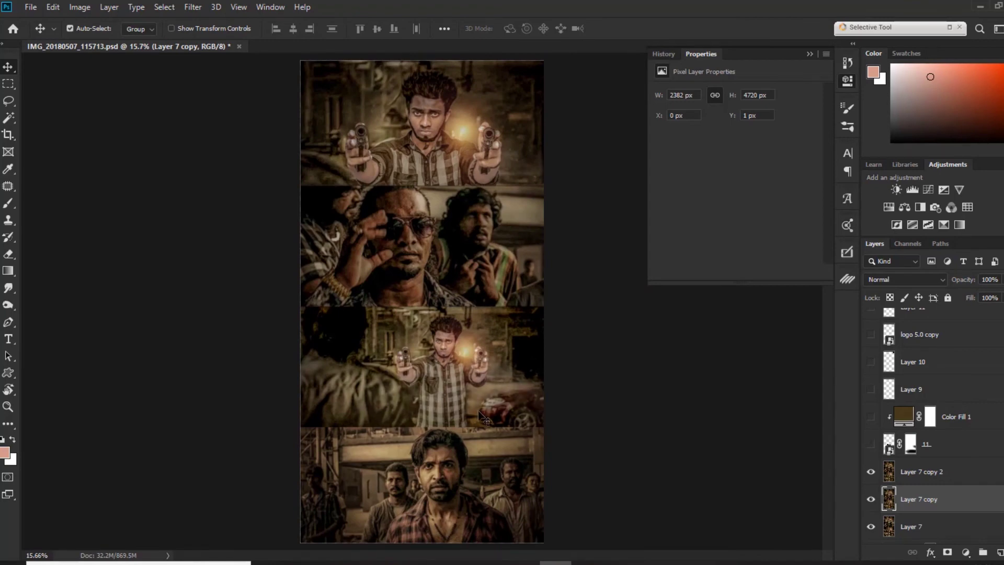
left_click(871, 445)
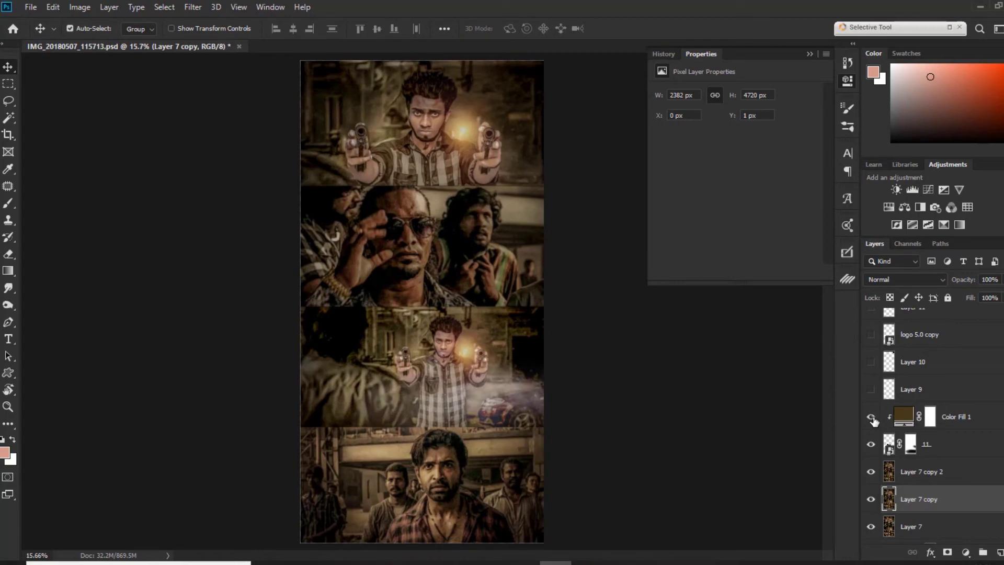
left_click(871, 417)
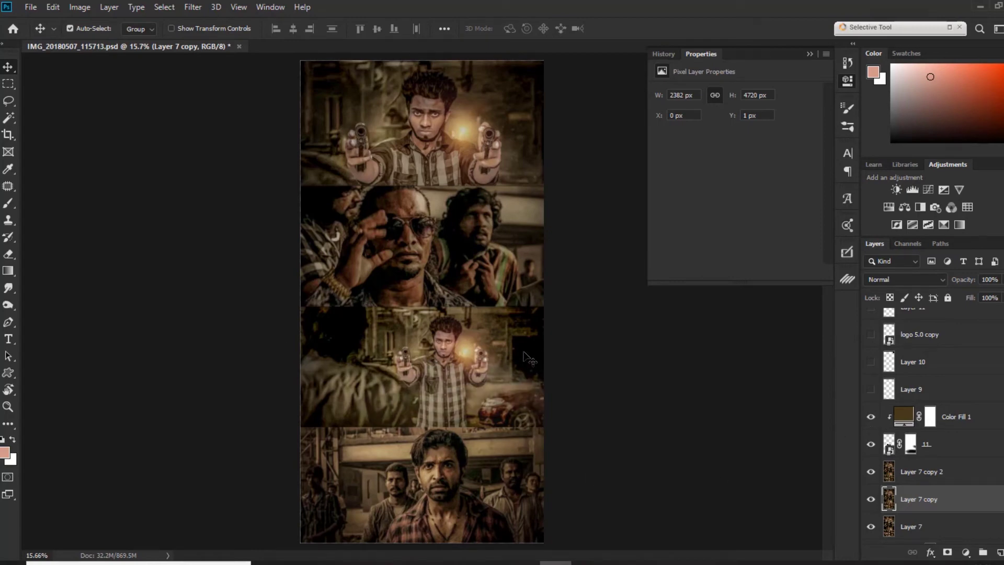
left_click(934, 452)
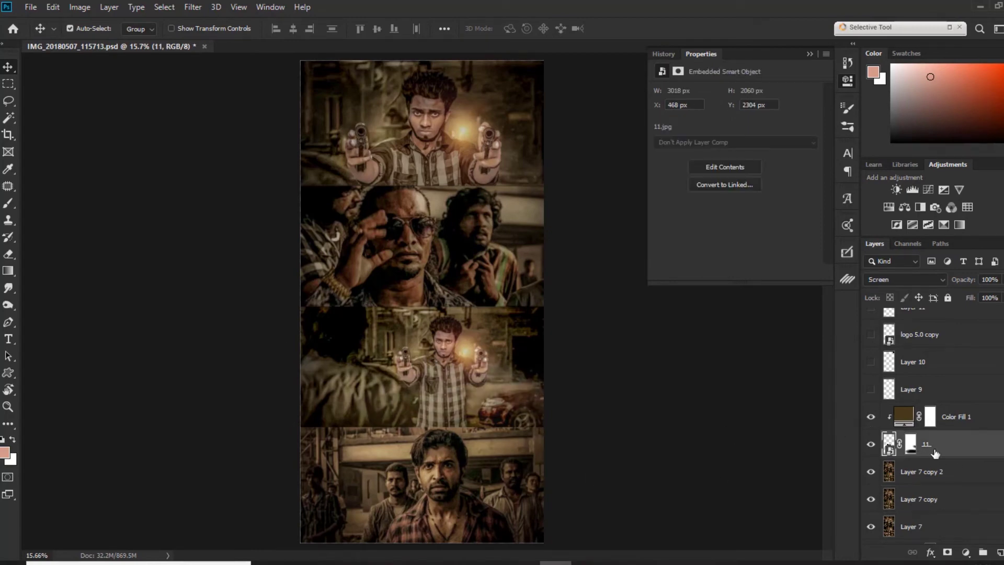
left_click(909, 418)
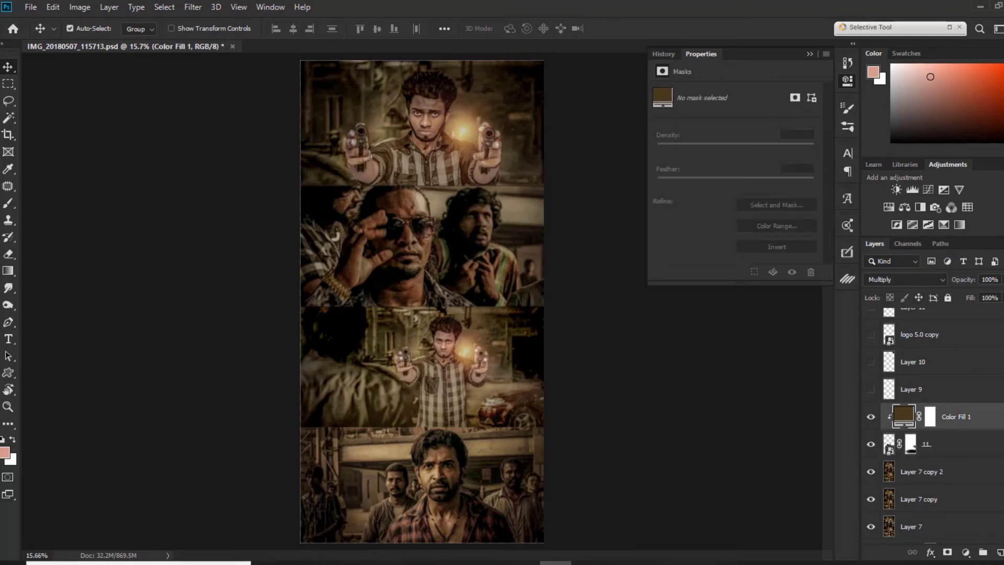
scroll(873, 506, "up", 2)
scroll(873, 506, "up", 2)
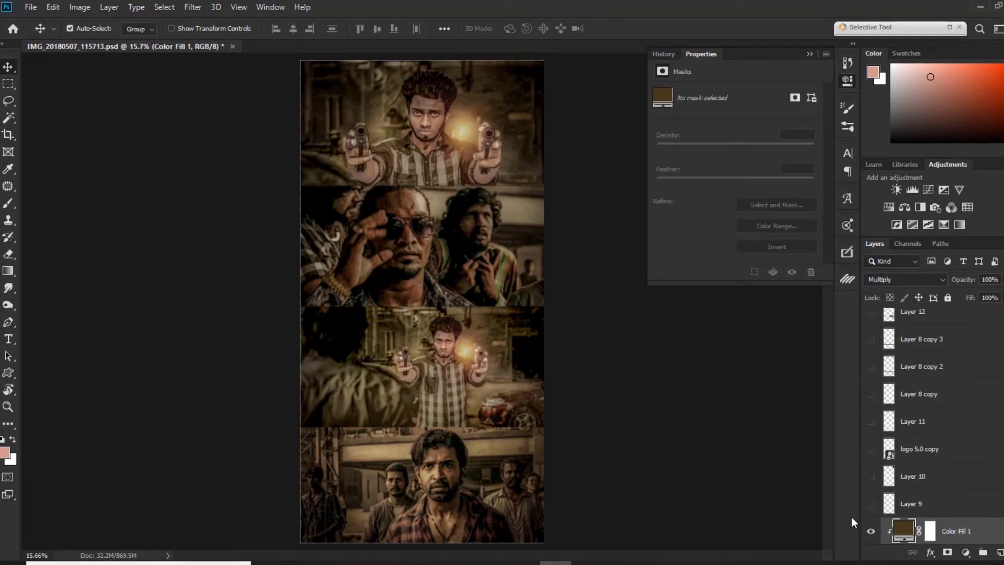
key("ctrl+minus")
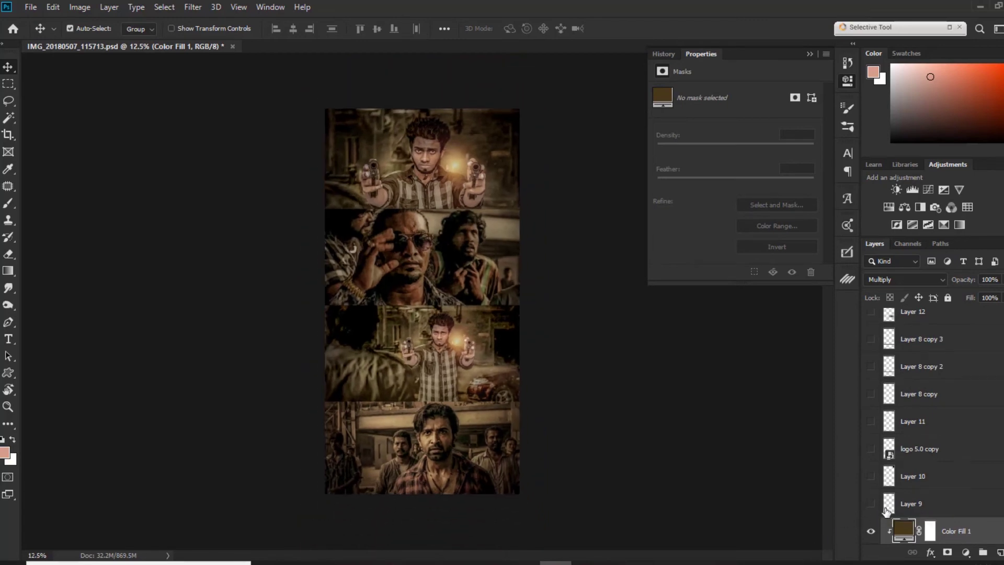
left_click(871, 504)
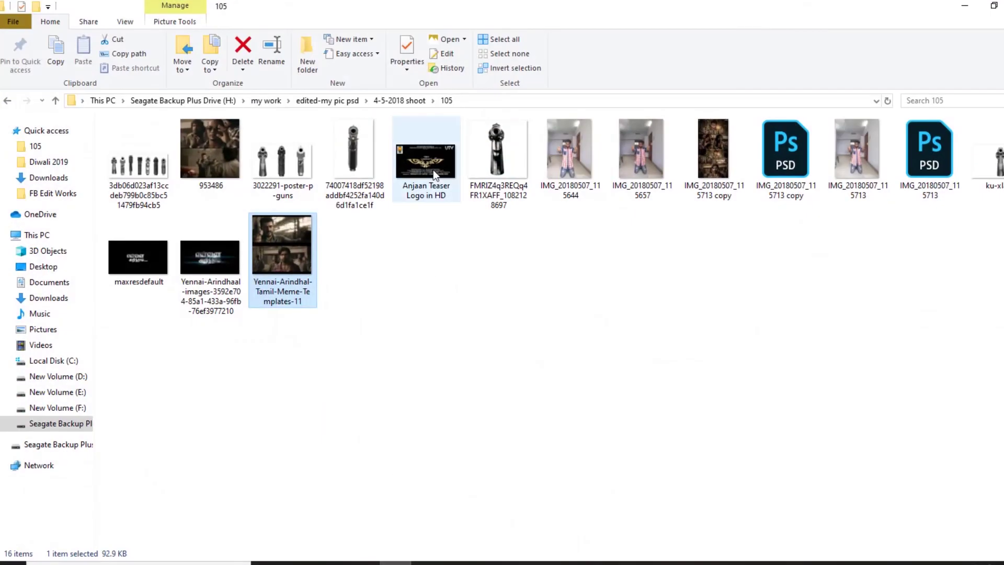
- Preview the Anjaan Teaser Logo in HD image, close it, and minimize File Explorer
double_click(433, 169)
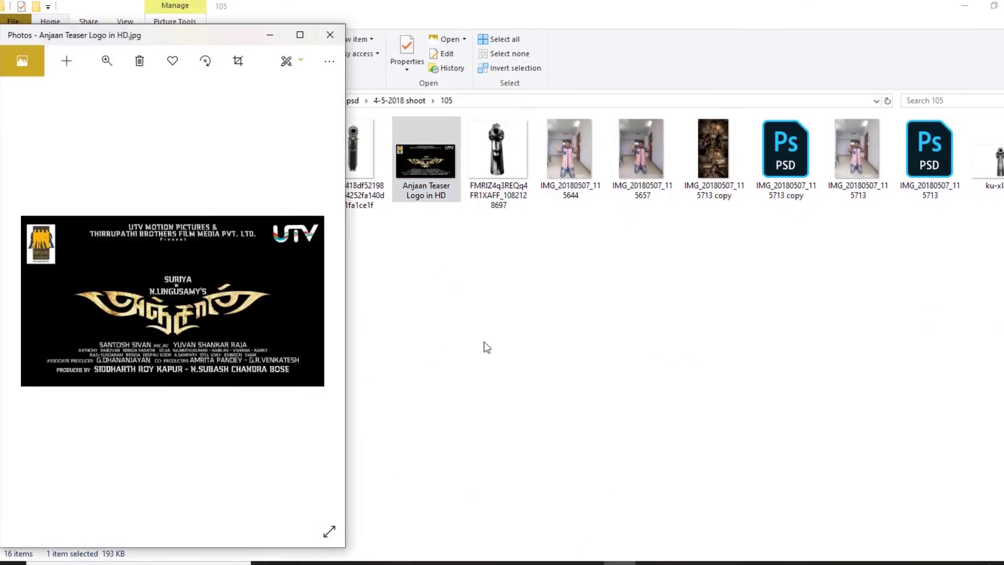
left_click(330, 34)
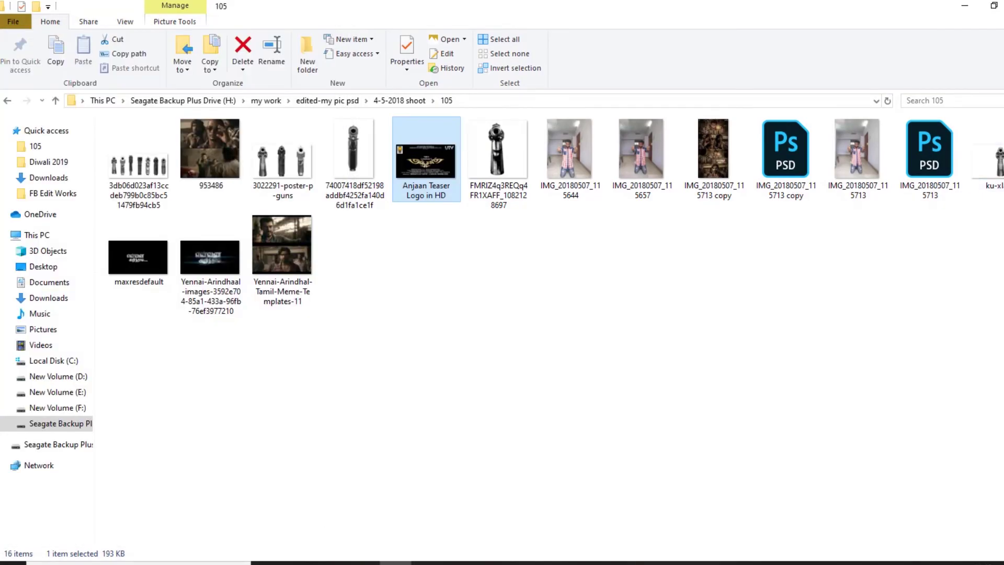
left_click(965, 6)
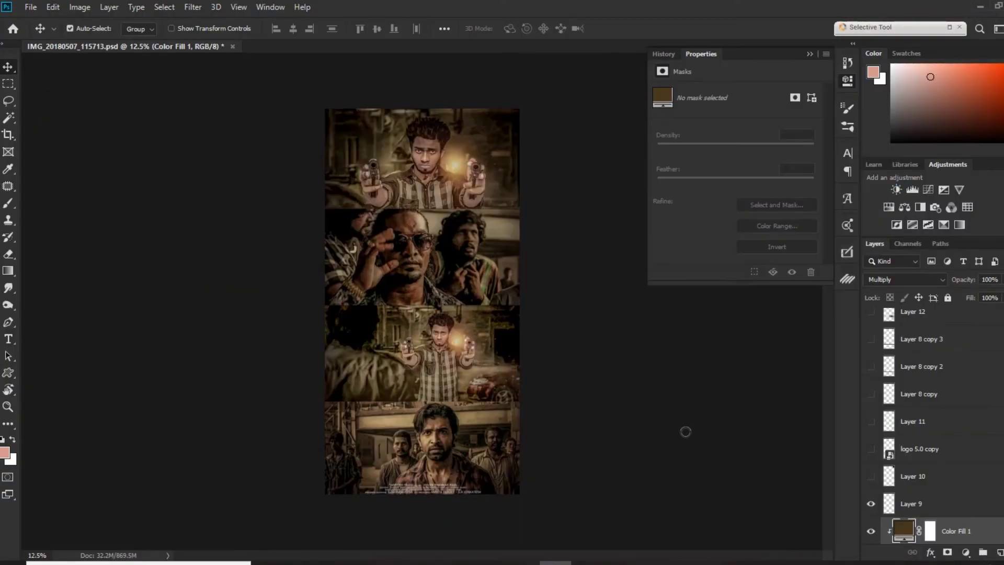
- Show Layer 9, the UTV logo, Layer 11 and both Layer 8 copies, hiding the green logo 5.0 copy
left_click(871, 504)
left_click(871, 477)
left_click(869, 447)
left_click(871, 421)
left_click(872, 420)
left_click(871, 421)
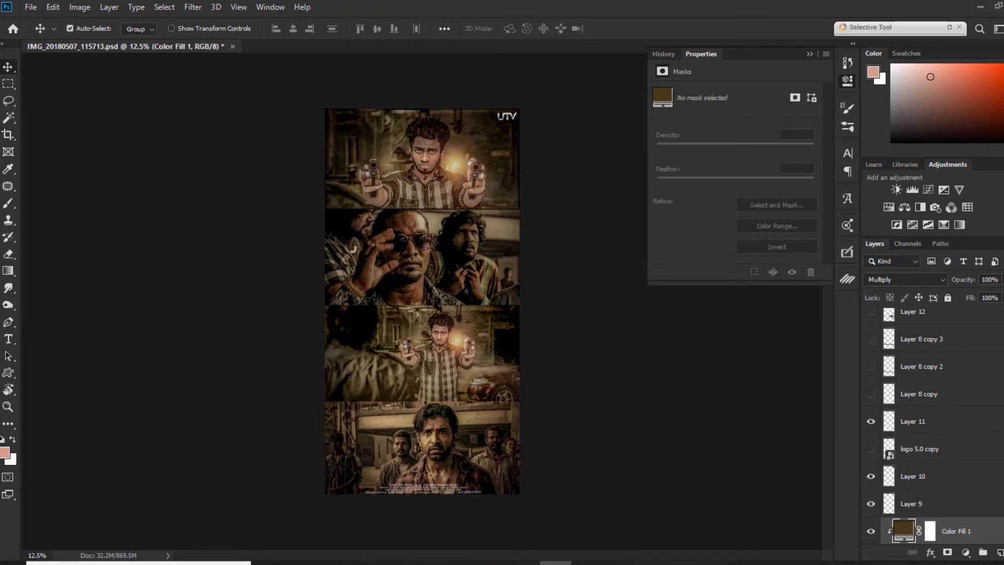
scroll(915, 419, "up", 2)
left_click(870, 438)
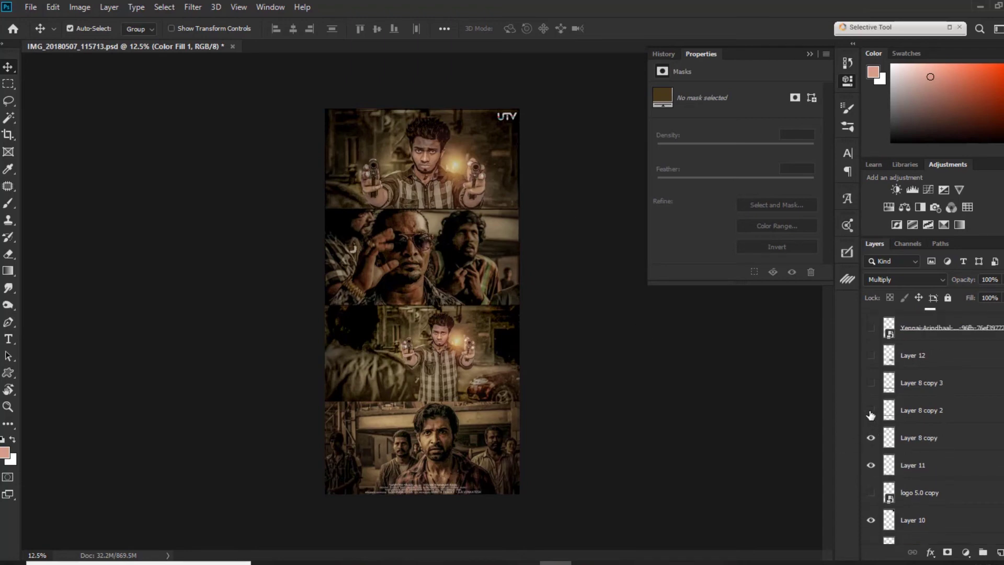
left_click(871, 412)
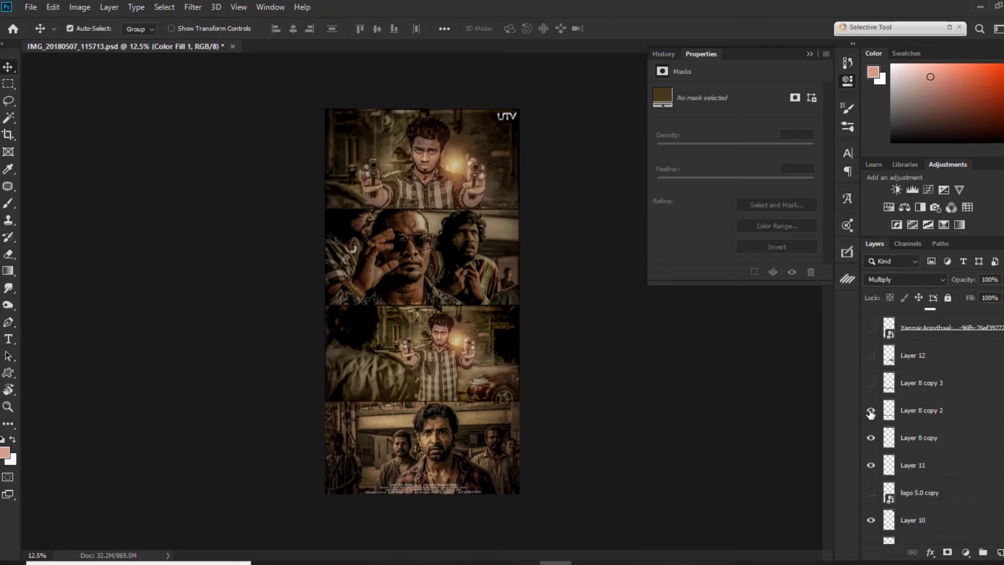
- Outline the top film panel with an 8 px inside stroke on a new Layer 13
left_click(9, 84)
left_click_drag(322, 107, 519, 207)
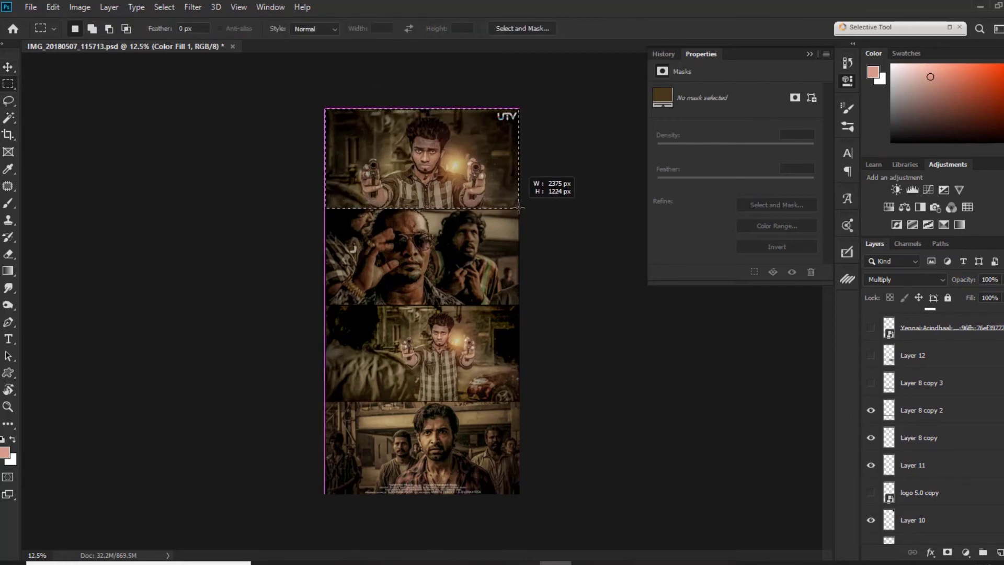
left_click_drag(519, 207, 523, 209)
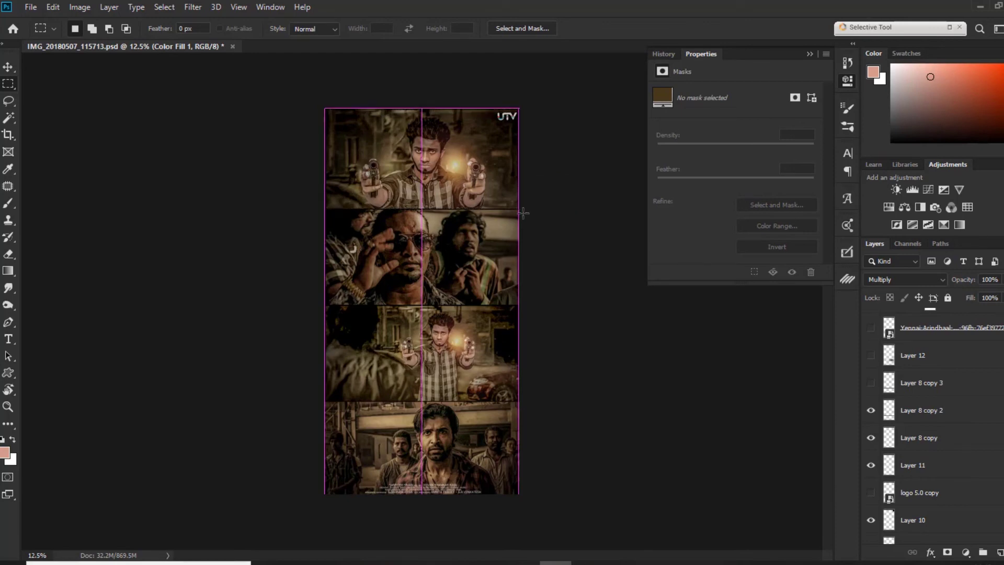
left_click(943, 358)
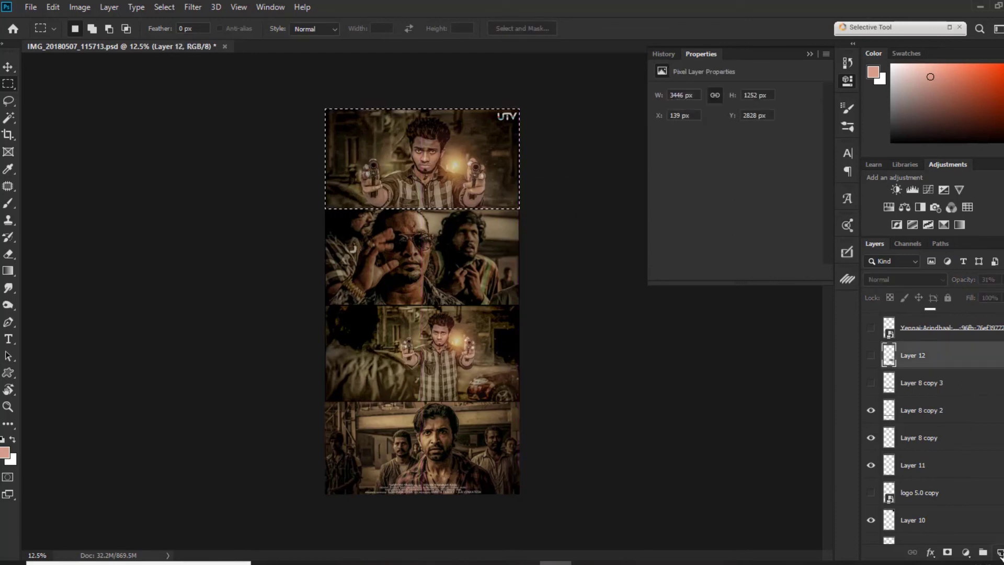
left_click(1000, 552)
right_click(474, 118)
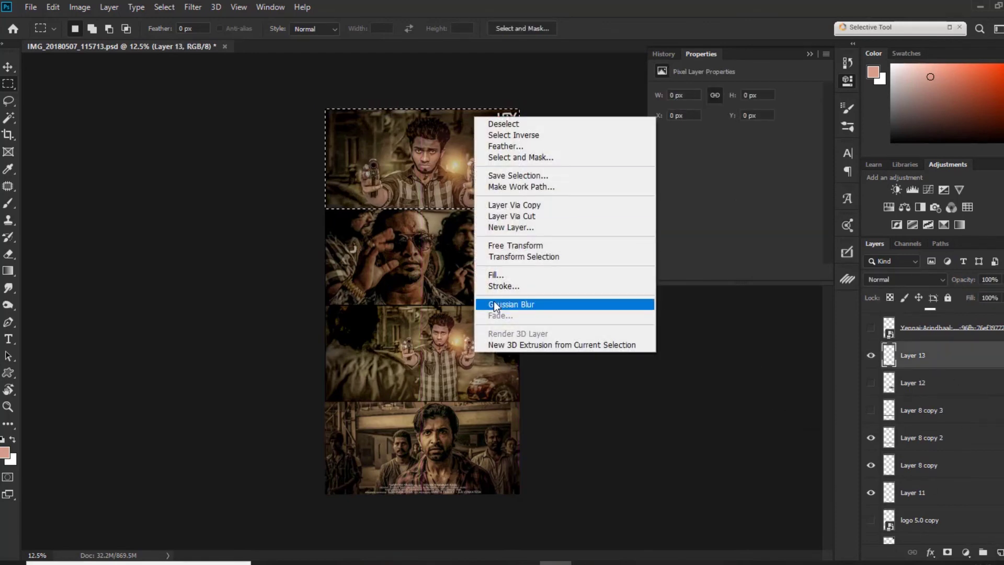
left_click(499, 285)
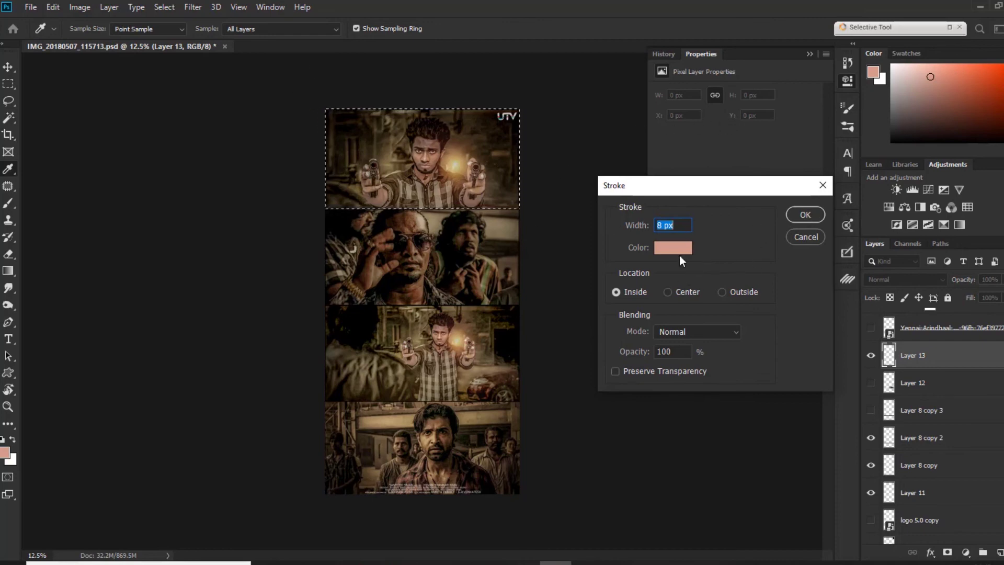
left_click(805, 213)
left_click(455, 256)
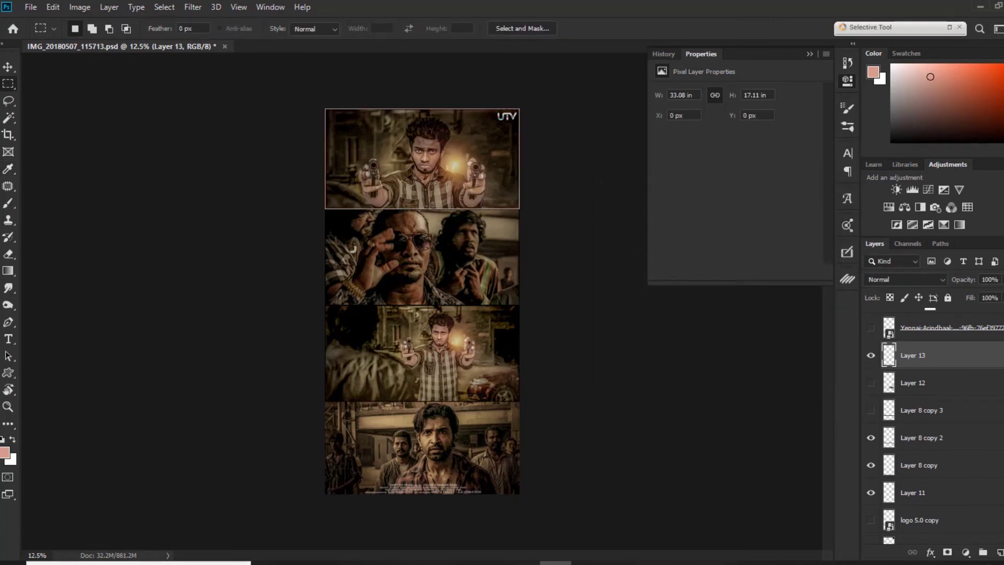
- Remove the stroke border, show Layer 8 copy 3 and hide the Hue/Saturation 1 adjustment
key("Delete")
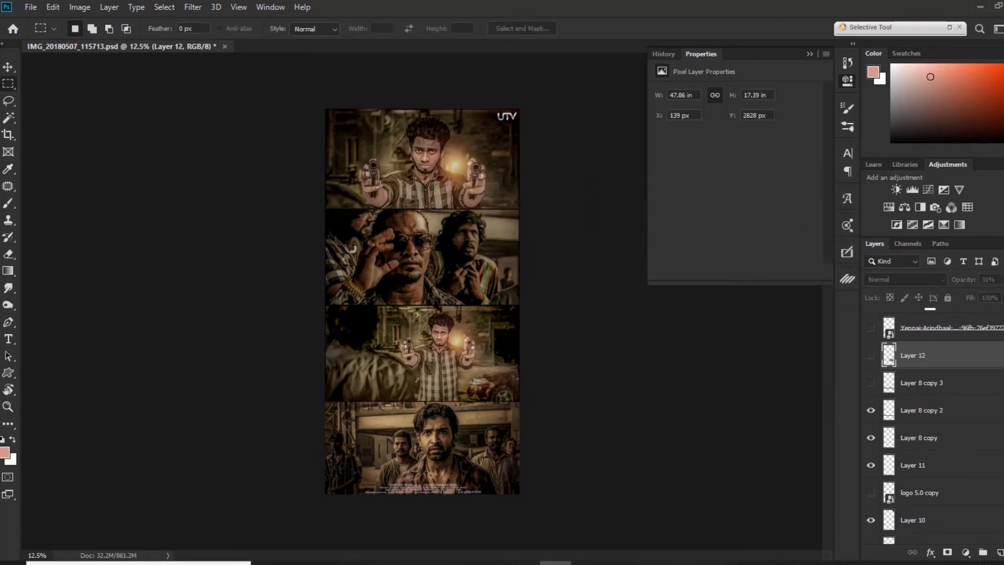
scroll(875, 400, "up", 1)
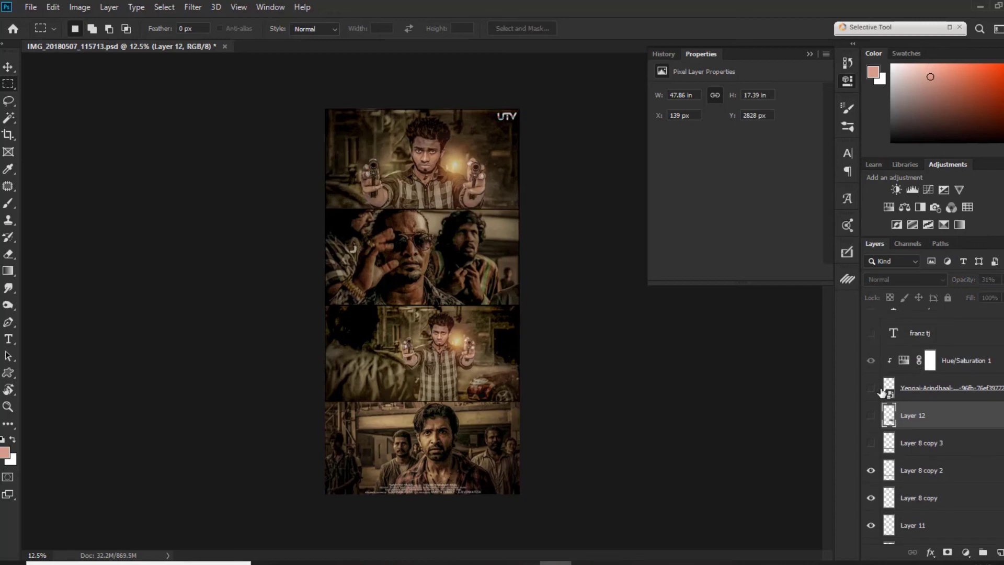
left_click(871, 443)
left_click(870, 361)
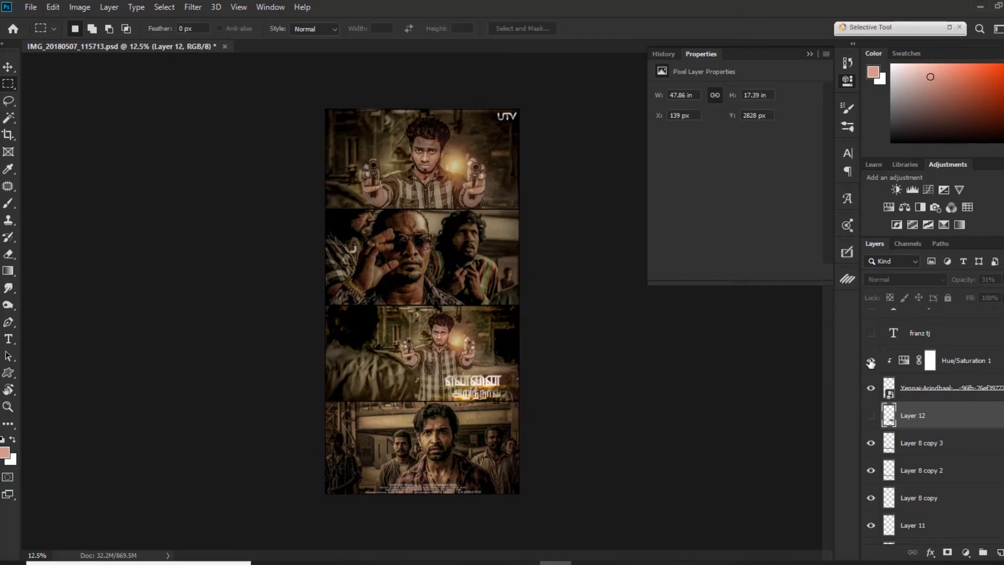
- Set the Tamil title image layer's blend mode to Screen
left_click(940, 391)
left_click(911, 283)
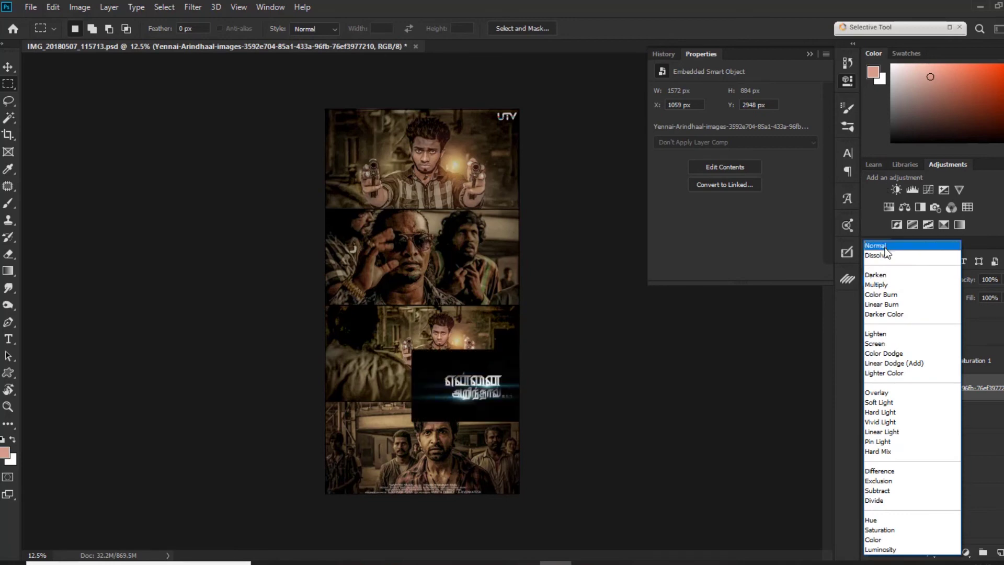
left_click(882, 245)
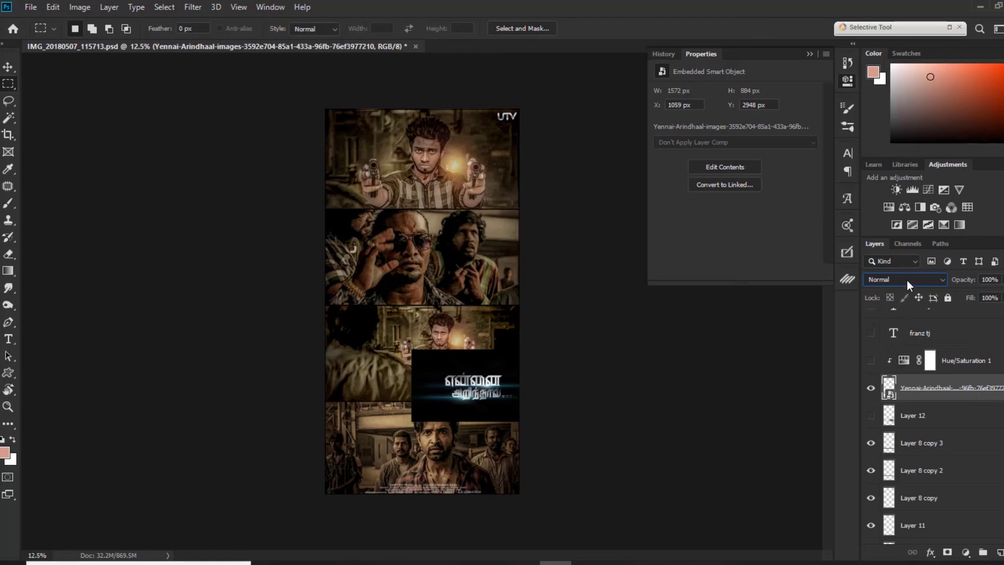
left_click(907, 280)
left_click(880, 344)
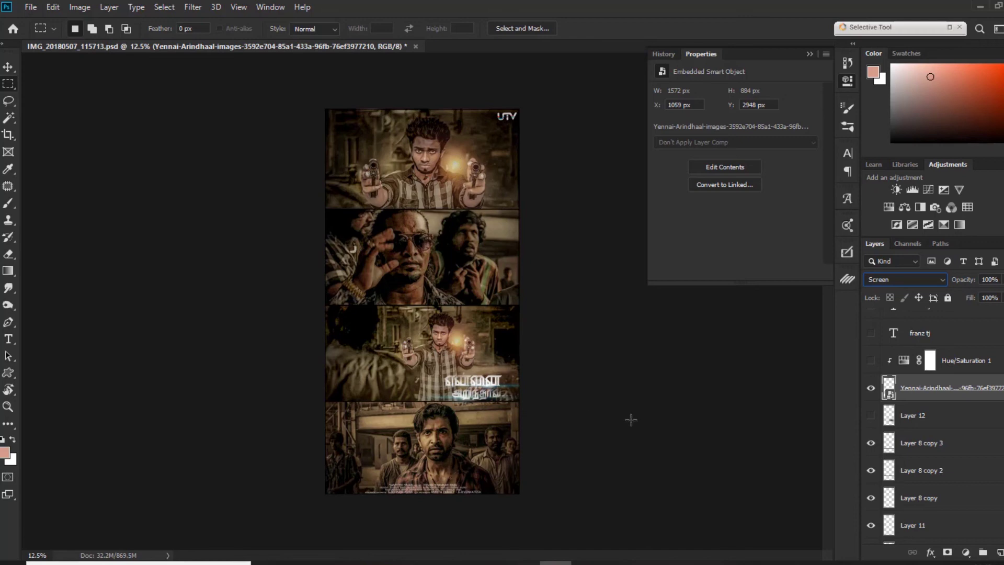
- Show Hue/Saturation 1 again and set its Hue to -172 to recolour the Tamil title
left_click(871, 360)
left_click(910, 364)
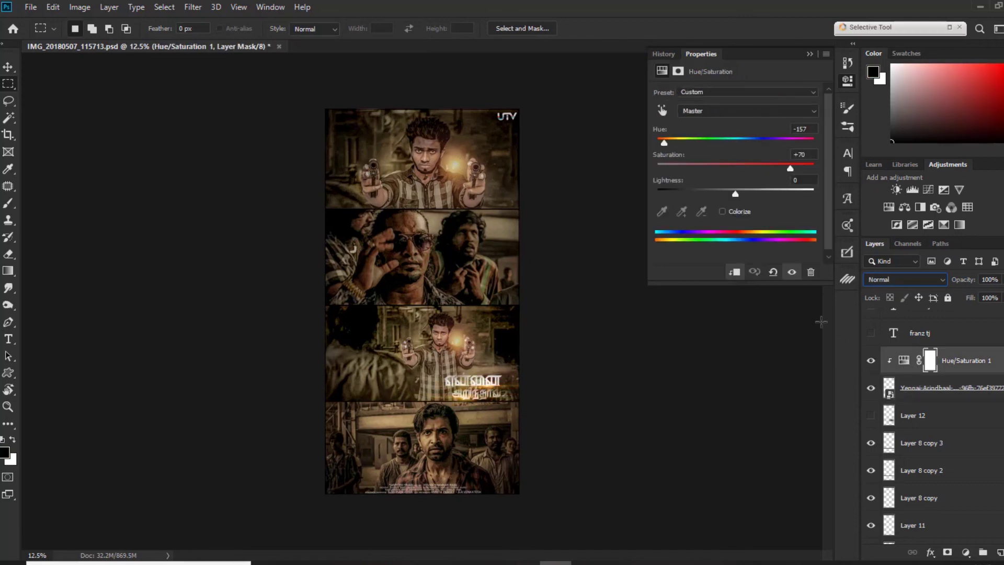
left_click_drag(665, 144, 647, 153)
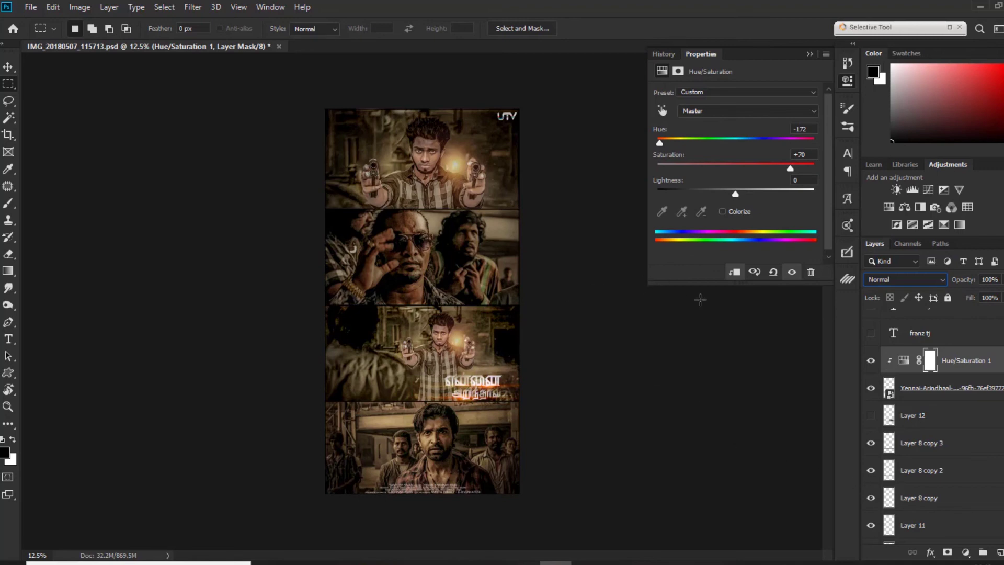
left_click(8, 67)
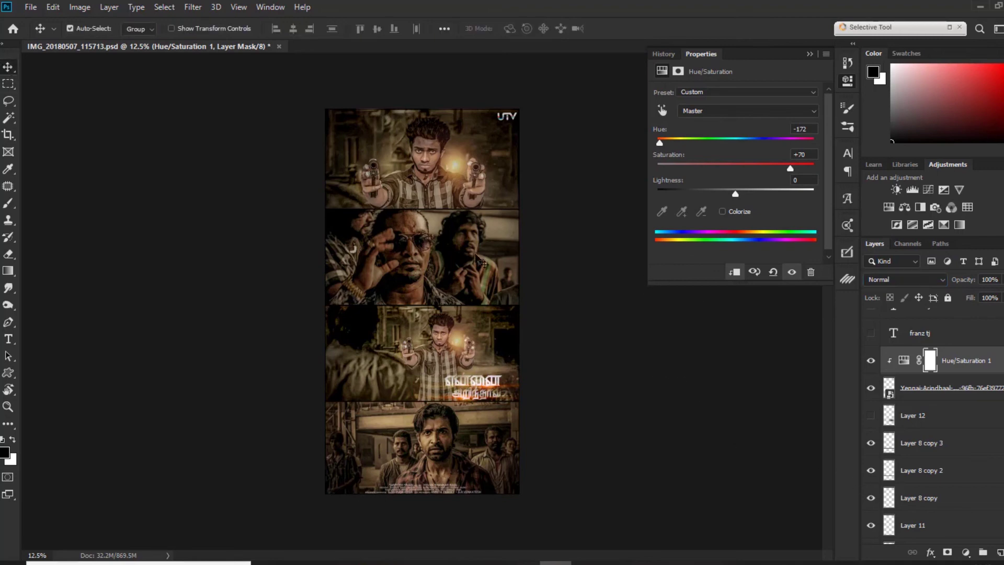
left_click(660, 345)
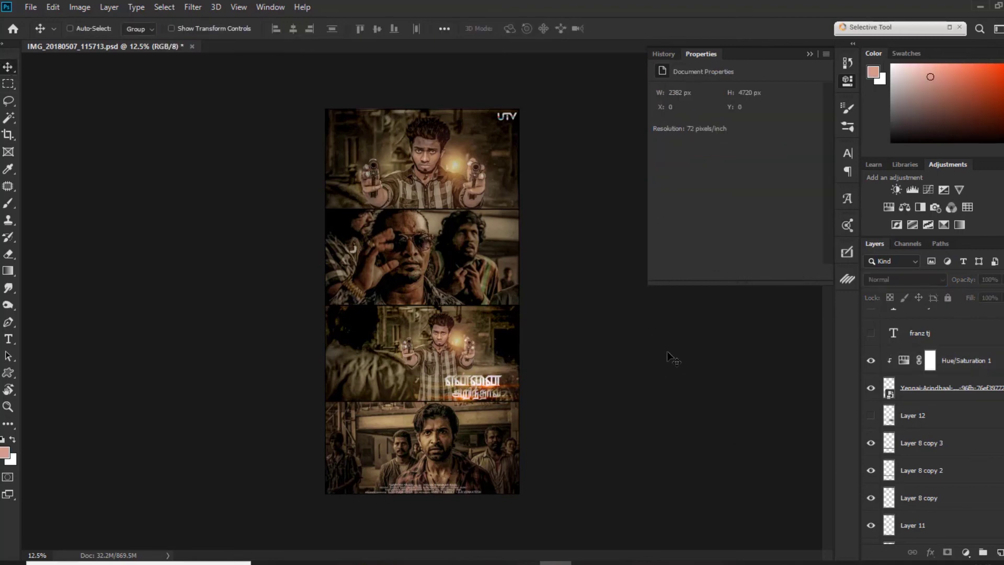
- Turn on both franz tj name text layers and zoom in to inspect them
left_click(846, 81)
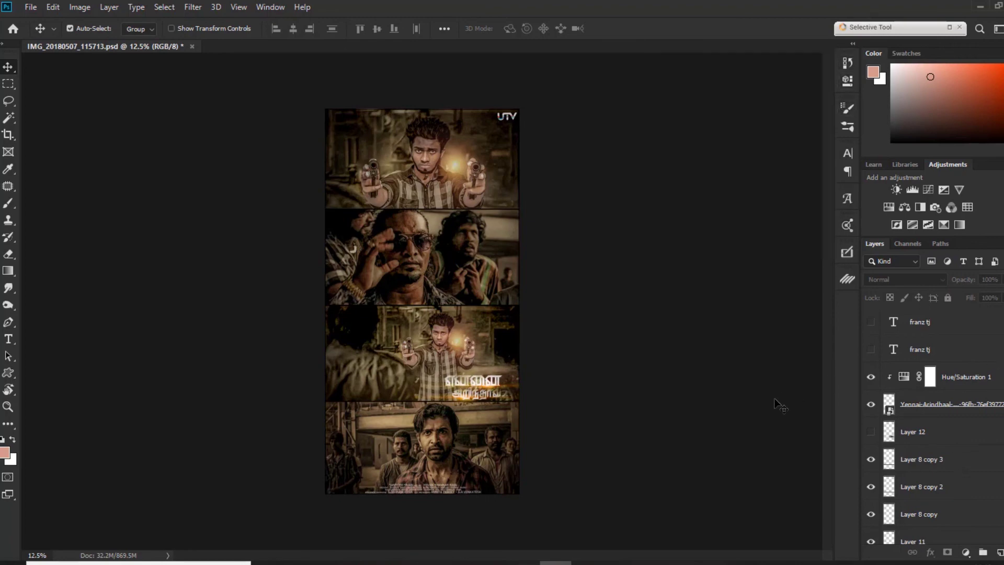
left_click(871, 349)
left_click(870, 322)
key("ctrl+minus")
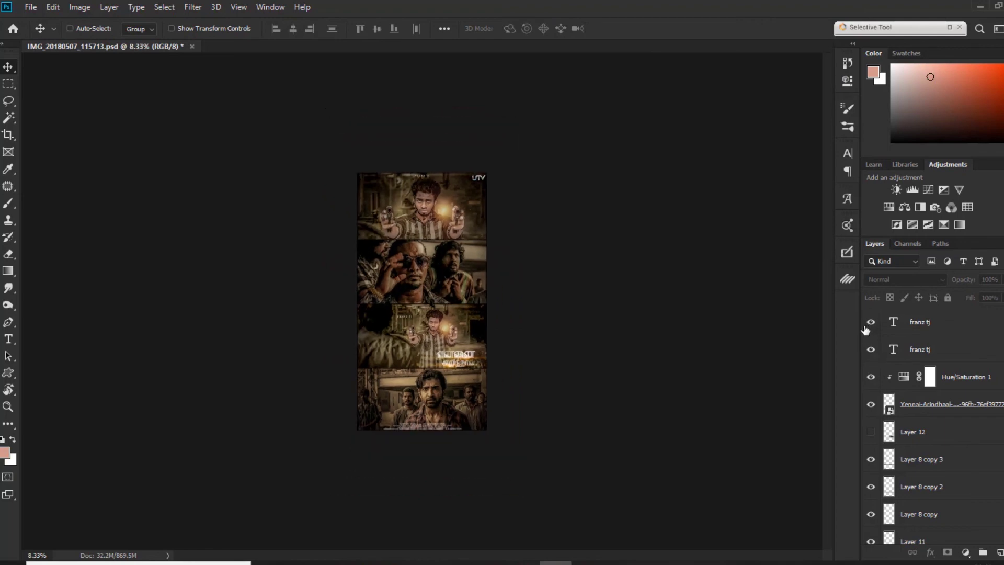
key("ctrl+plus")
key("ctrl+plus")
key("ctrl+plus")
key("ctrl+plus")
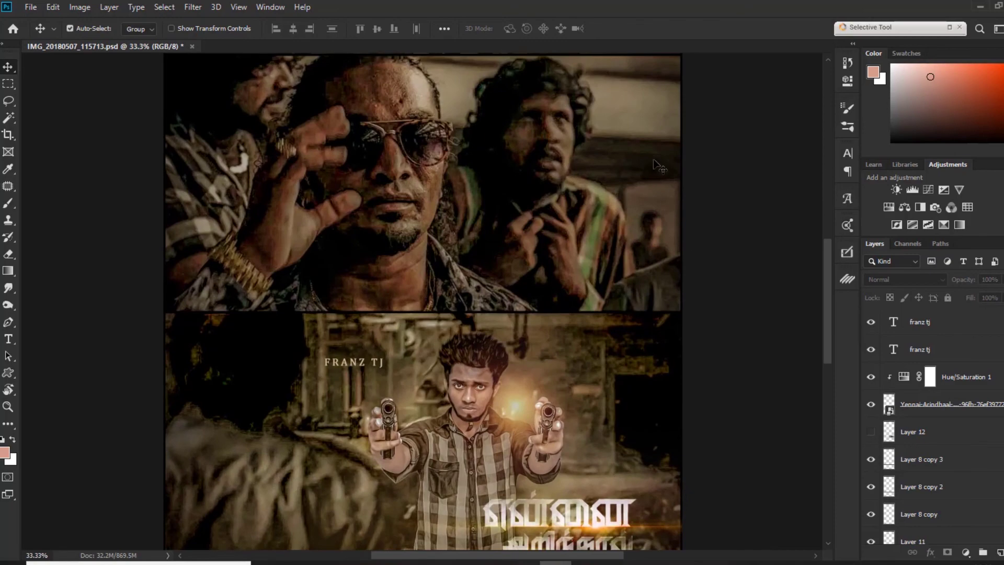
scroll(699, 269, "up", 1)
scroll(699, 268, "up", 4)
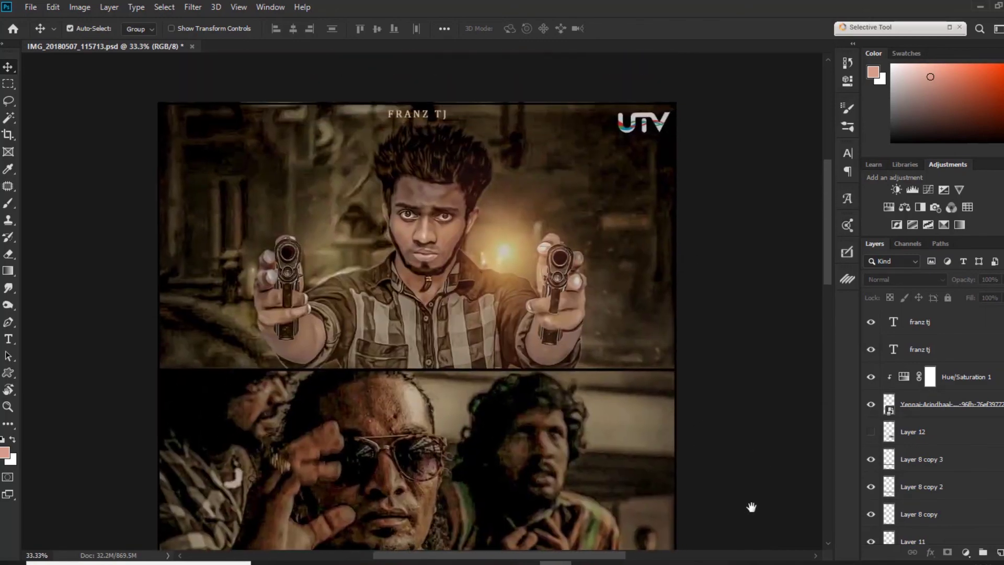
mouse_move(755, 488)
left_mouse_down()
mouse_move(758, 395)
mouse_move(761, 468)
left_mouse_up()
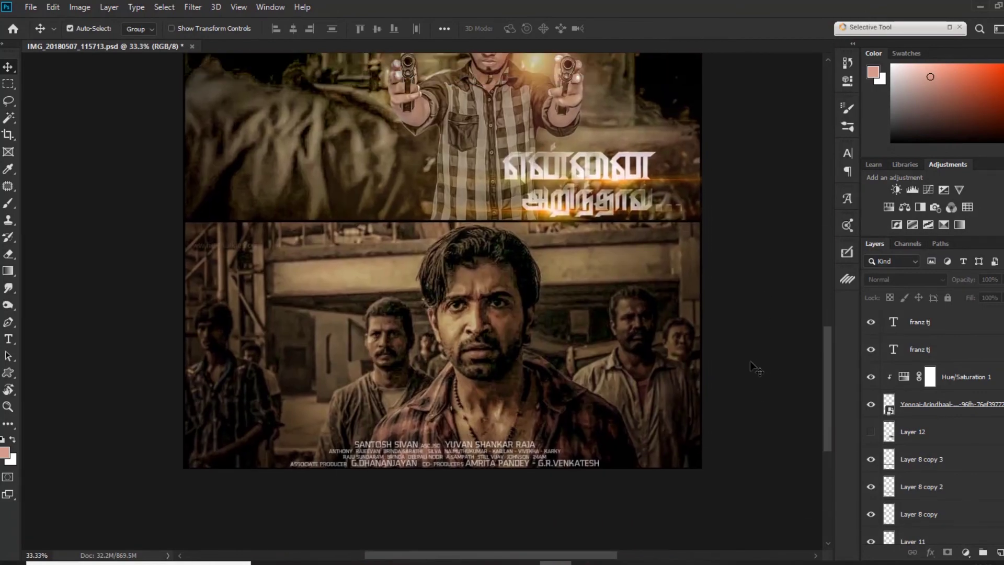
key("ctrl+0")
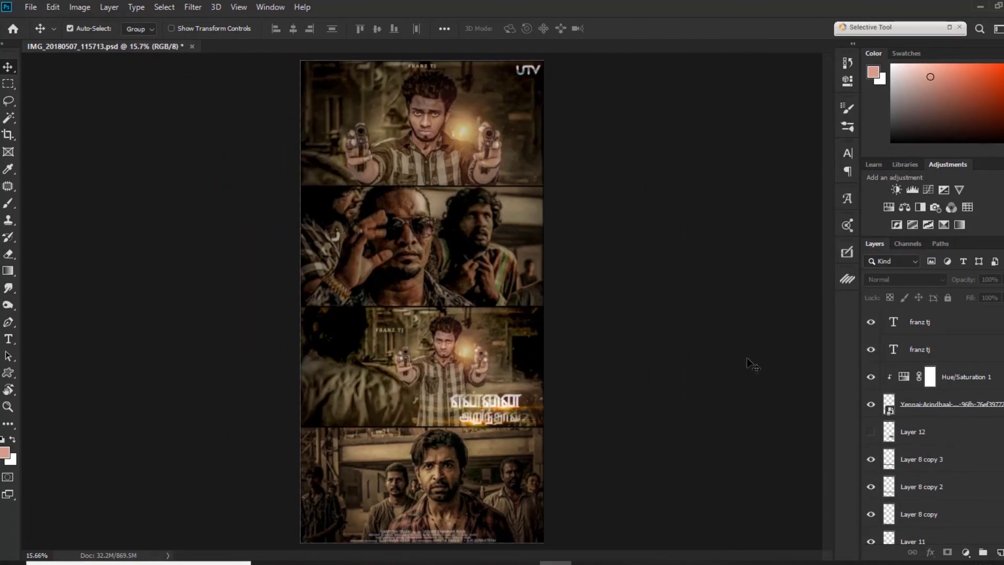